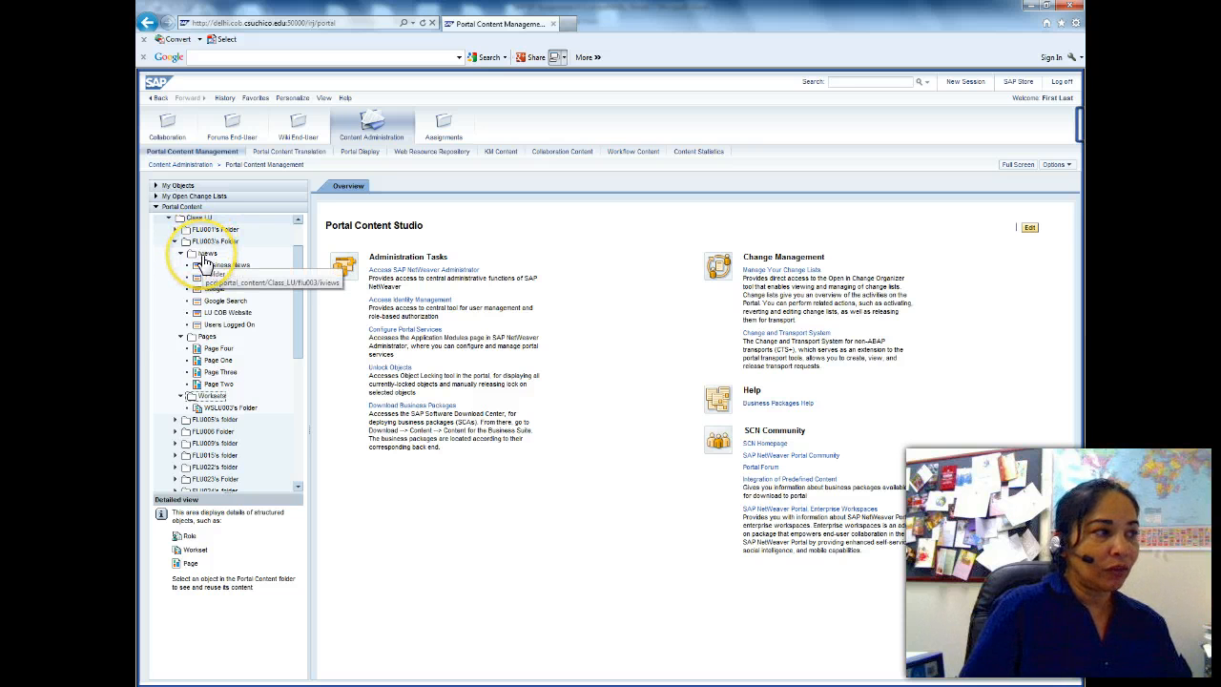
Start a new iView from the XML iView template in the iViews folder of FLU003's Folder, naming it rssiview1
left_click(203, 260)
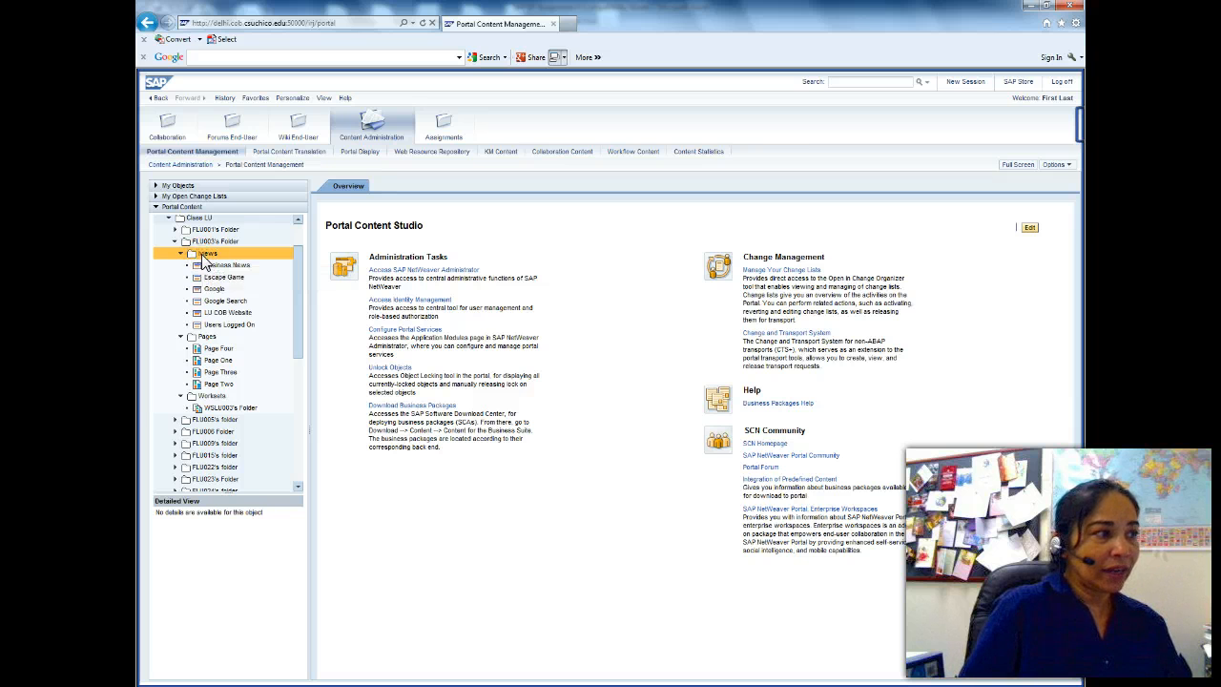
right_click(203, 259)
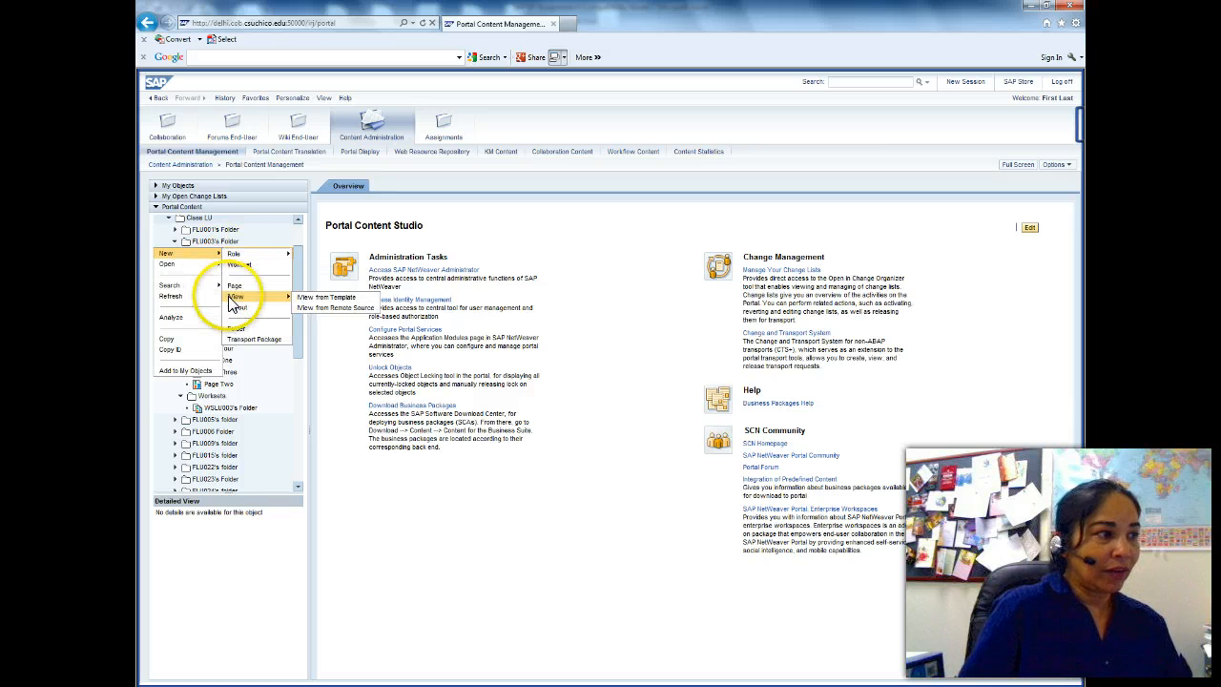
mouse_move(260, 296)
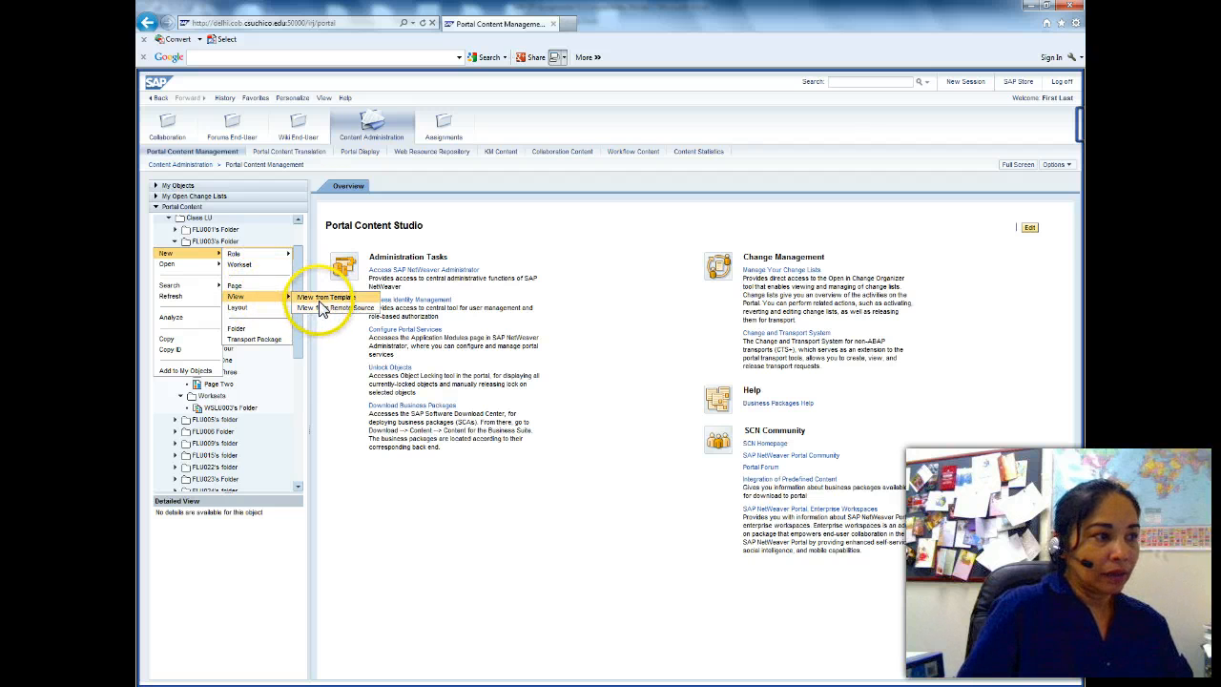
left_click(322, 308)
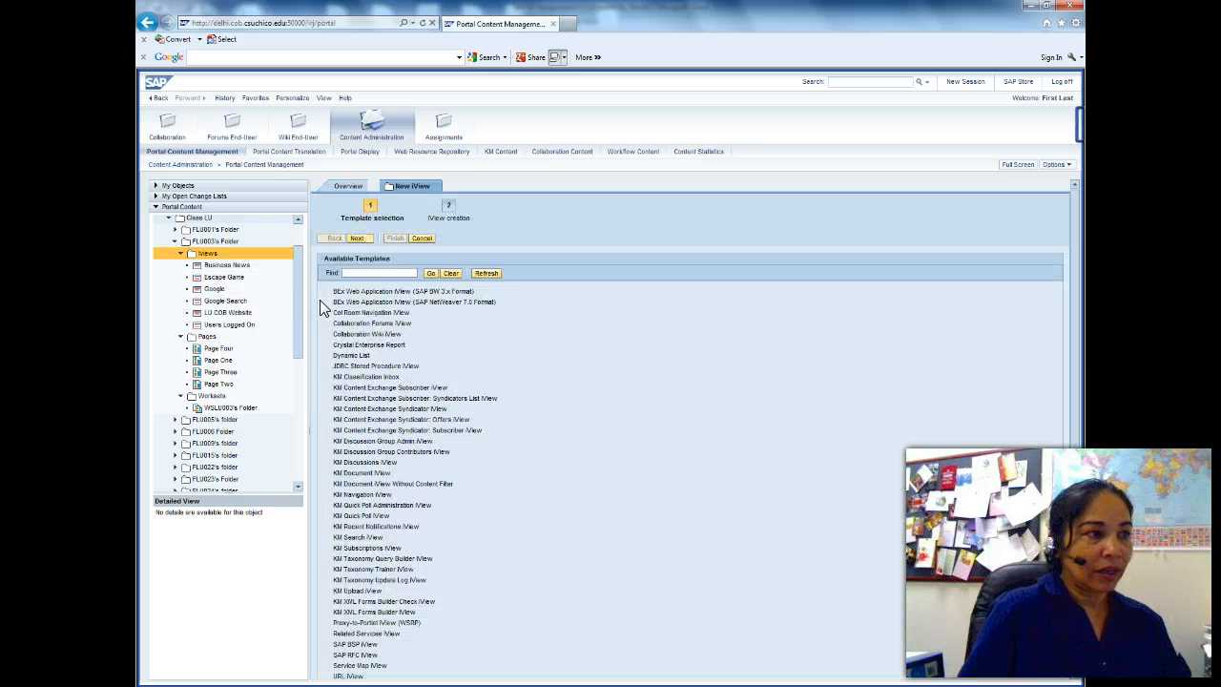
scroll(1078, 403, "down", 2)
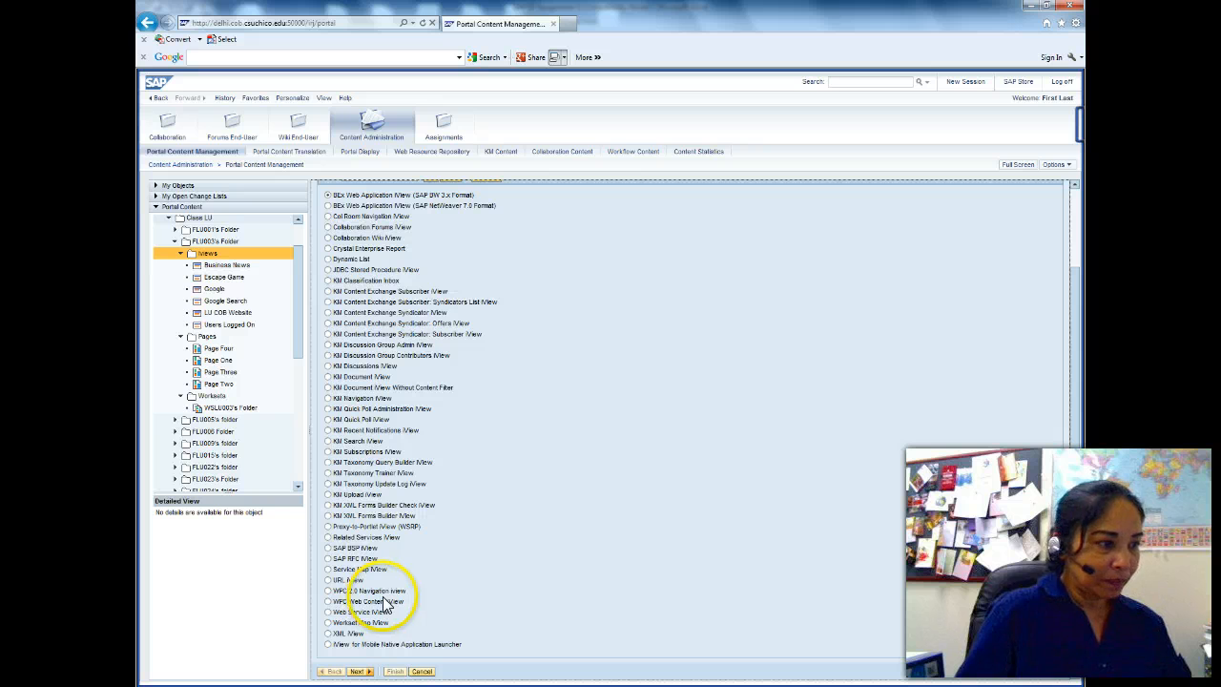
left_click(327, 633)
left_click(354, 670)
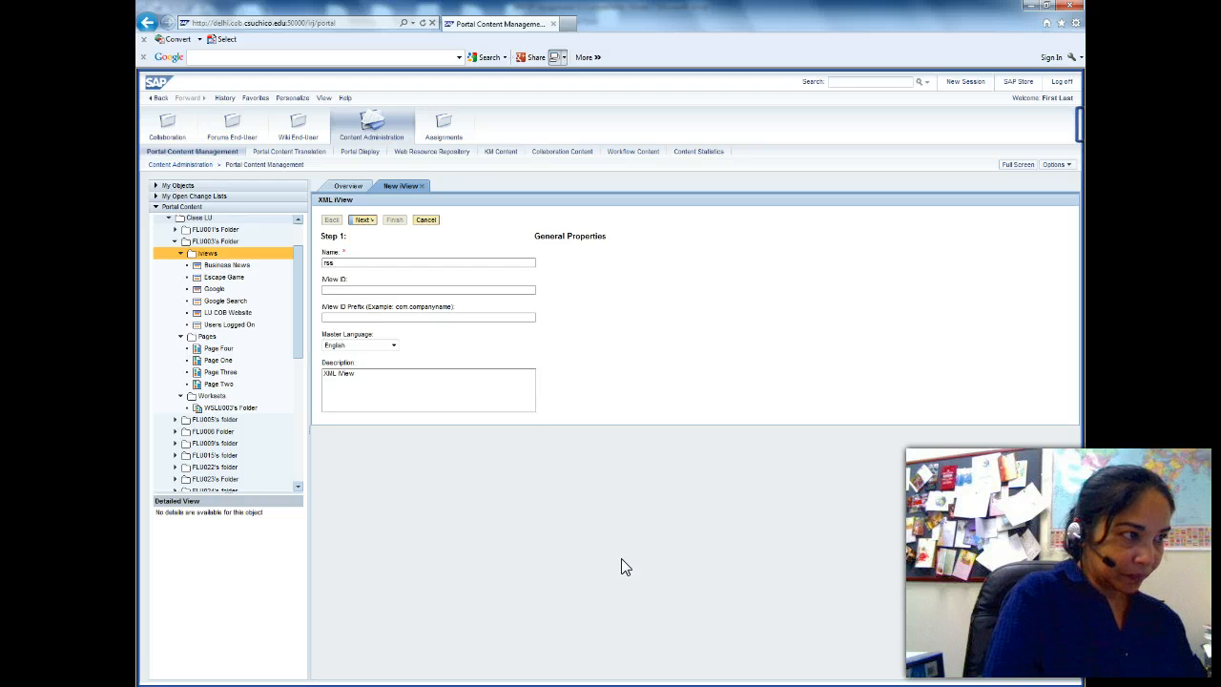
type("iview1")
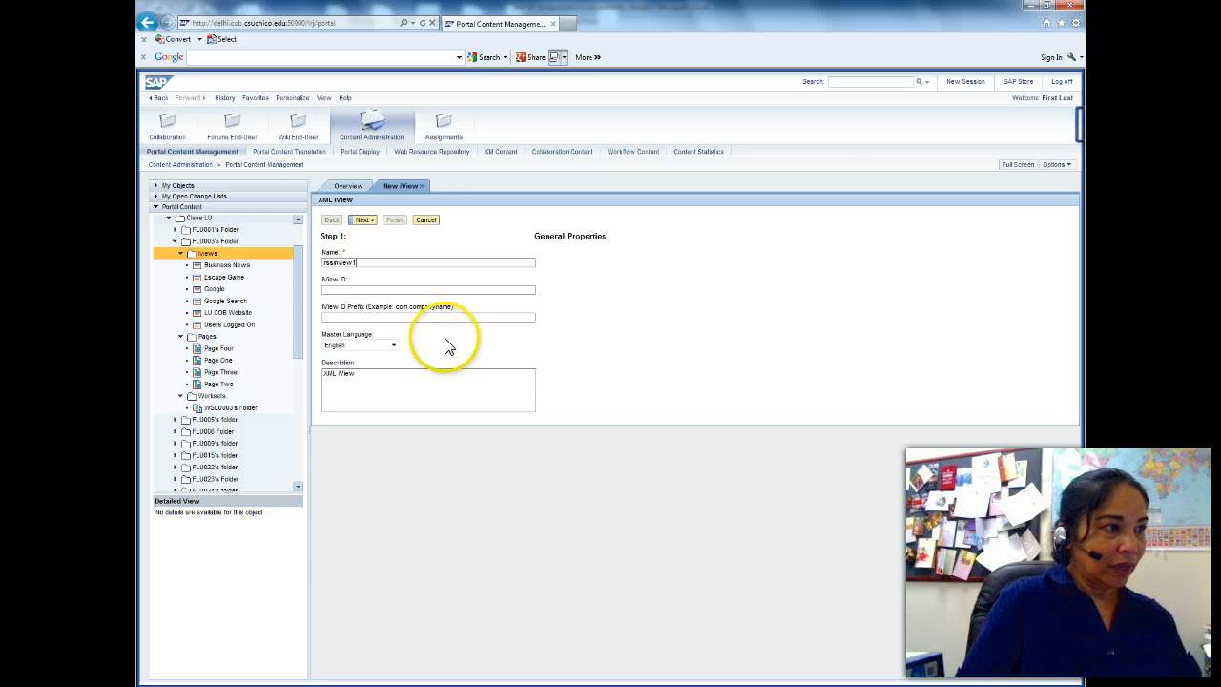
left_click(364, 220)
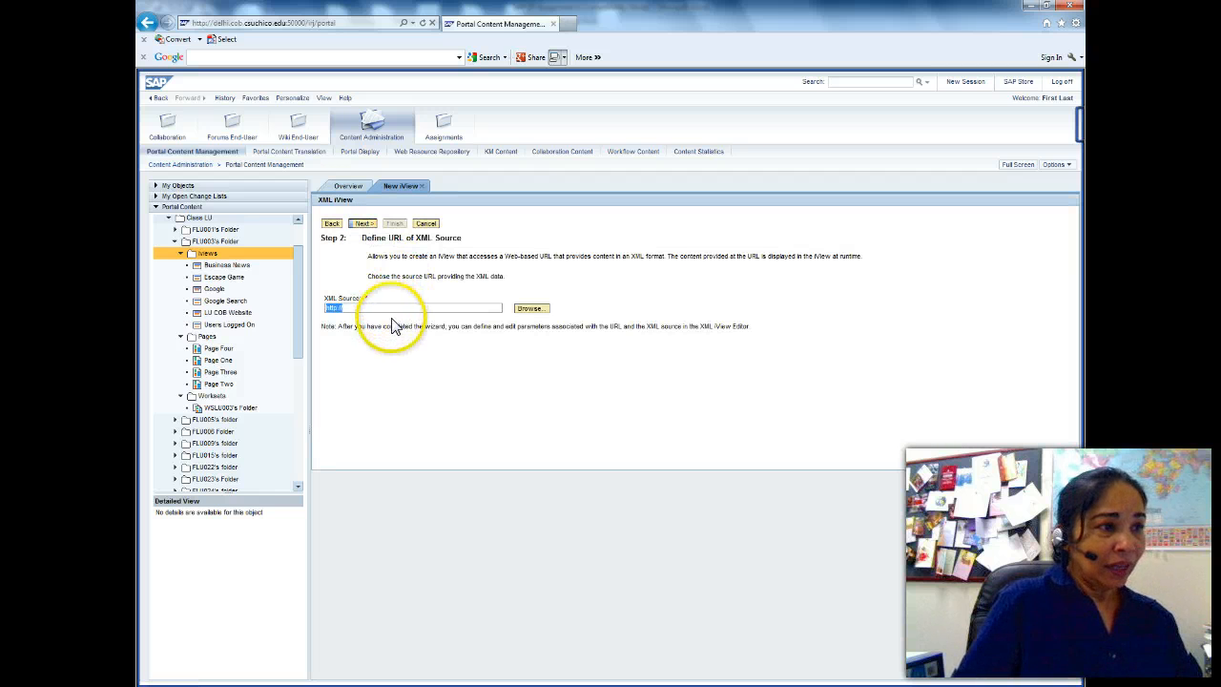
left_click(538, 311)
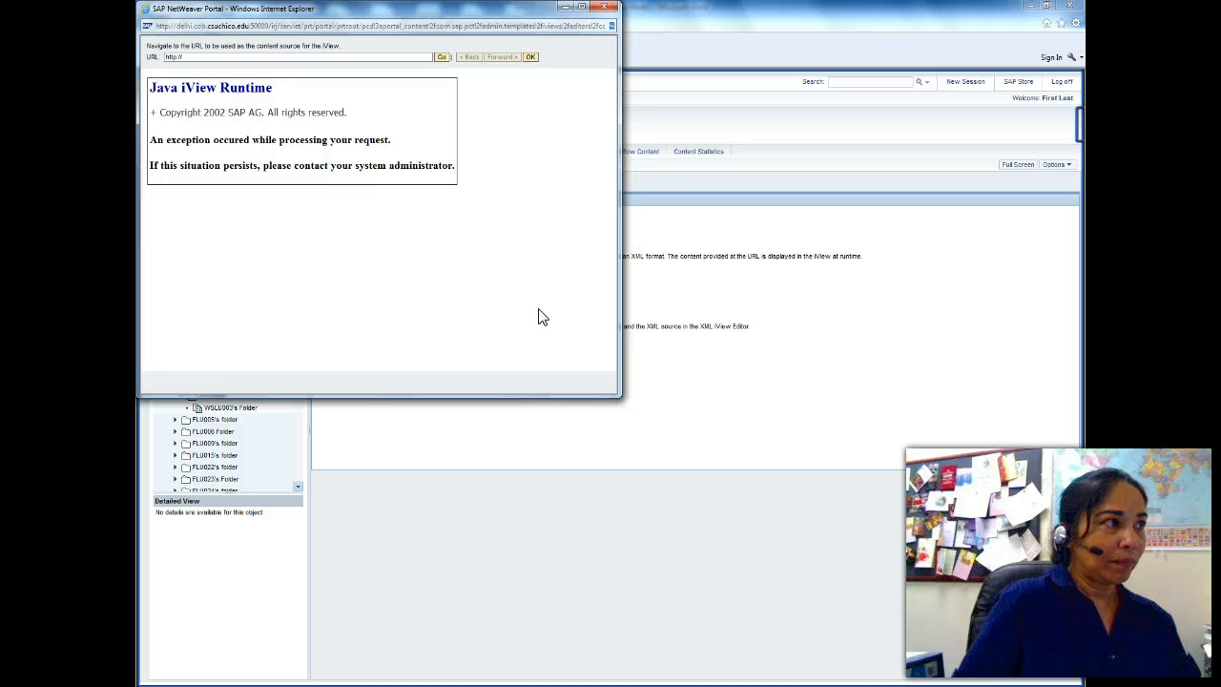
left_click(230, 57)
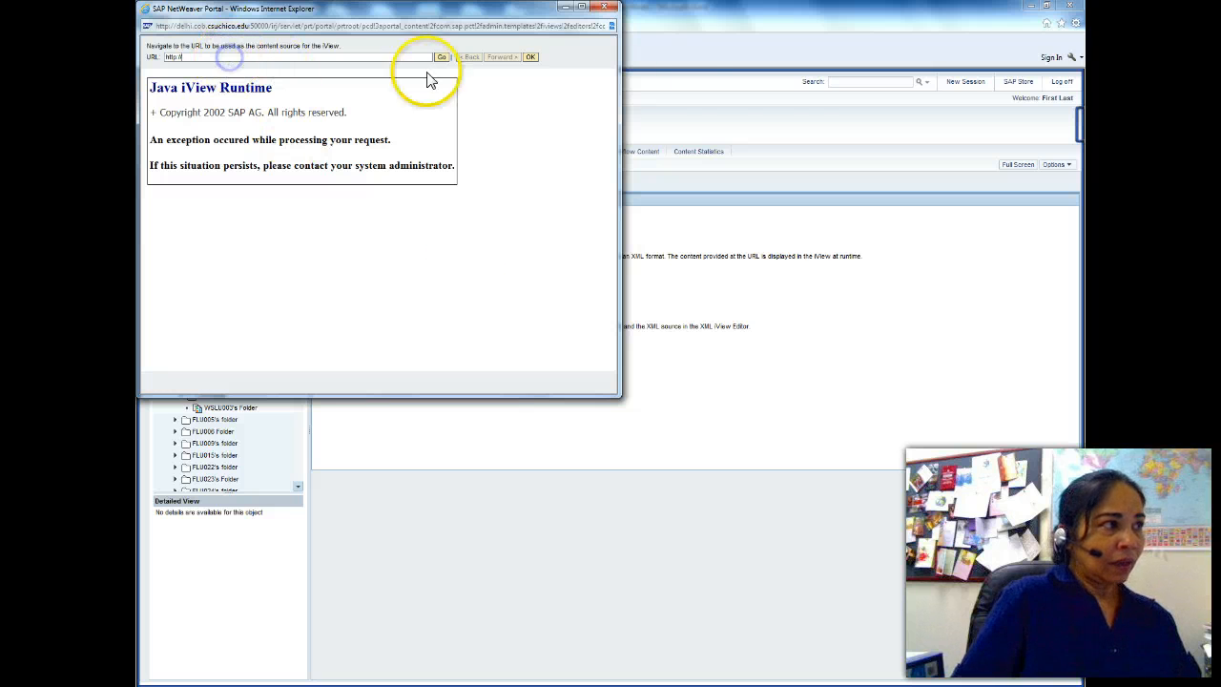
type("rss.cn")
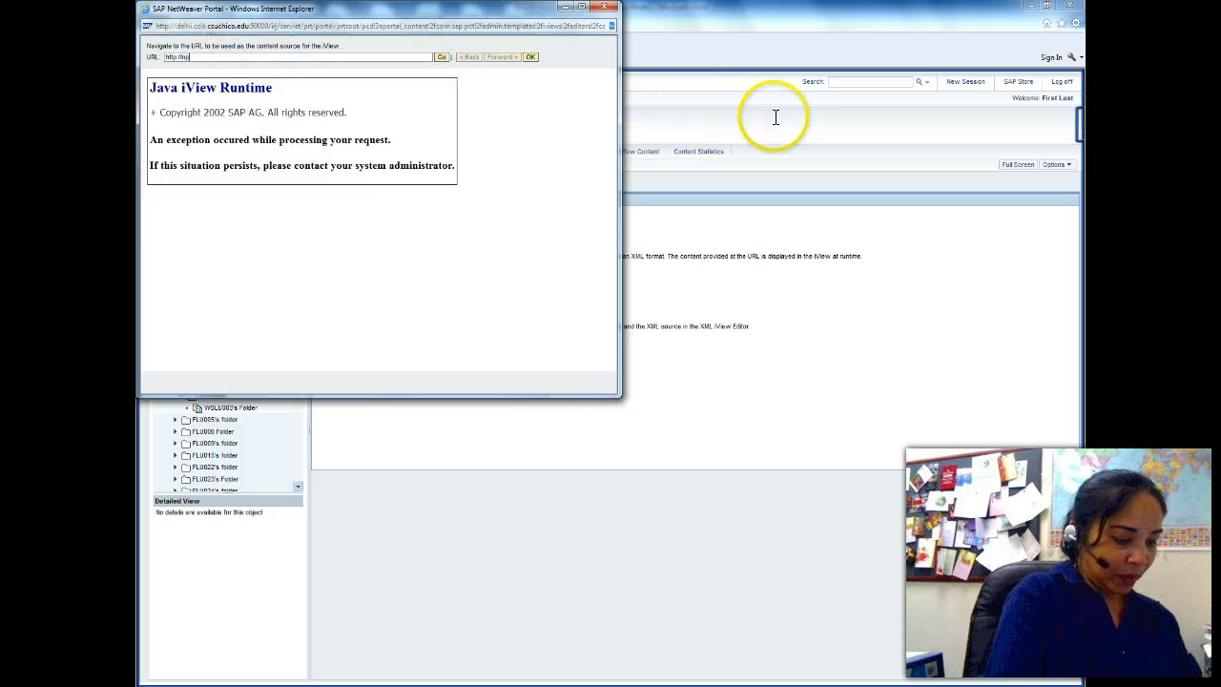
type("npr.org")
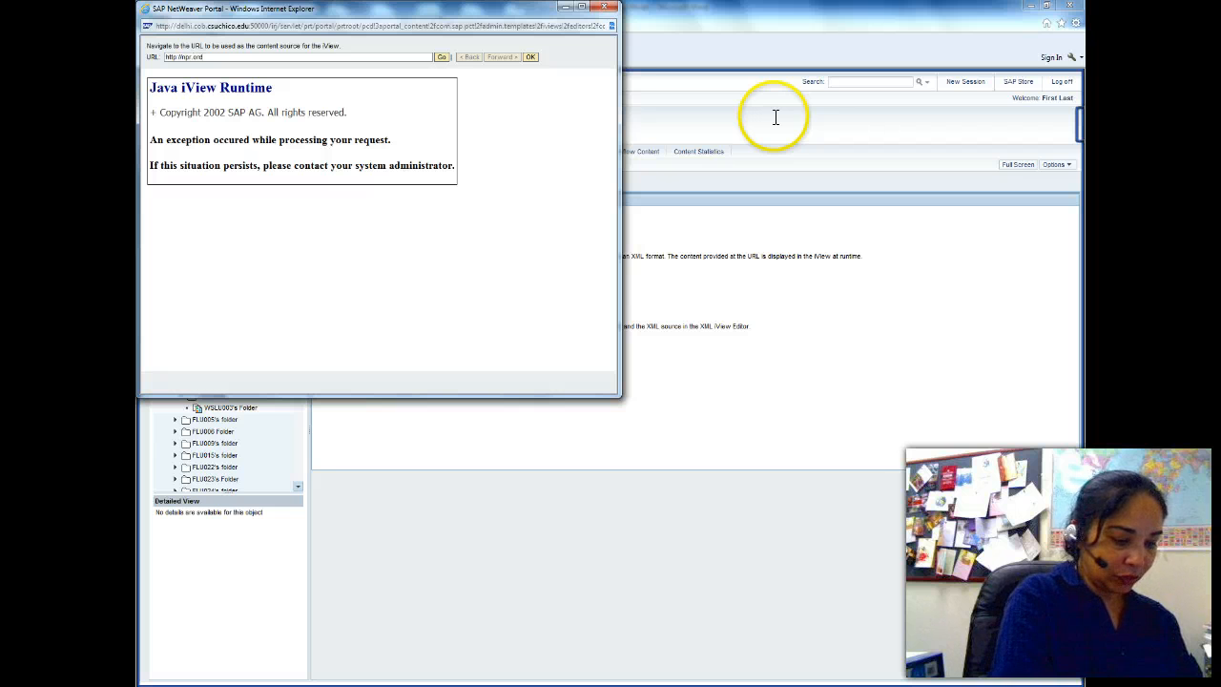
key("Return")
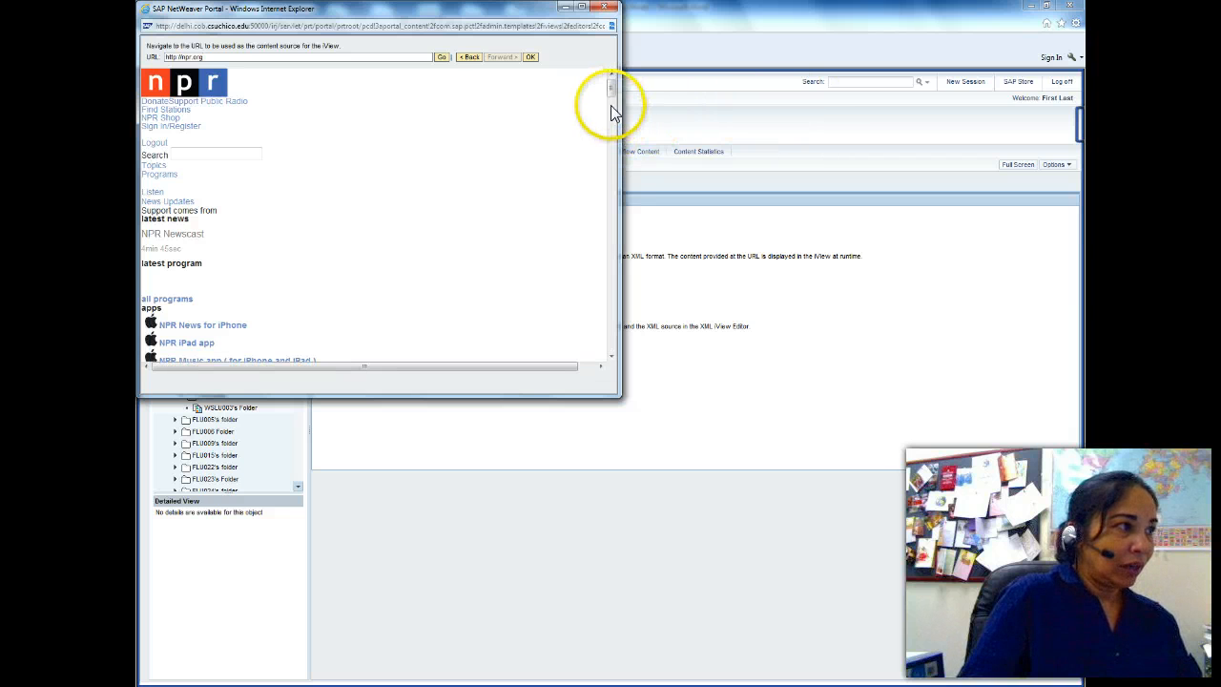
Find NPR's RSS feeds and accept the Health & Science feed as the XML source
left_click_drag(611, 91, 613, 349)
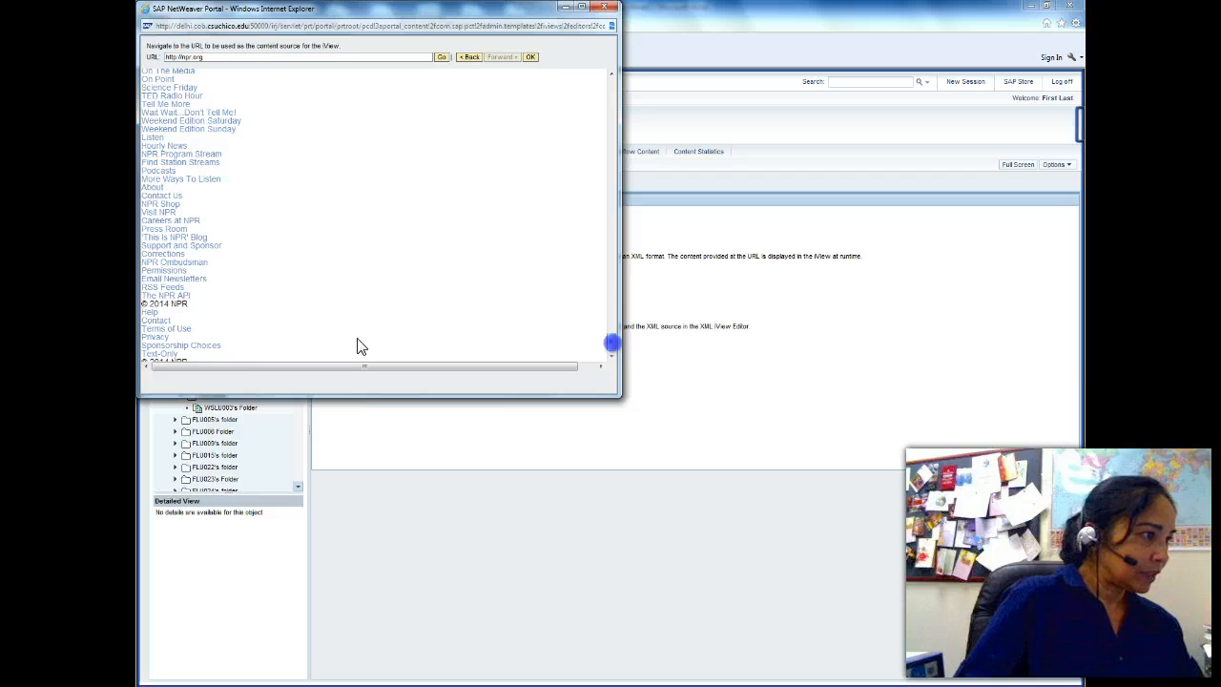
left_click(164, 287)
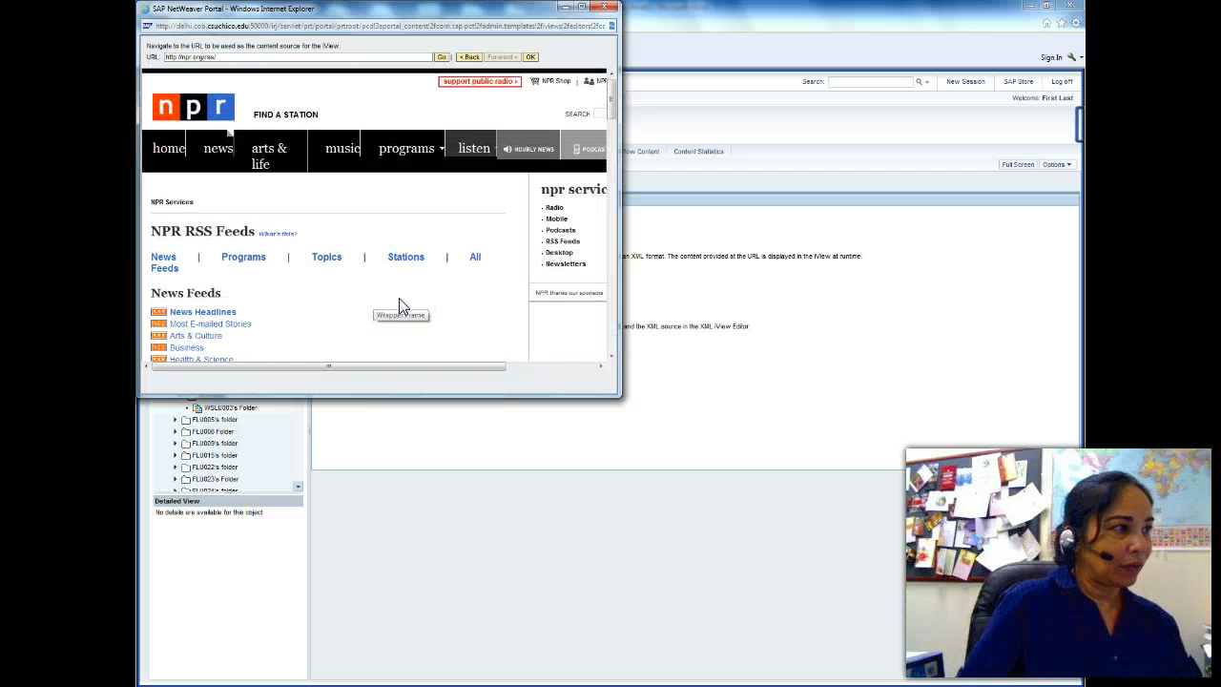
left_click_drag(612, 94, 611, 118)
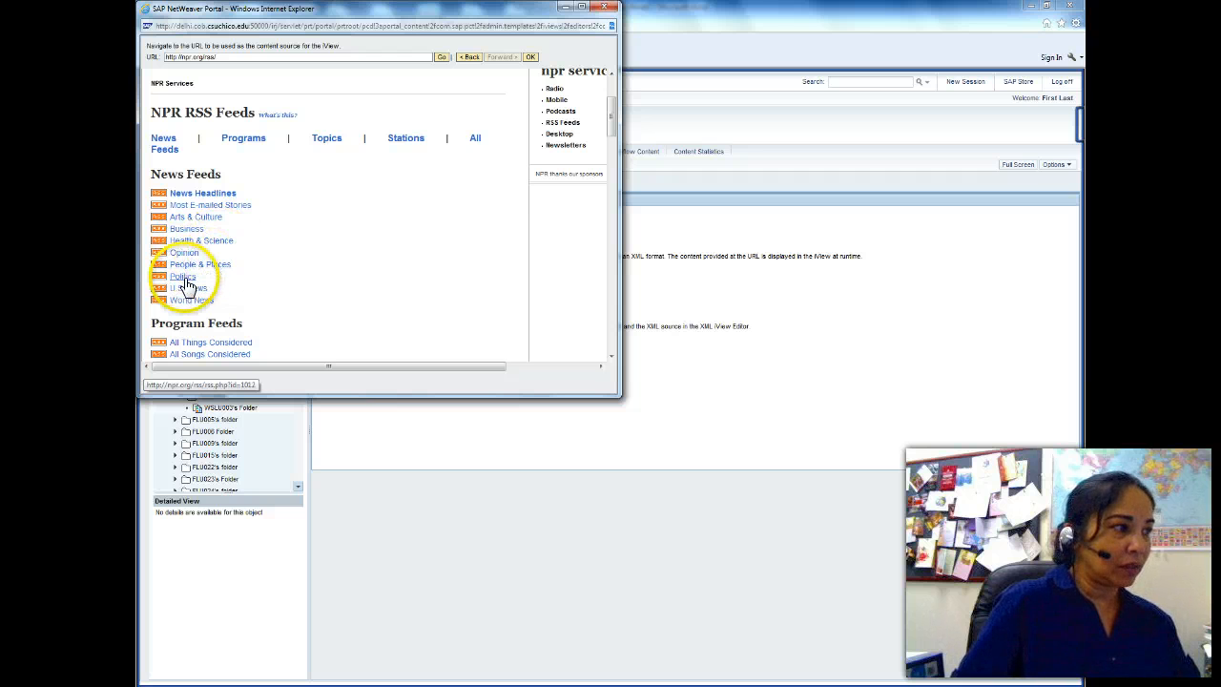
left_click(215, 241)
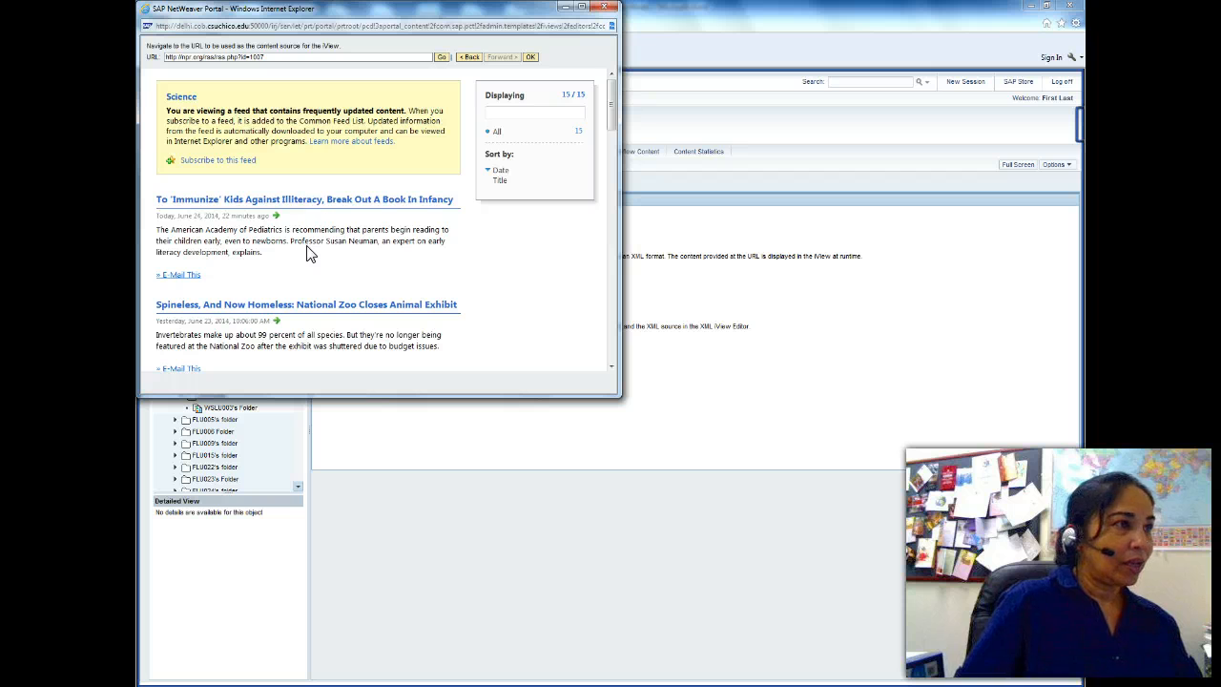
left_click(440, 57)
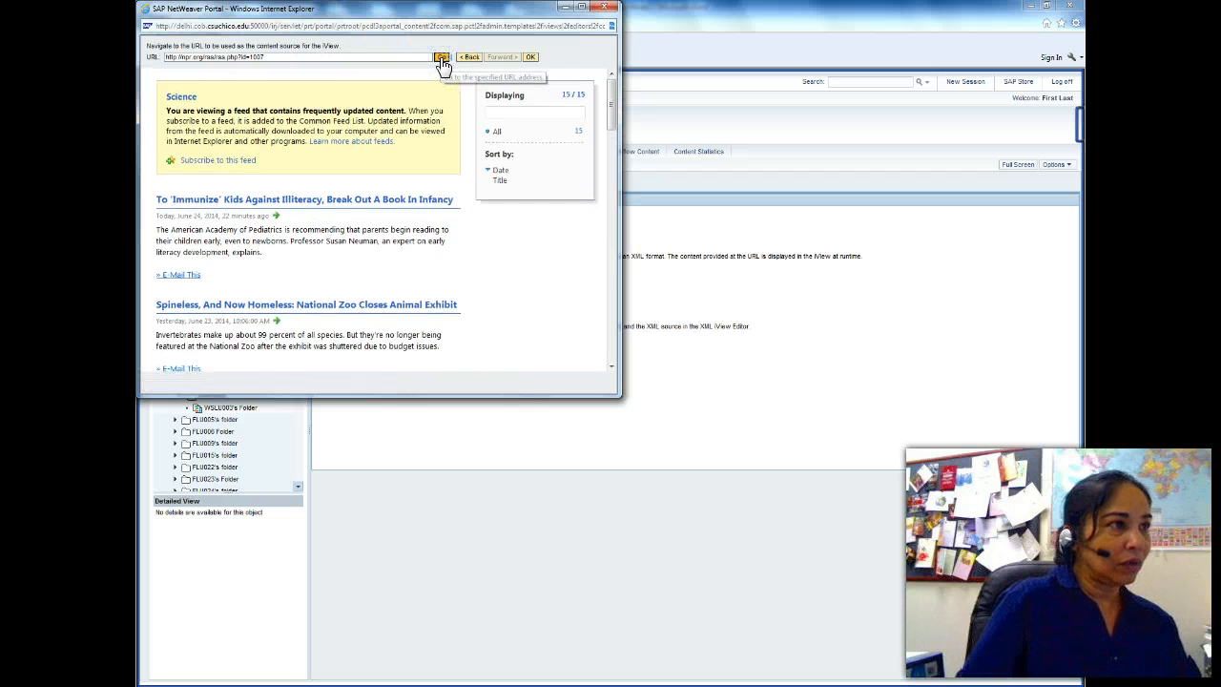
left_click(530, 57)
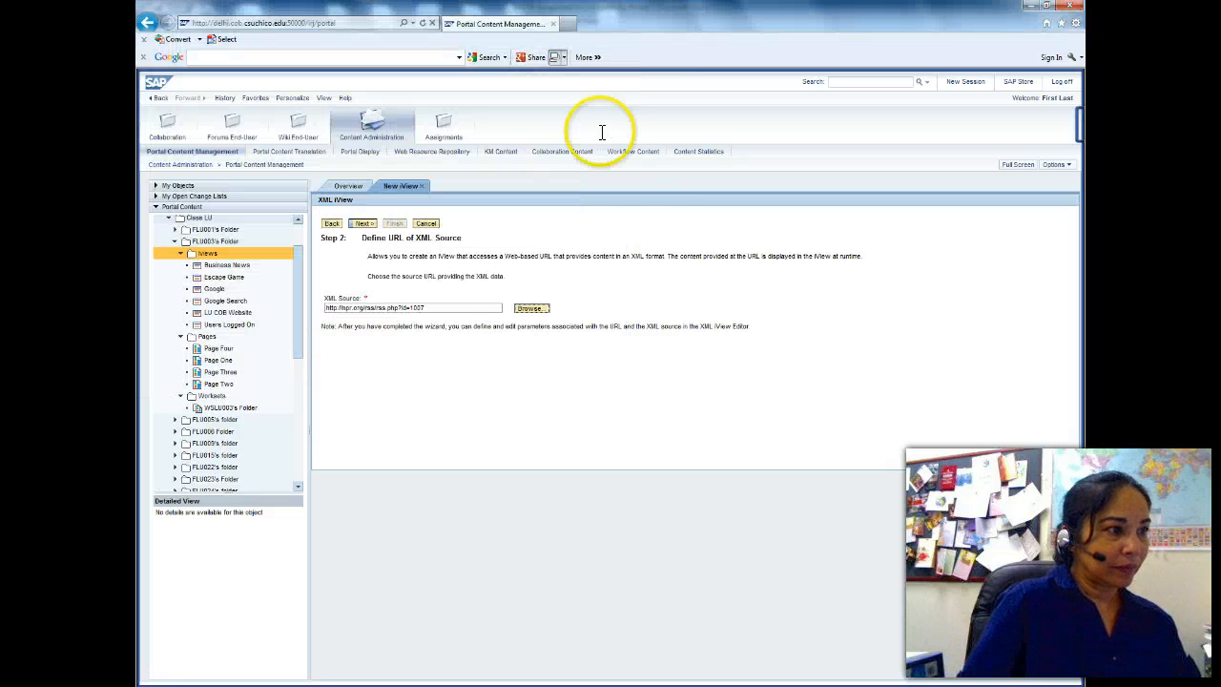
left_click(363, 223)
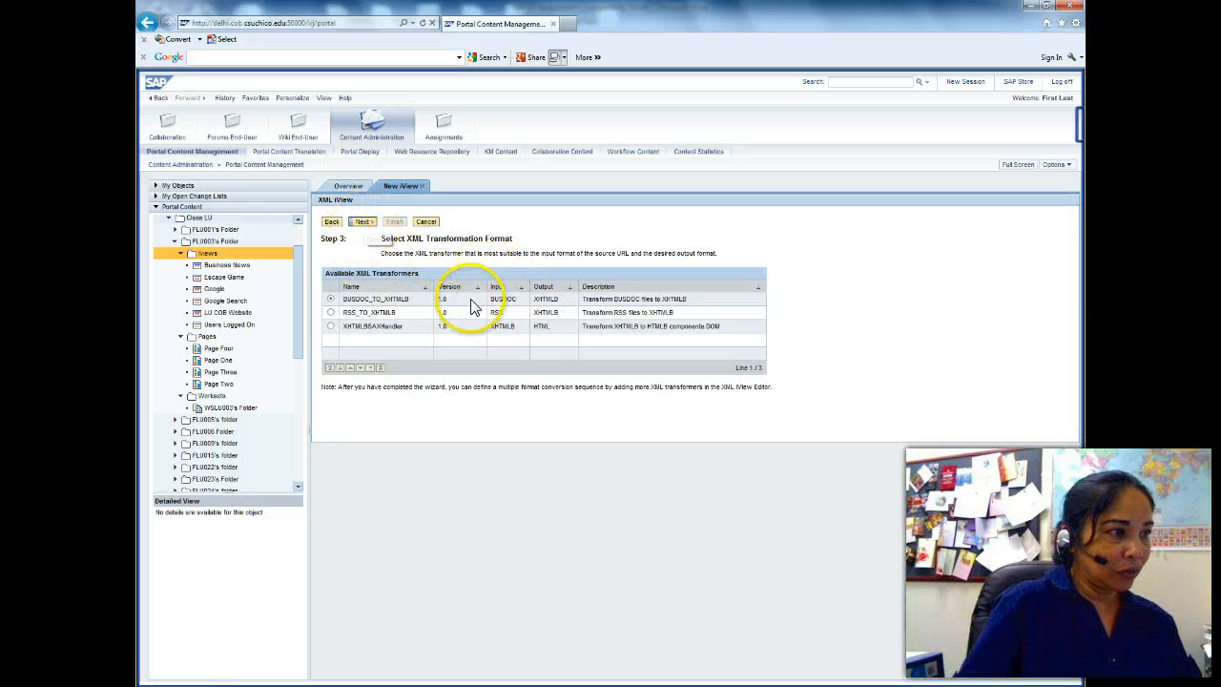
Choose the RSS_TO_XHTMLB transformer and finish creating the XML iView
left_click(330, 312)
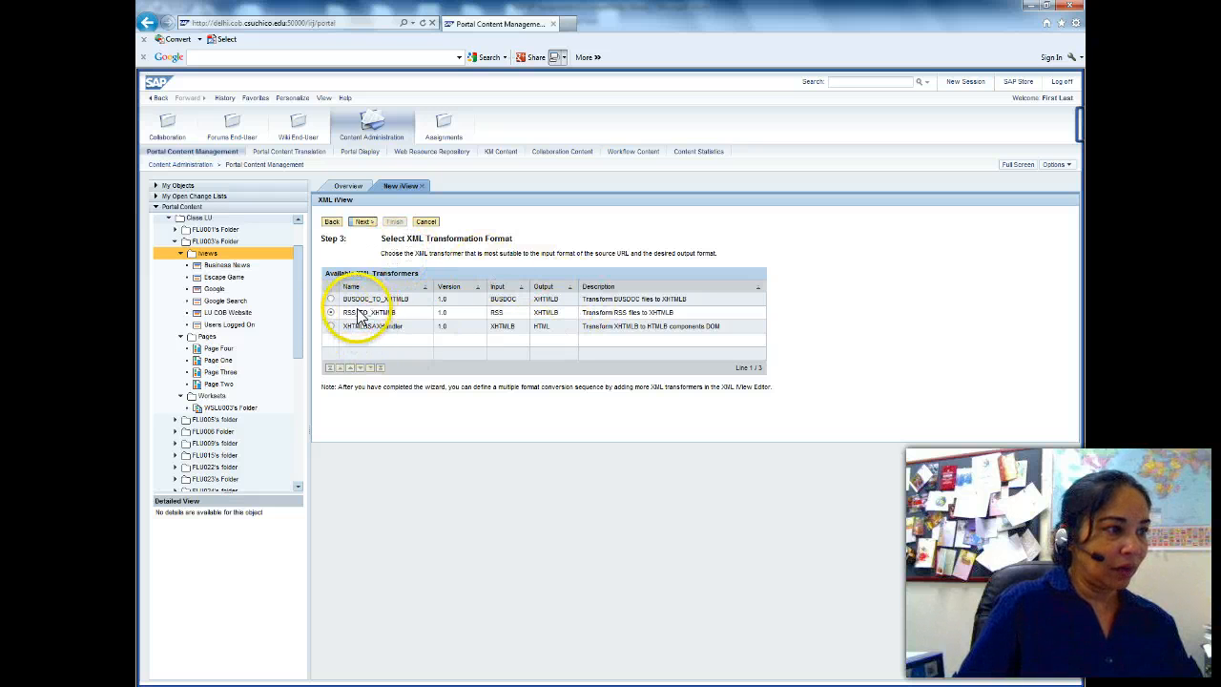
left_click(363, 221)
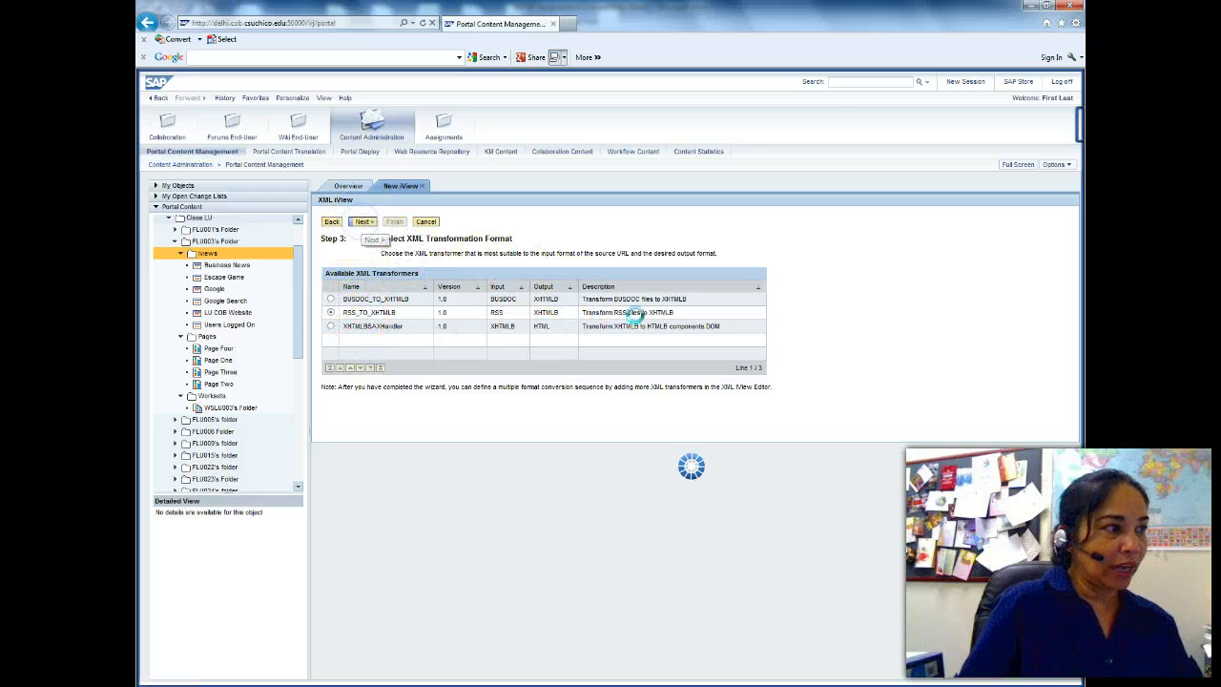
left_click(396, 221)
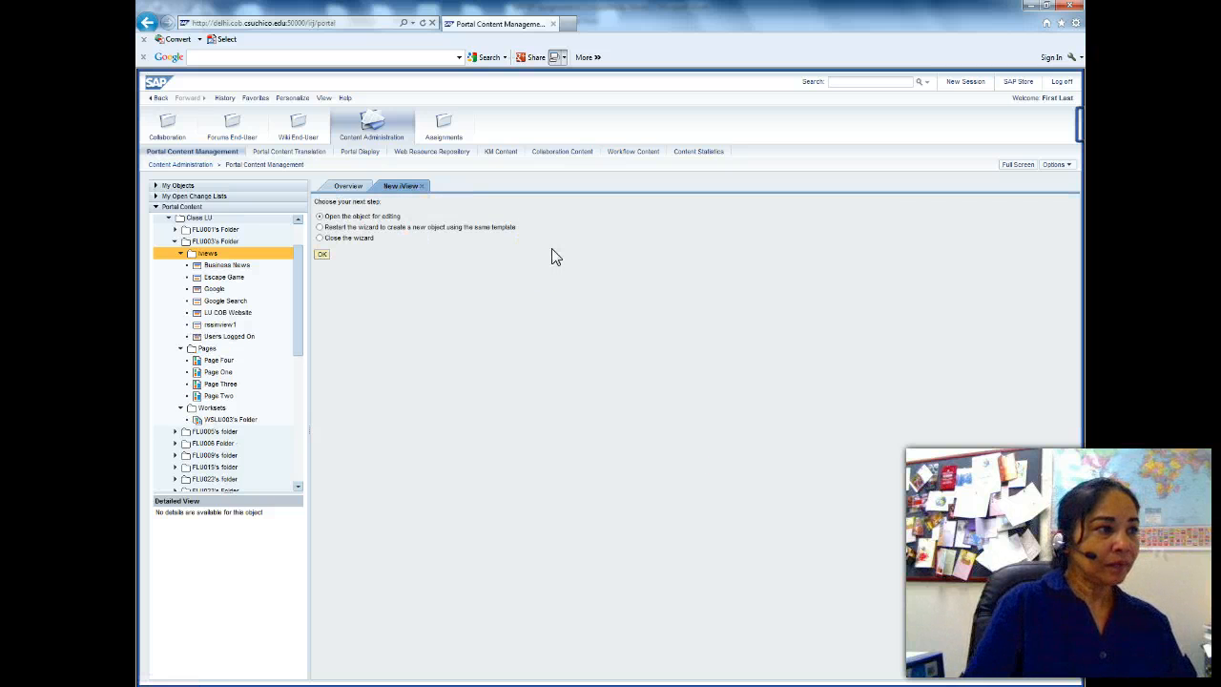
left_click(321, 254)
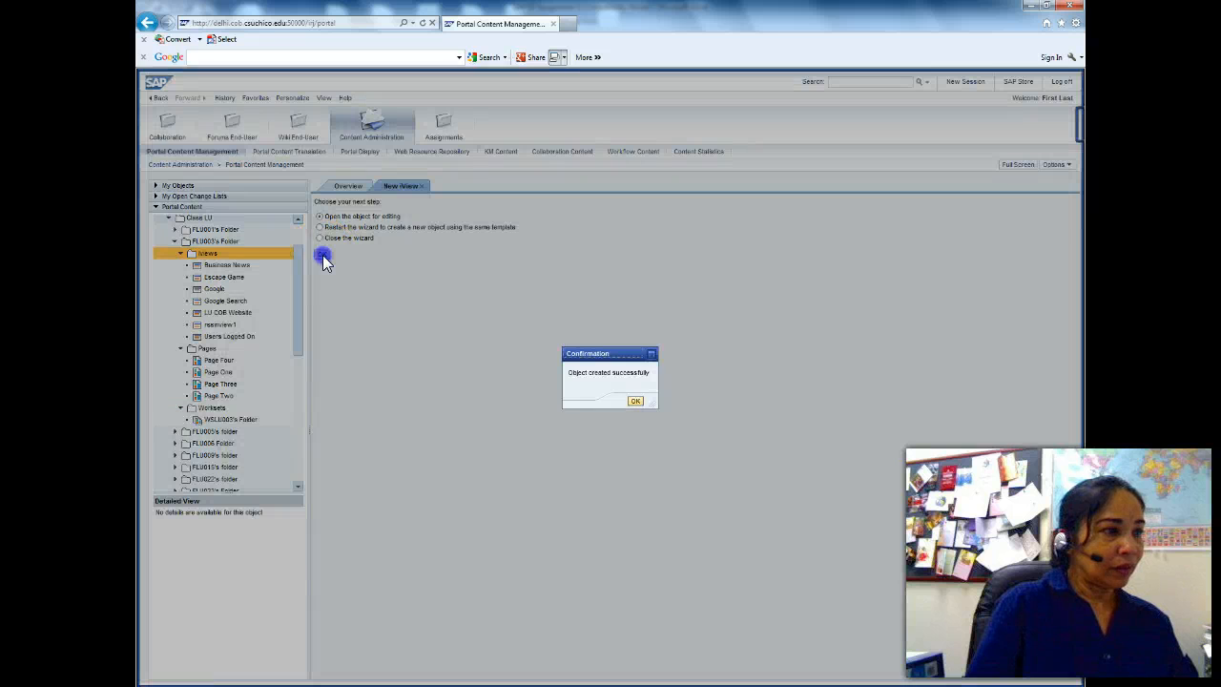
left_click(635, 403)
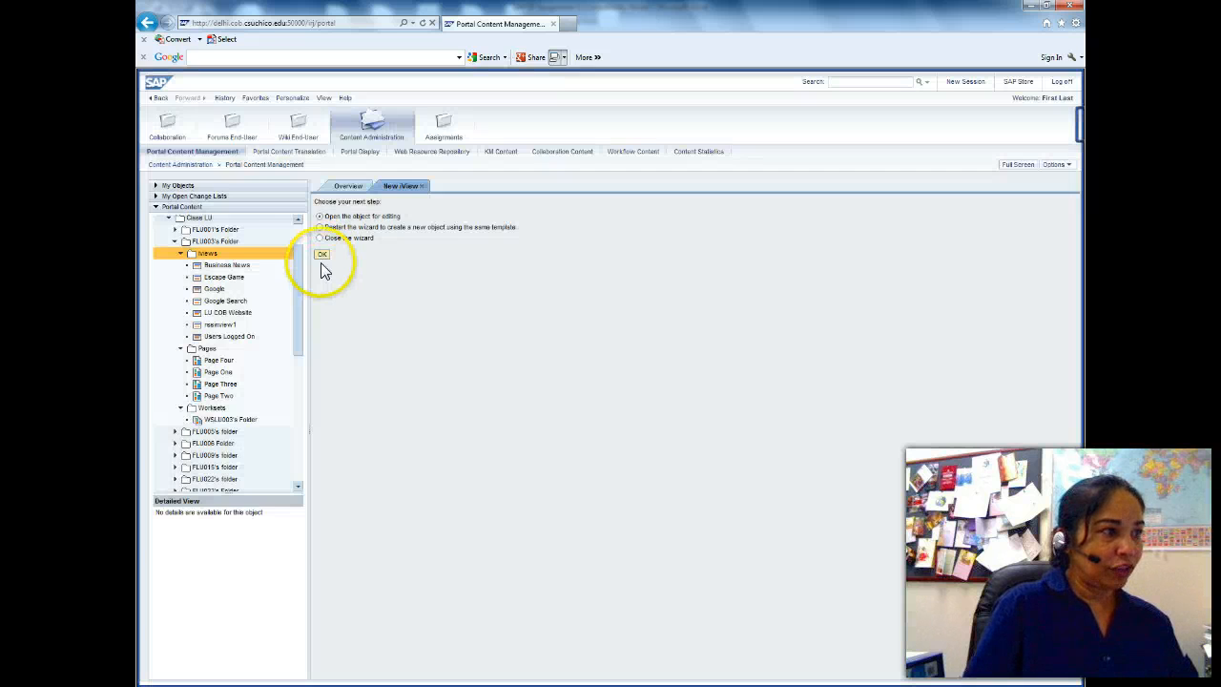
Open the new RSS iView for editing to view its XML transformation settings, and close it
left_click(322, 256)
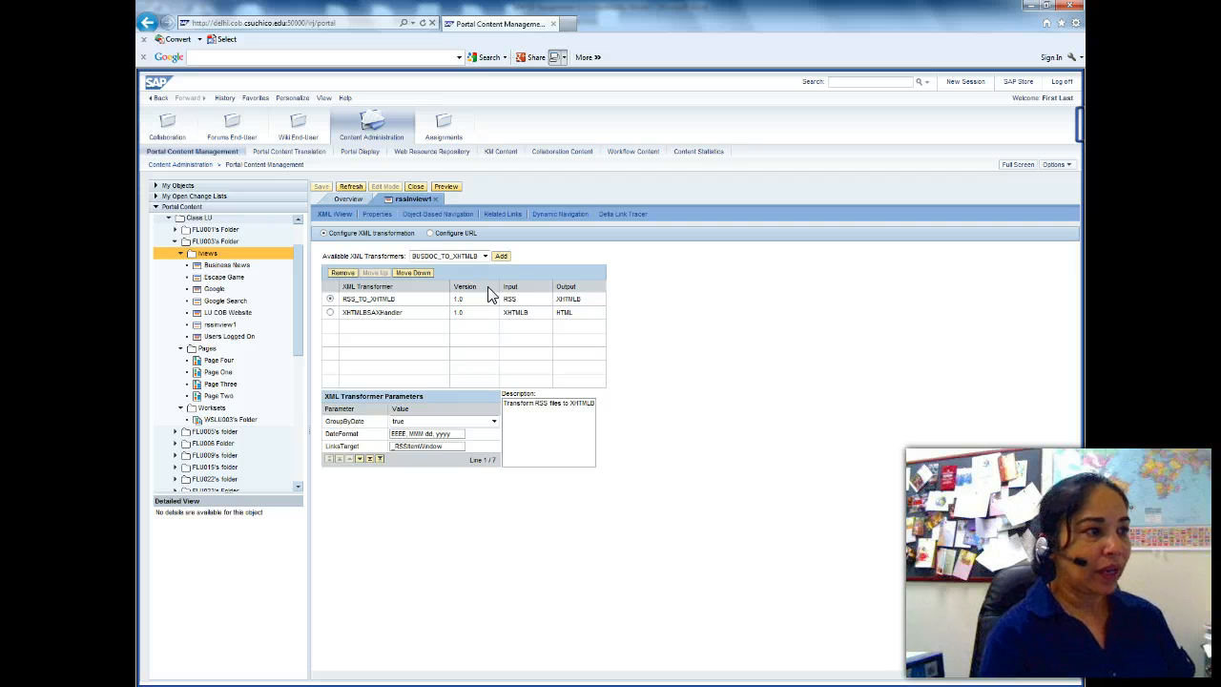
left_click(414, 186)
left_click(618, 351)
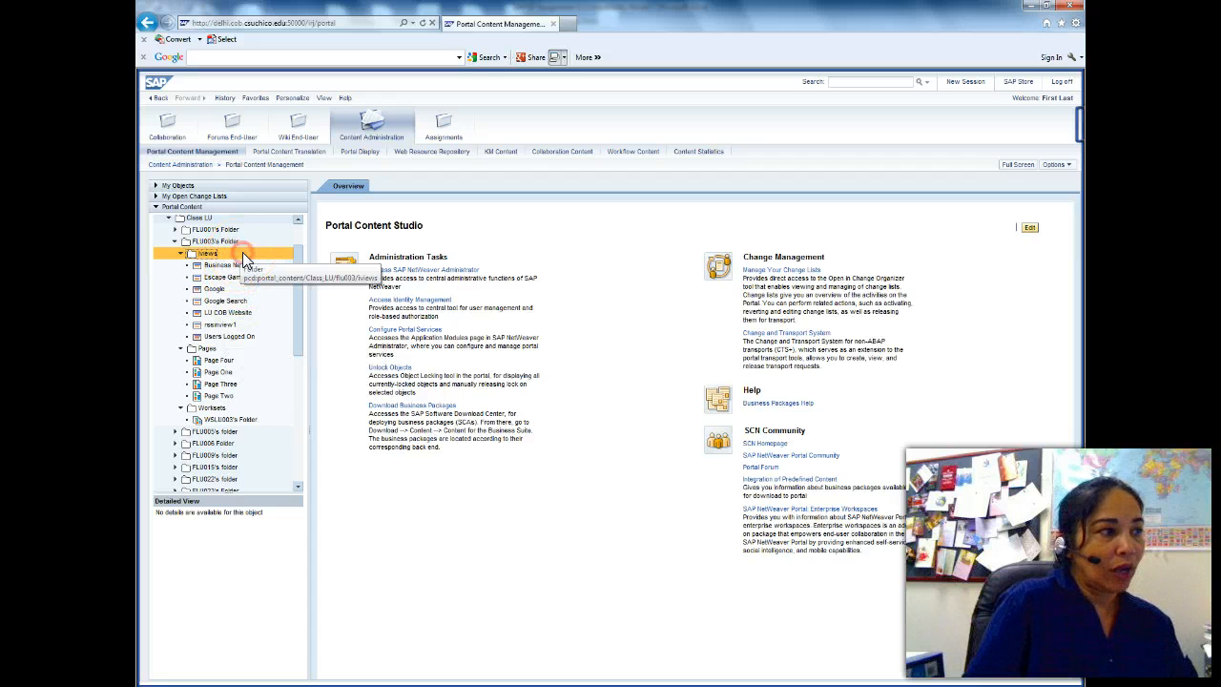
Start a new iView from a remote source in the iViews folder of FLU003's Folder
right_click(242, 252)
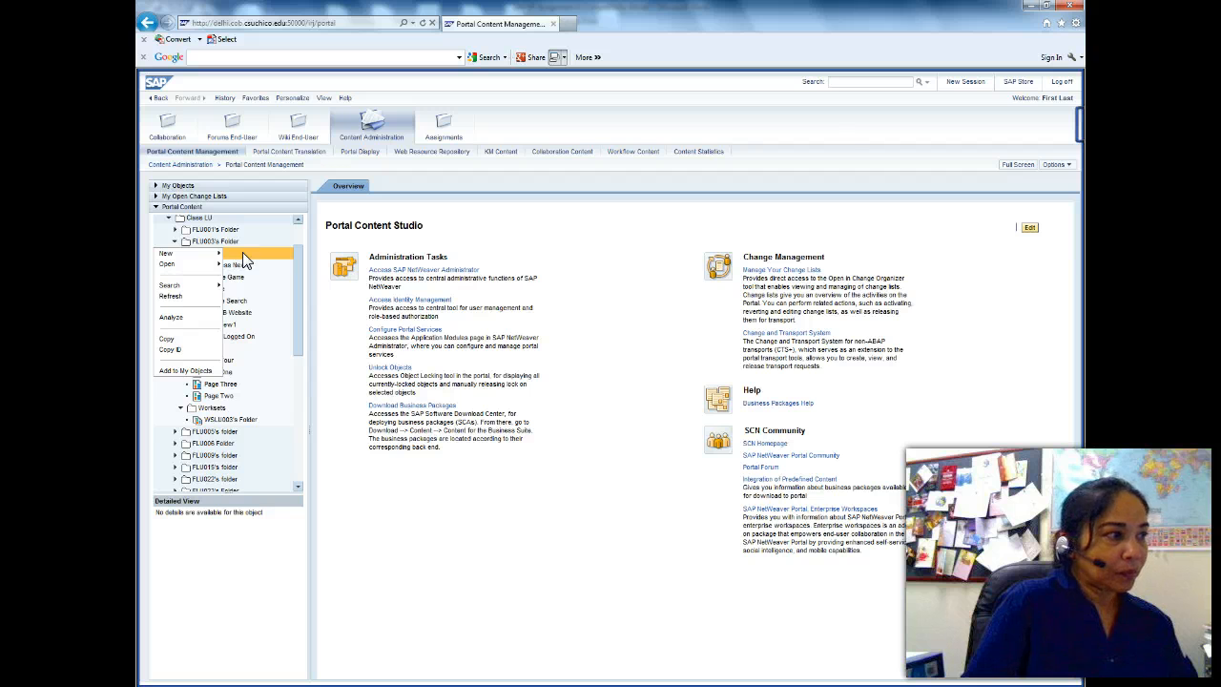
left_click(203, 254)
mouse_move(243, 296)
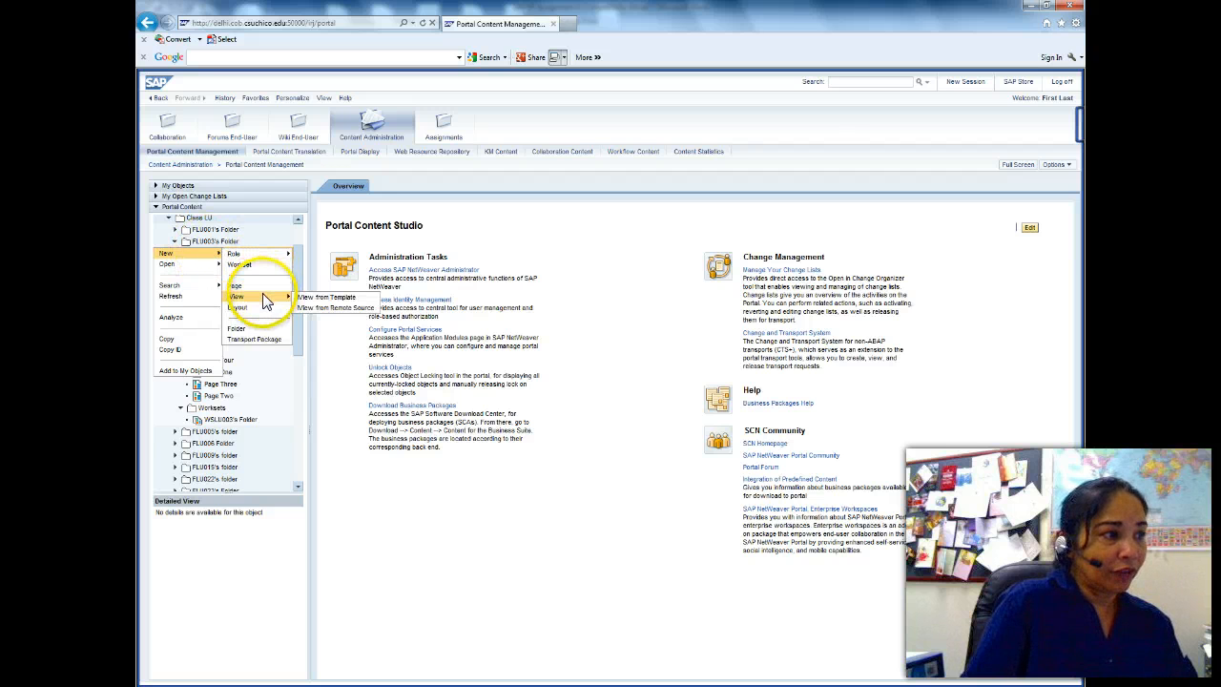
left_click(334, 317)
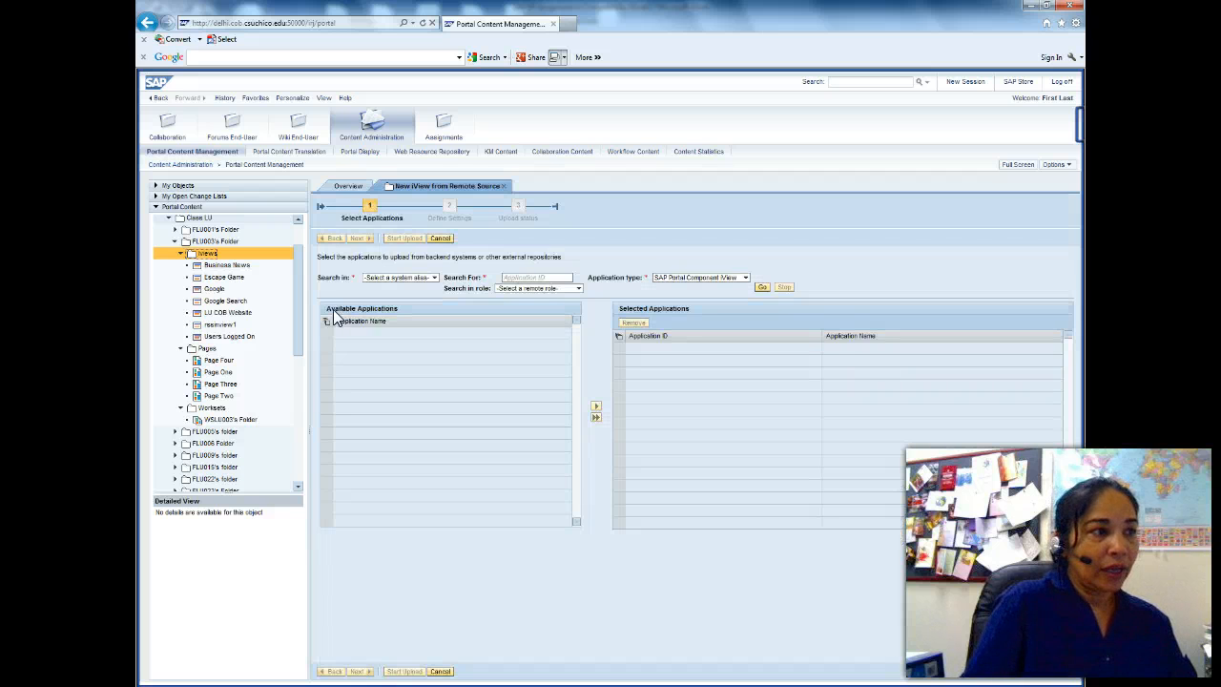
Search the OXF system for the SM50 application of type Transaction, checking the assignment's layout table for the transaction code
left_click(434, 278)
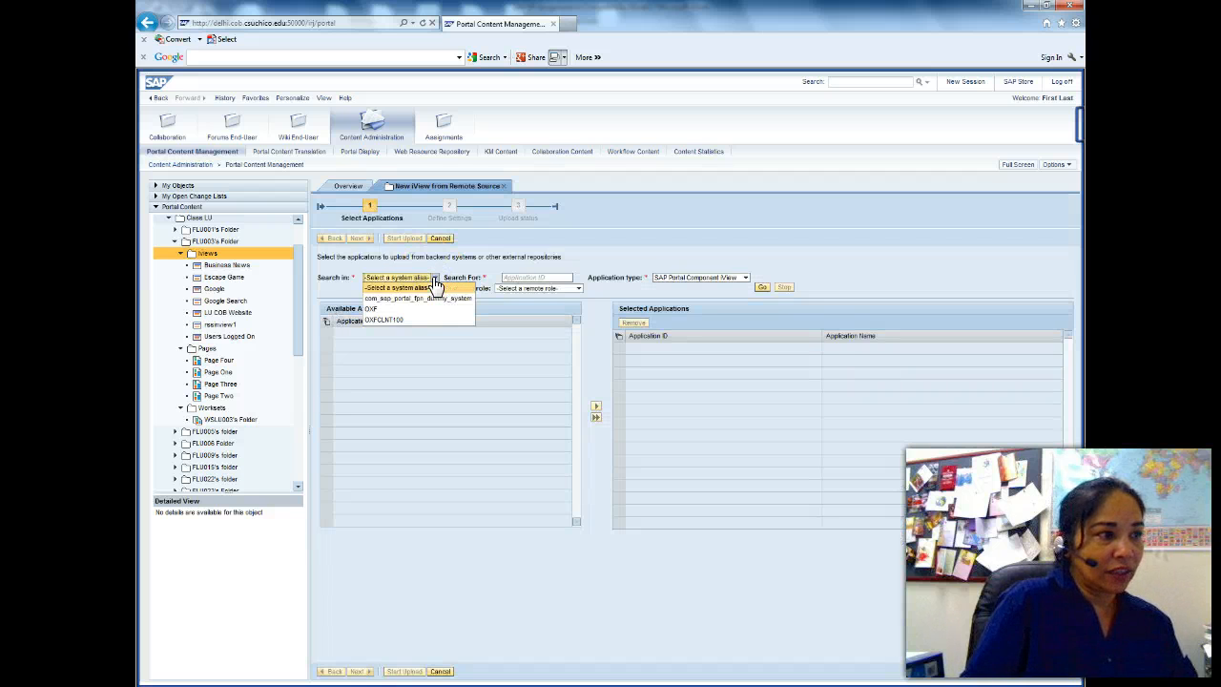
left_click(377, 308)
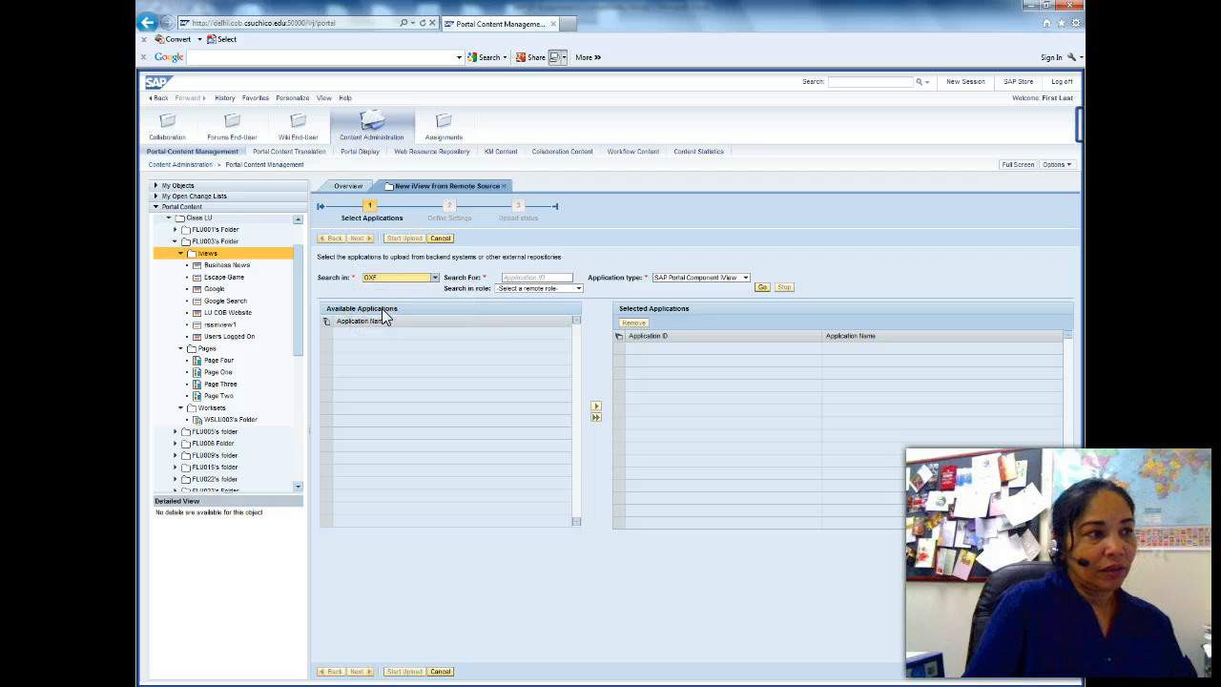
left_click(692, 277)
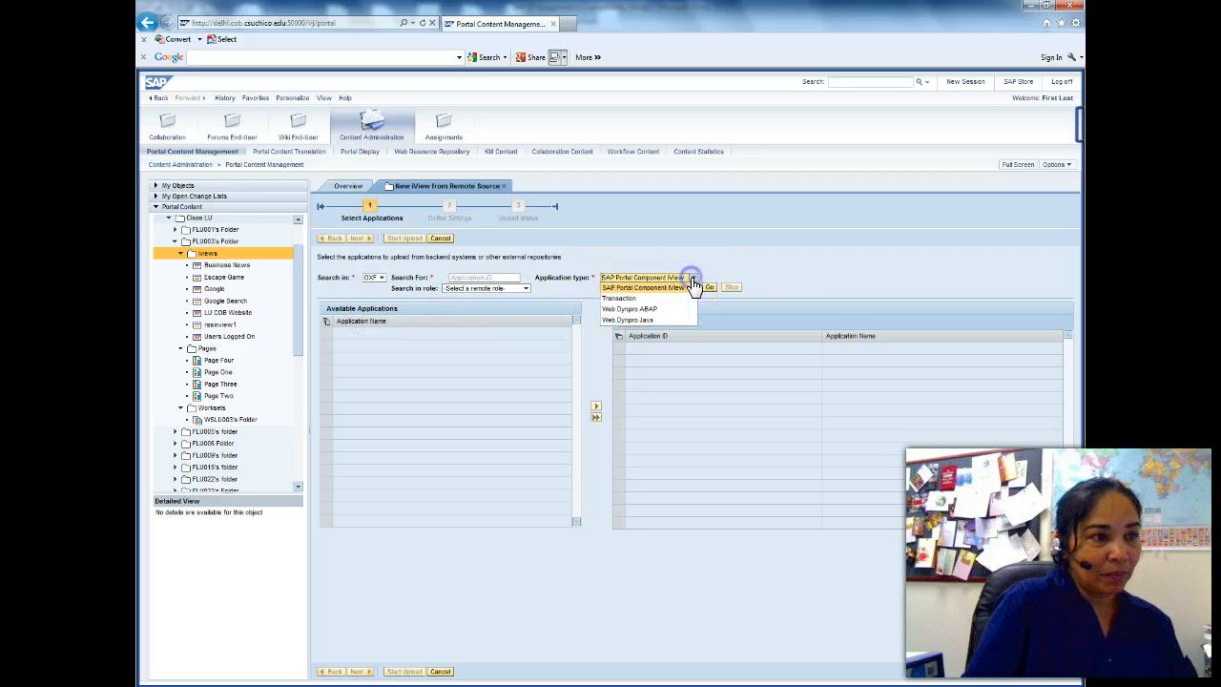
left_click(649, 297)
left_click(468, 276)
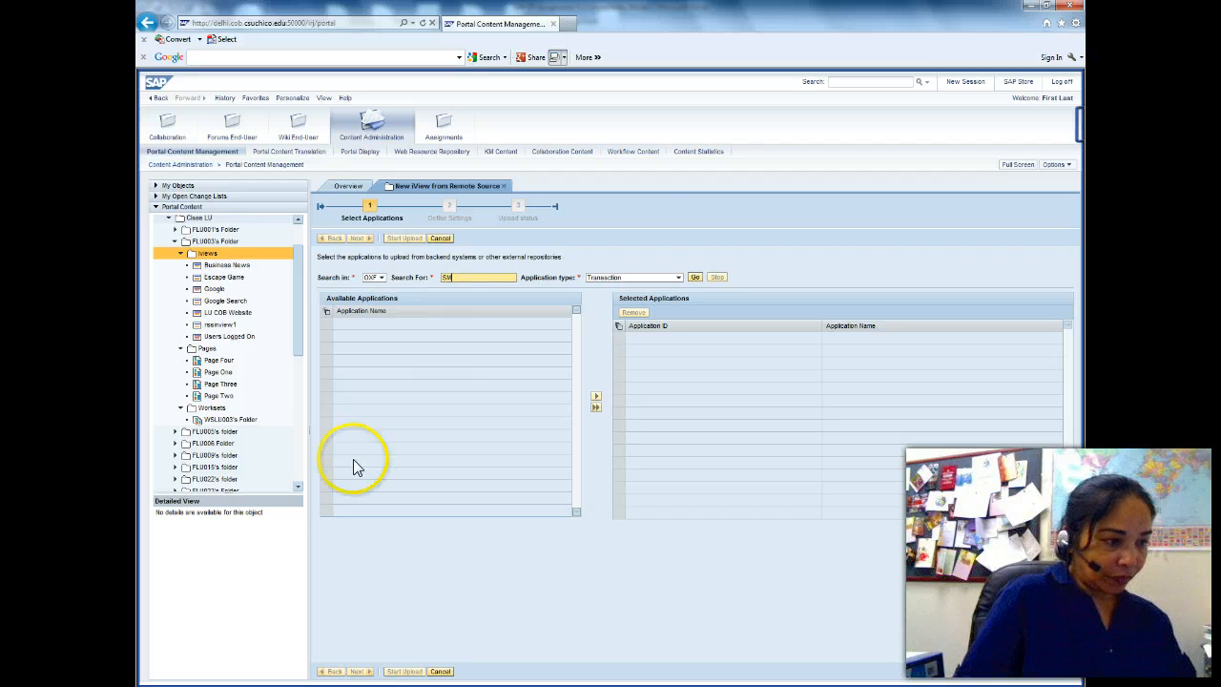
key("alt+Tab")
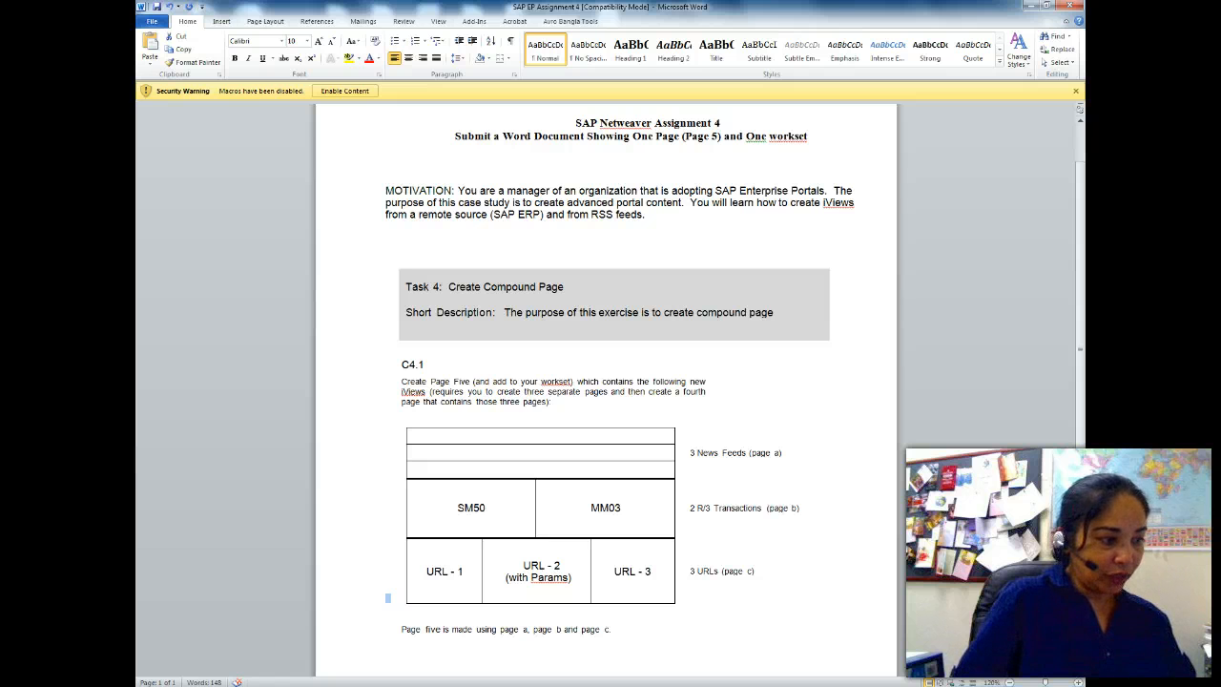
key("alt+Tab")
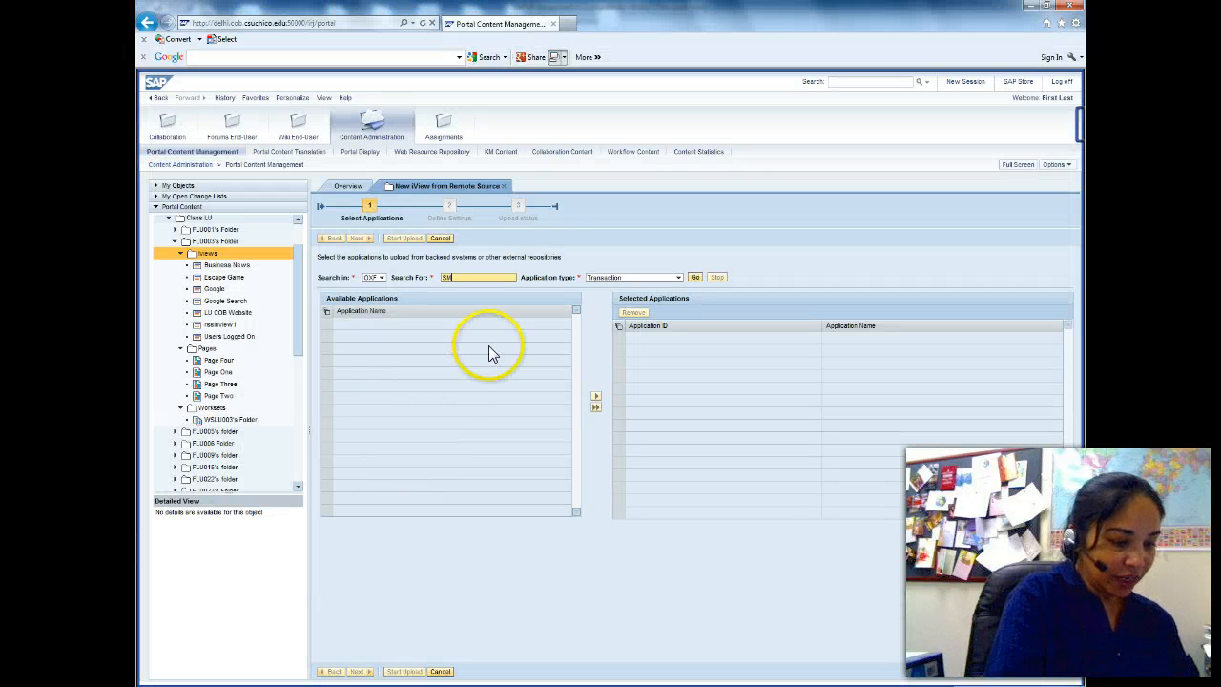
type("50")
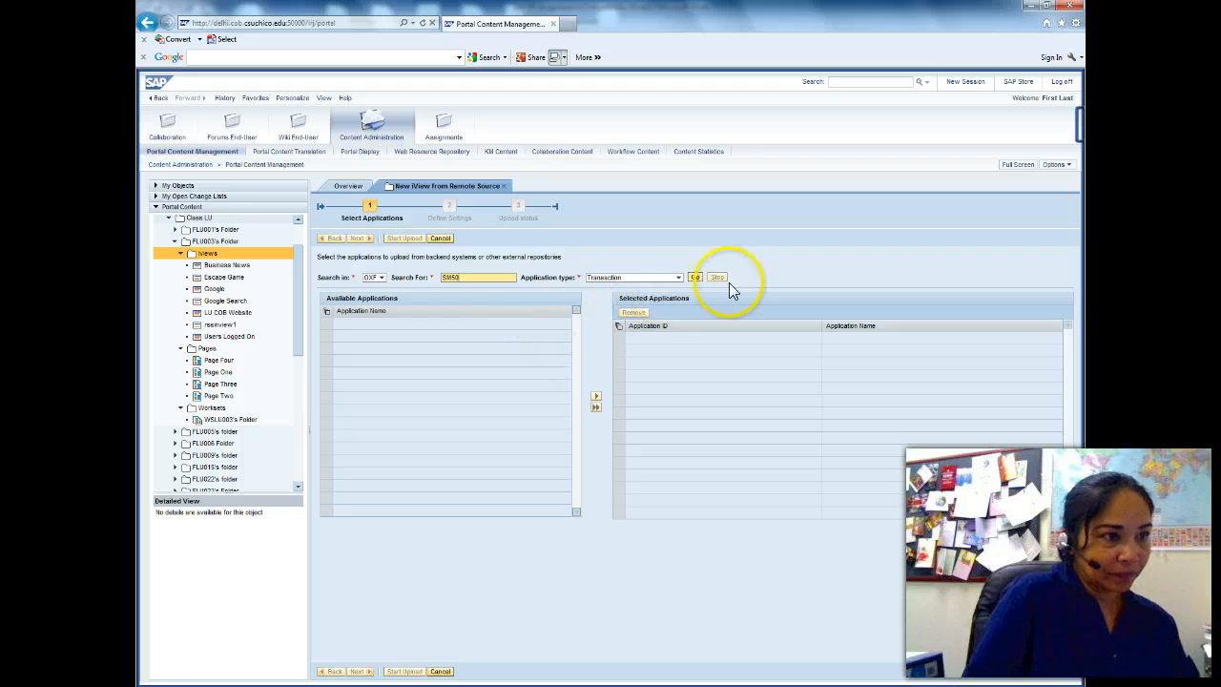
left_click(695, 278)
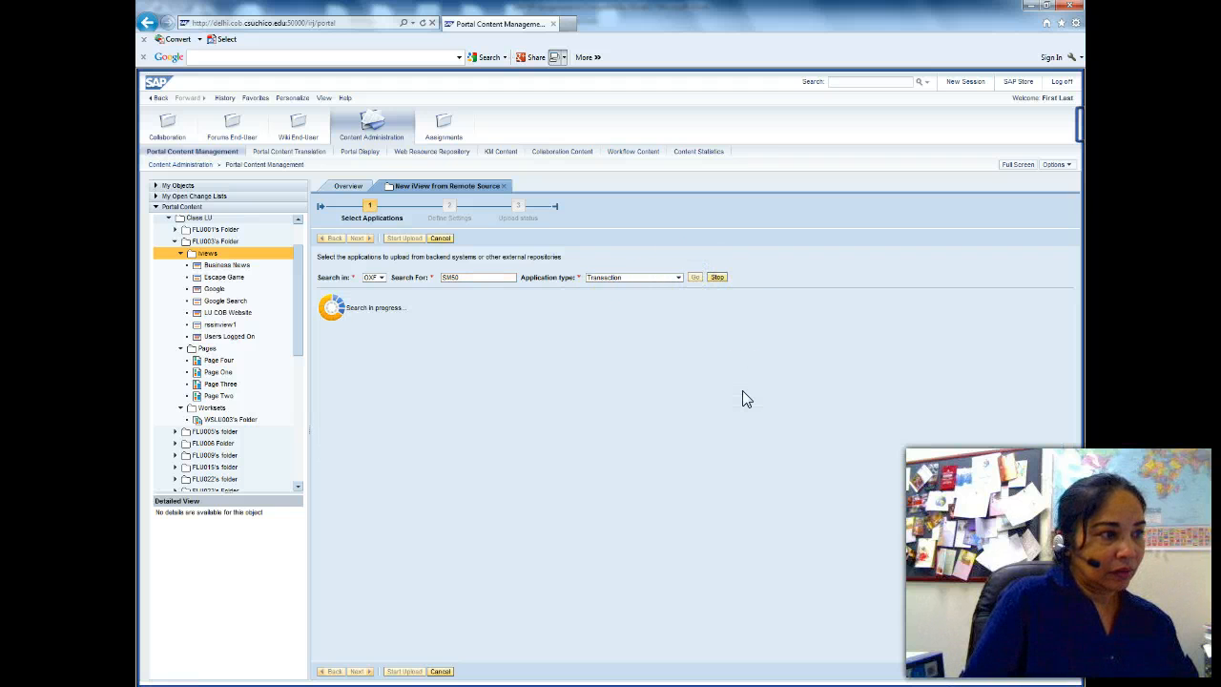
Add Work Process Overview to the selected applications, upload it as an iView and finish the wizard
left_click(408, 325)
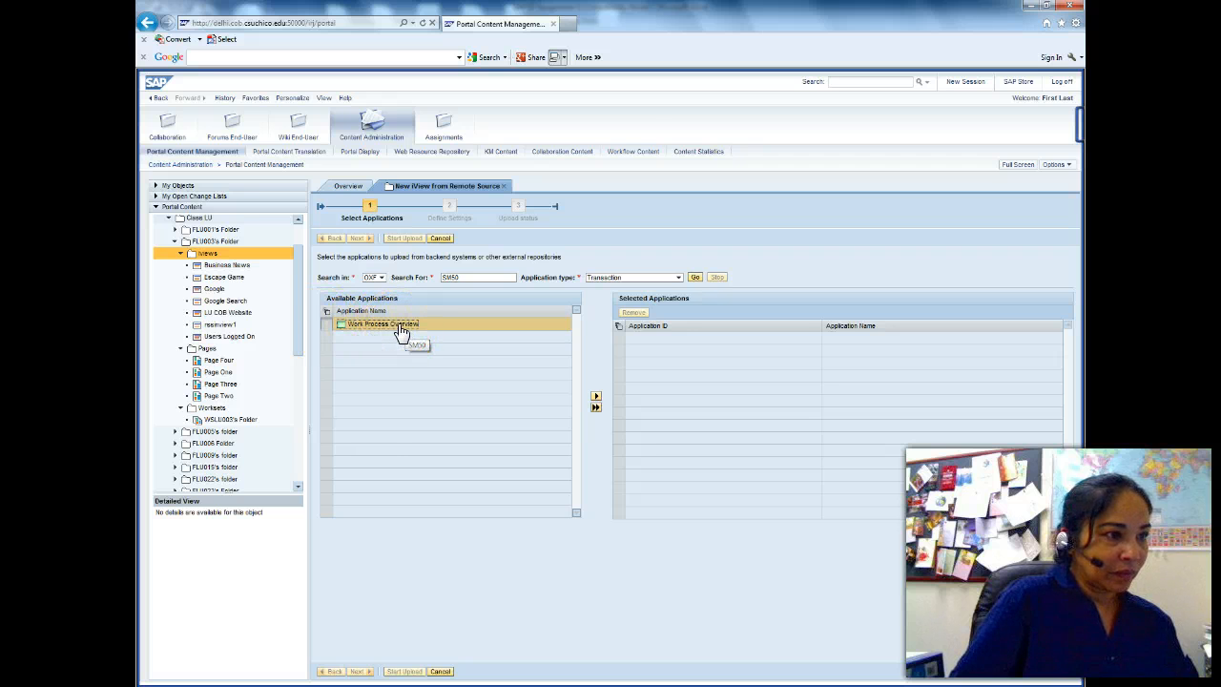
left_click(595, 396)
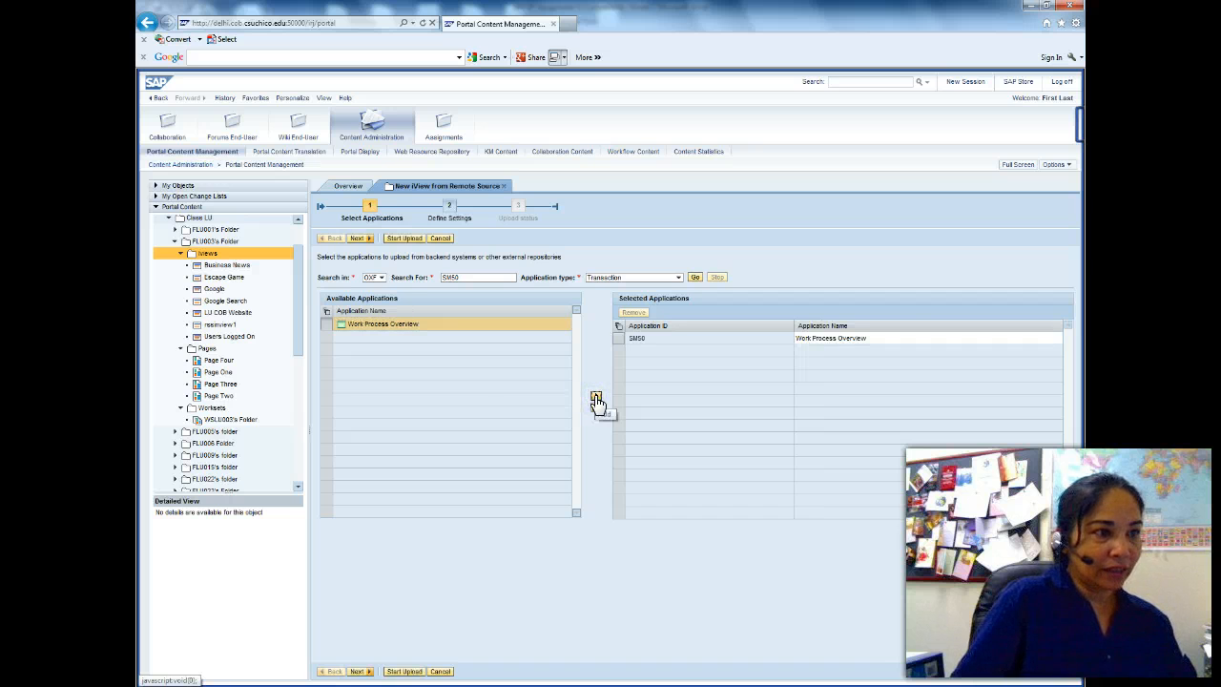
left_click(391, 239)
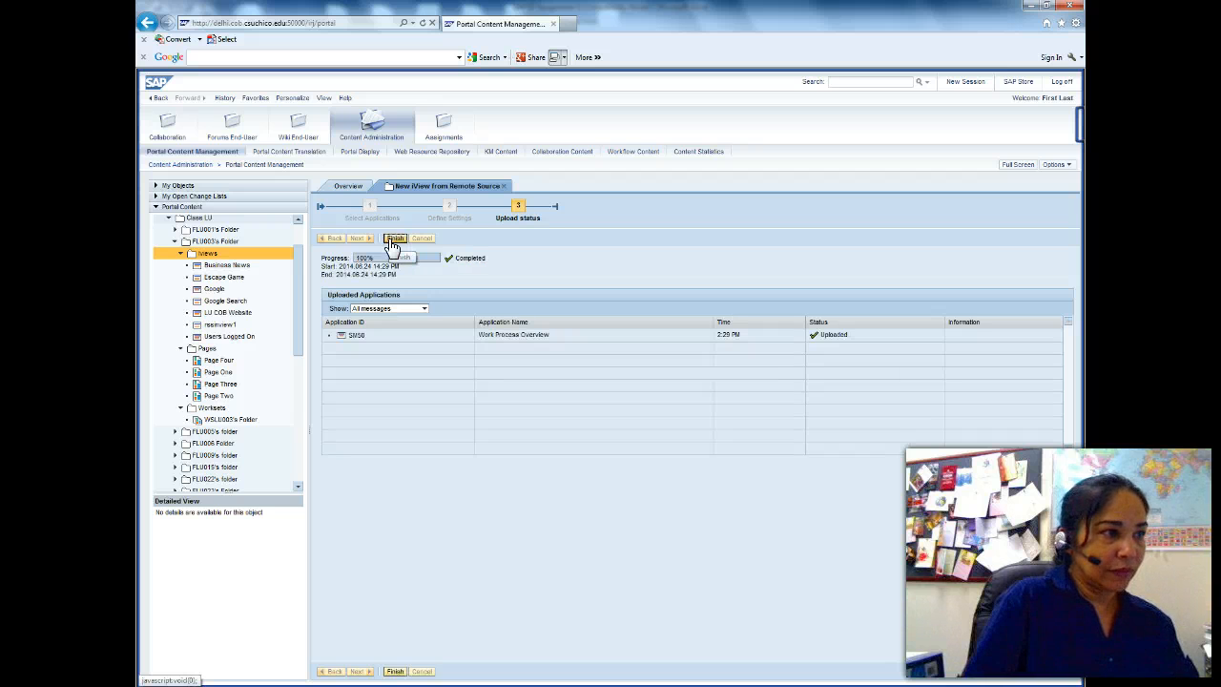
left_click(394, 238)
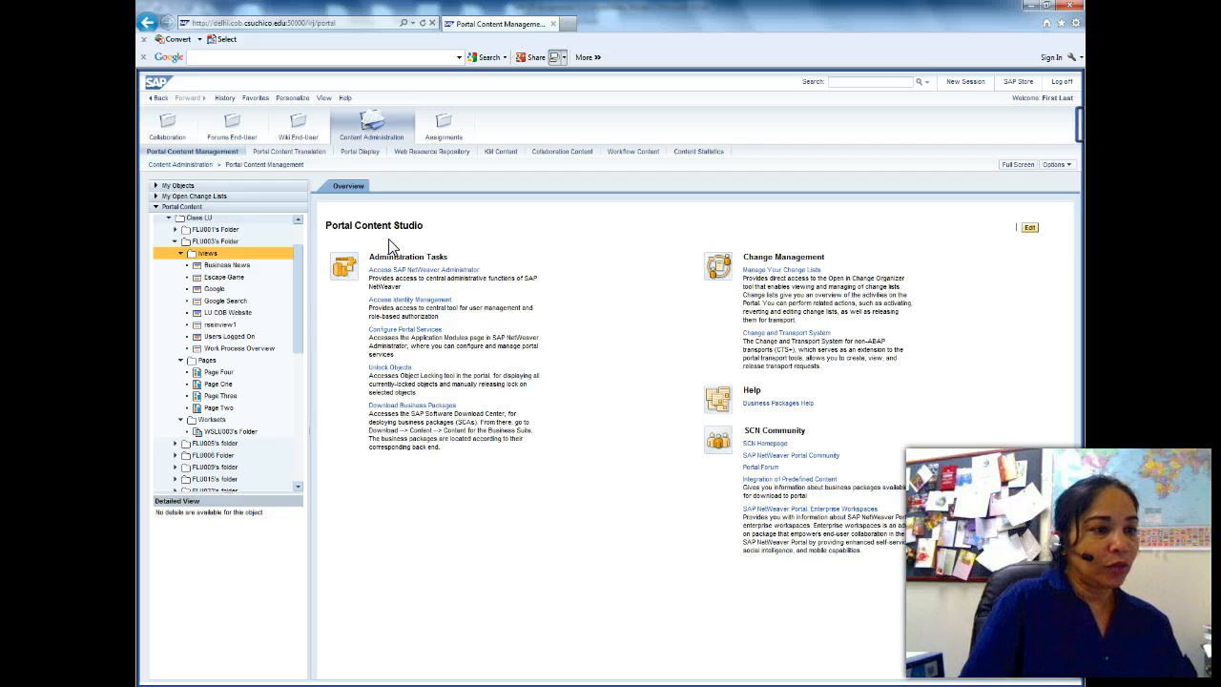
Review the required layout in the Word assignment, and start a new iView from the URL iView template in the iViews folder
left_click(350, 685)
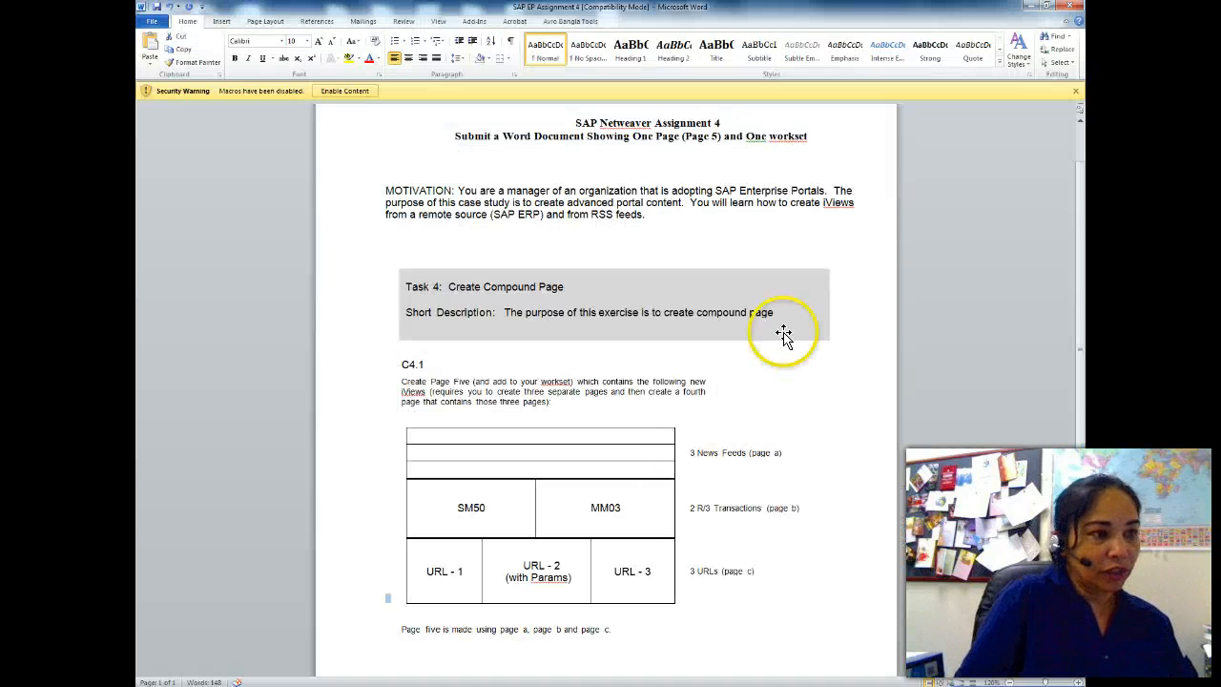
left_click(635, 507)
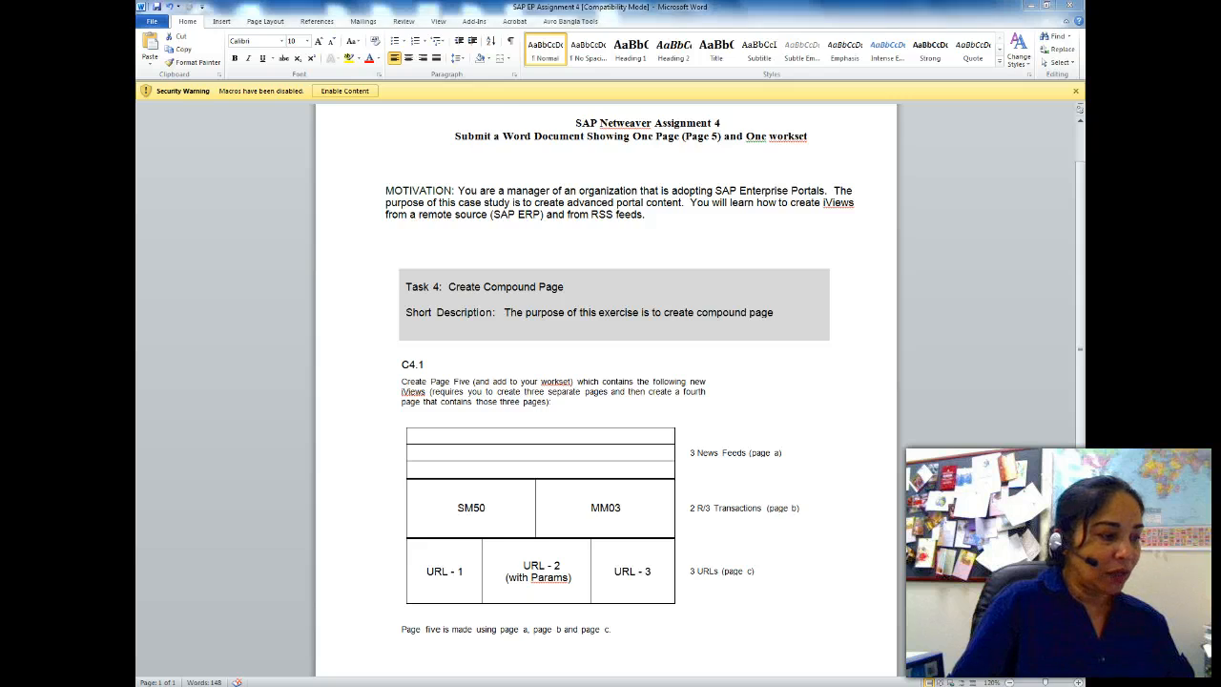
key("alt+Tab")
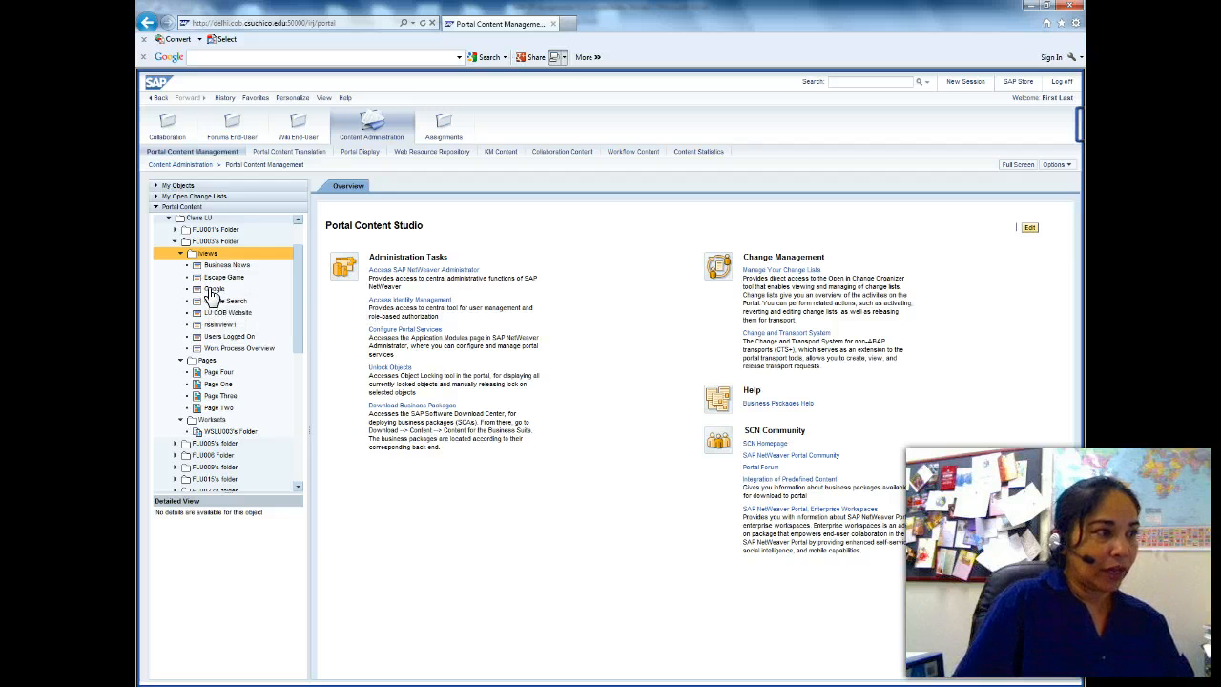
left_click(209, 254)
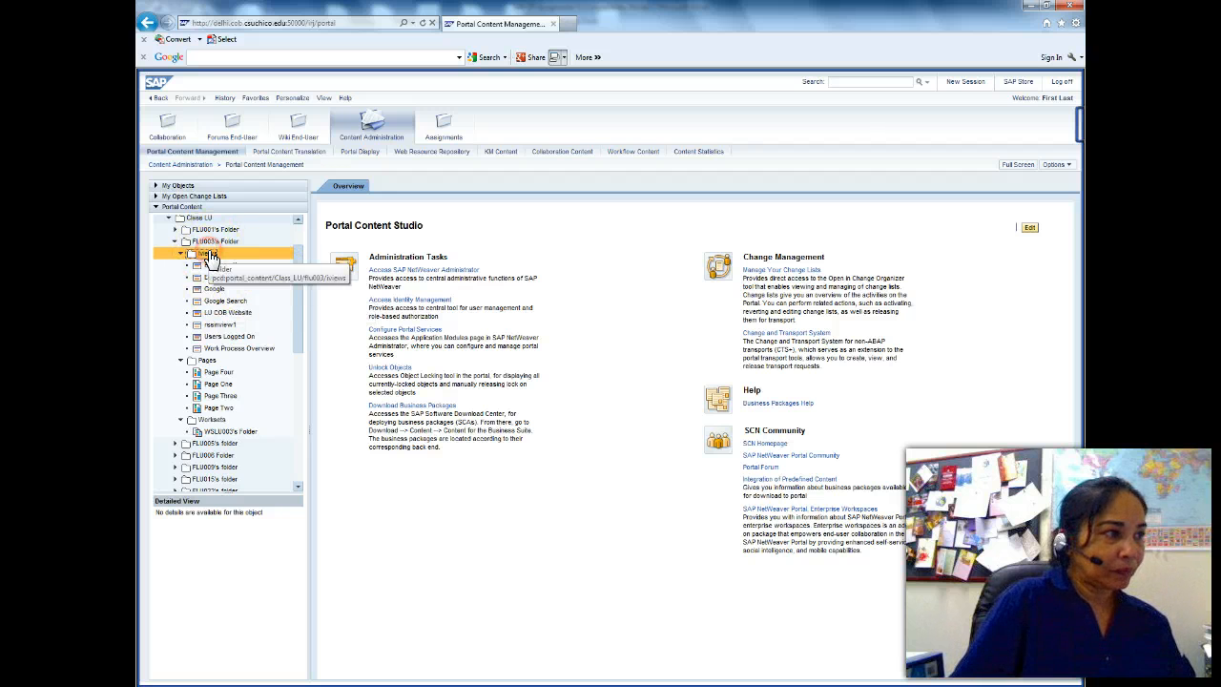
right_click(210, 256)
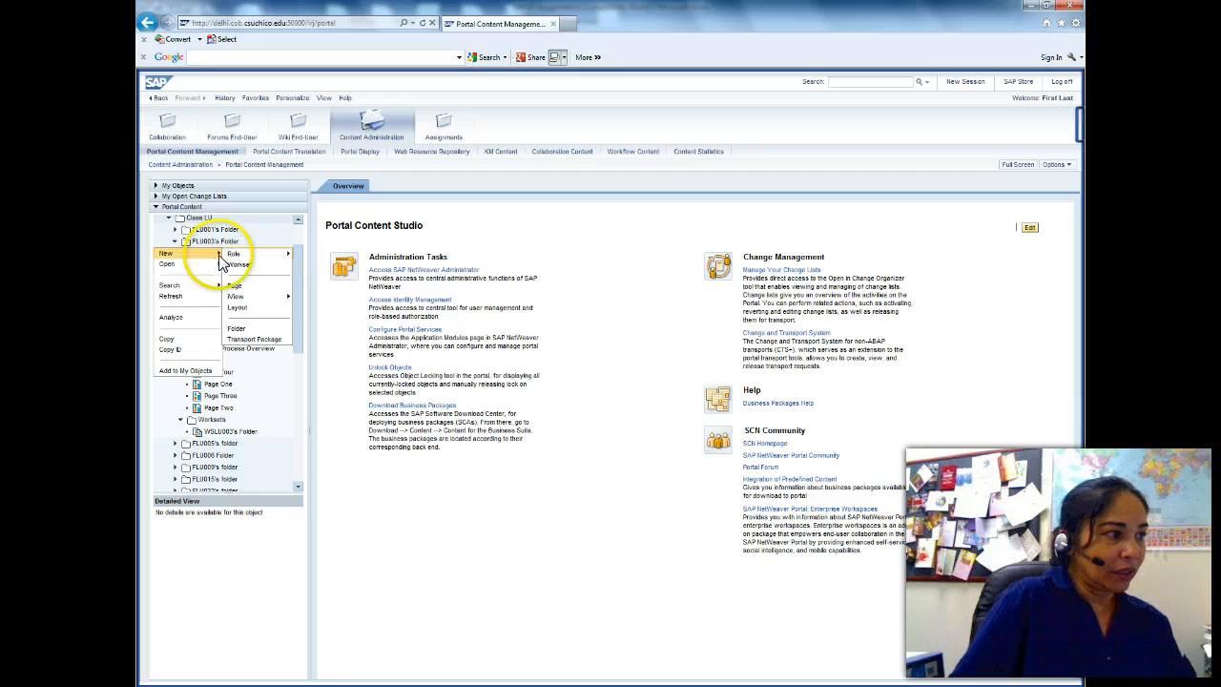
mouse_move(250, 304)
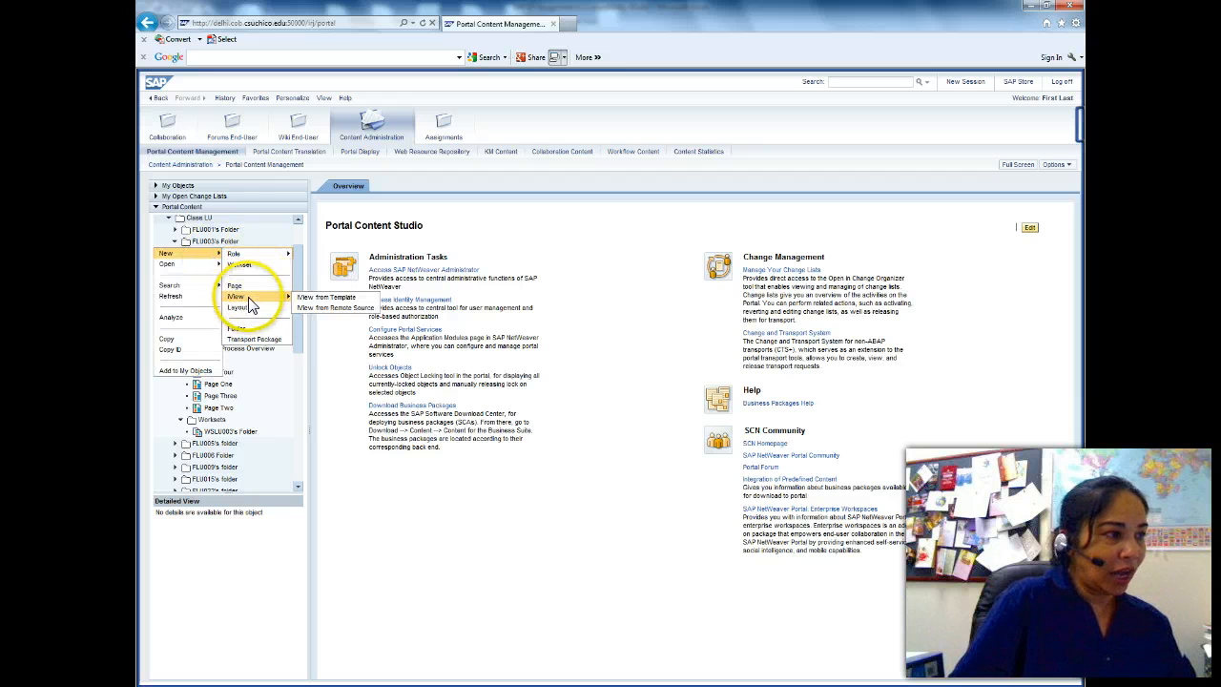
left_click(328, 297)
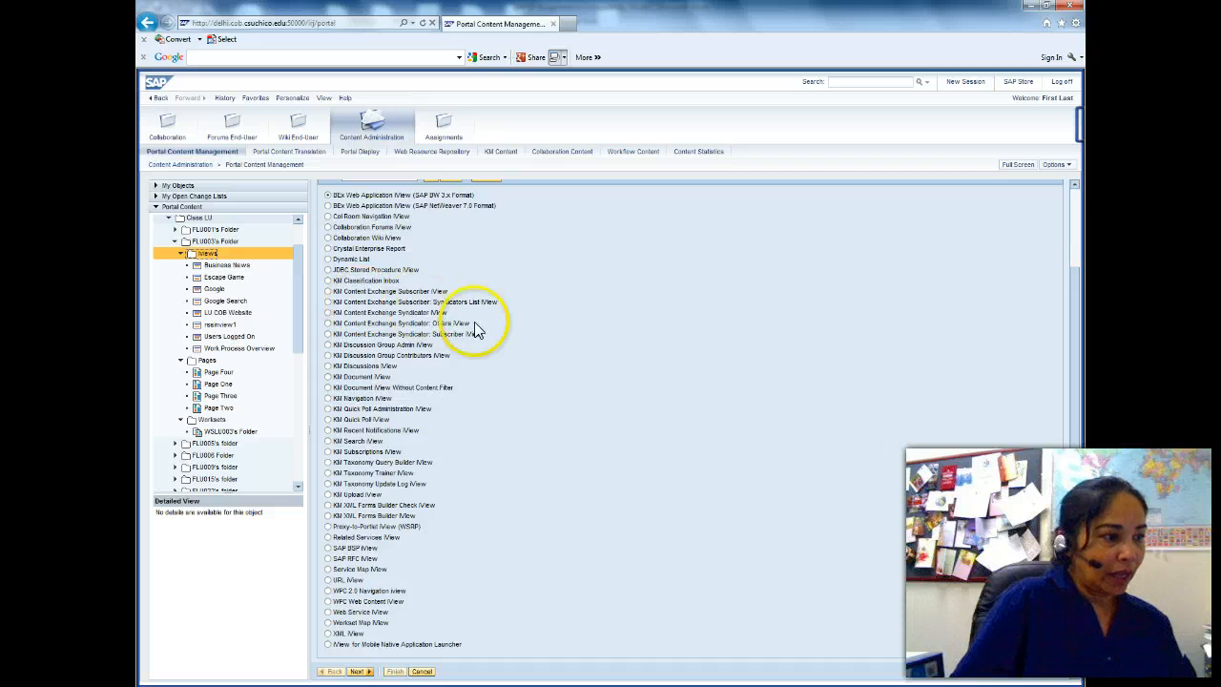
left_click(328, 580)
left_click(358, 673)
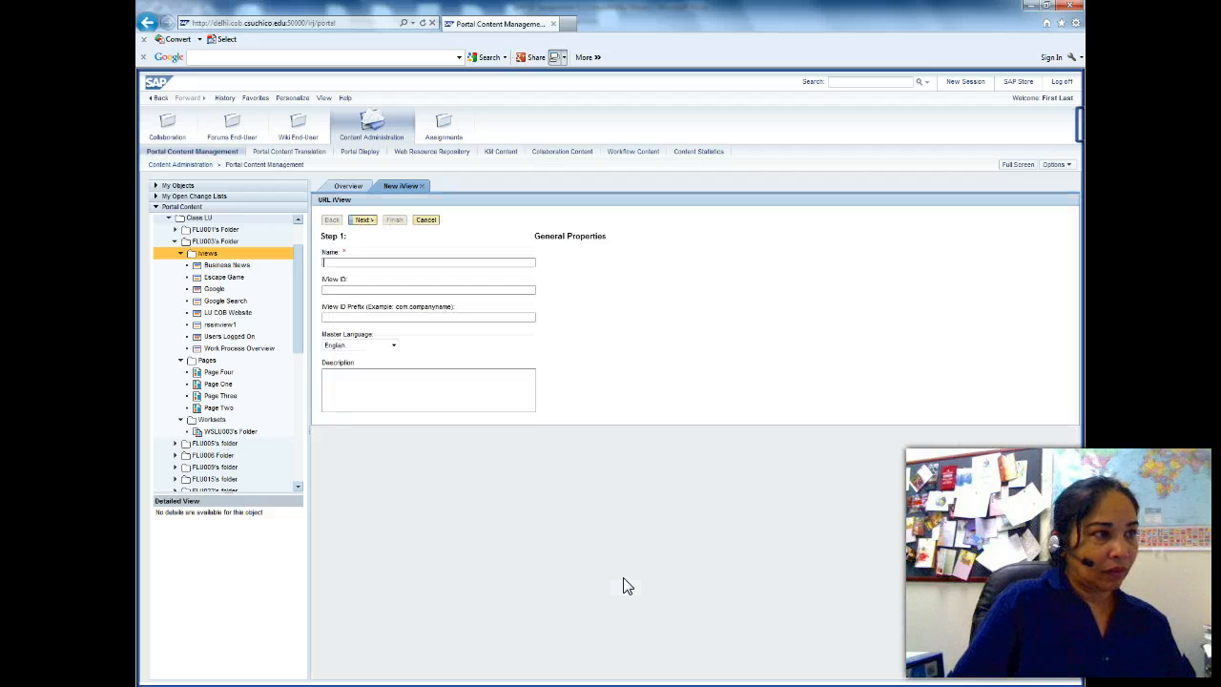
Name the URL iView urliview1 and continue to its source URL definition
type("urli")
type("view1")
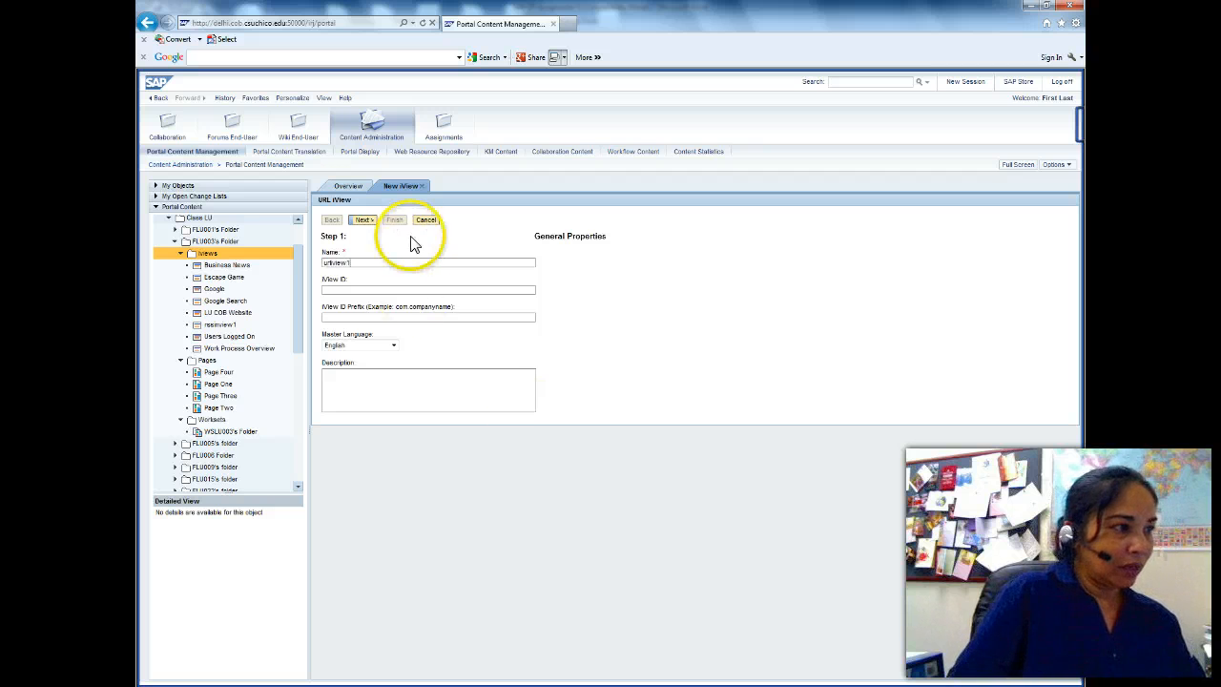
left_click(360, 220)
Browse to amazon.com as the iView's source URL, accept it and finish creating the iView
left_click(575, 291)
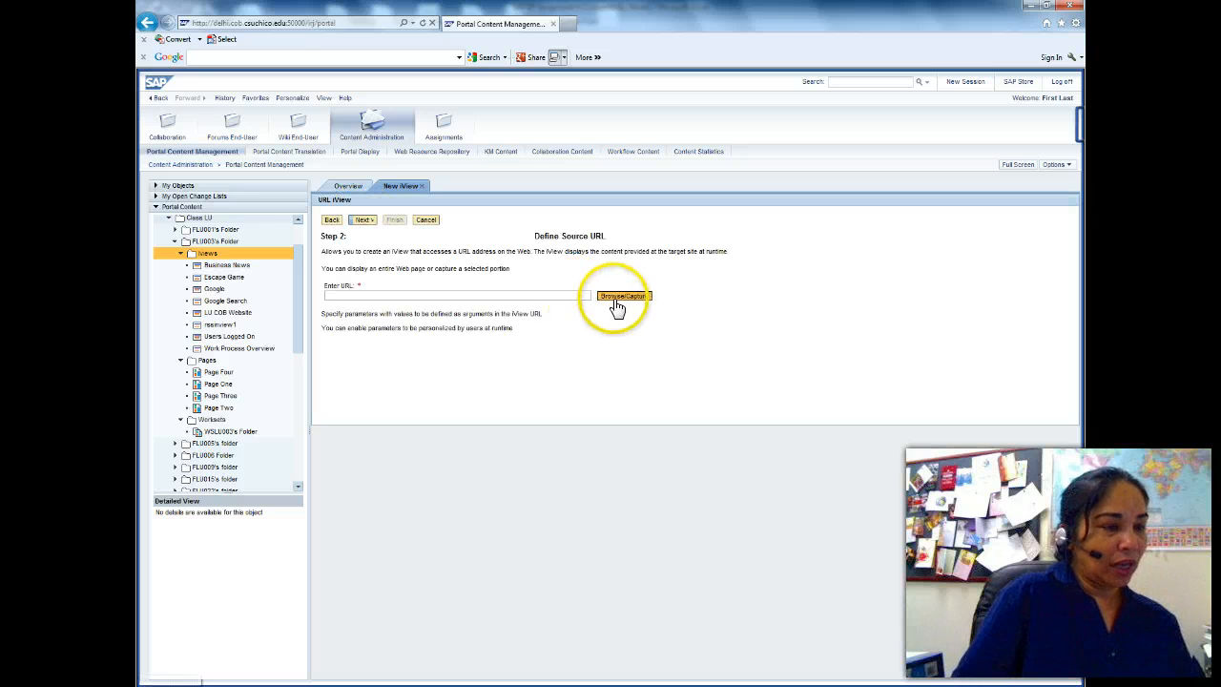
left_click(396, 294)
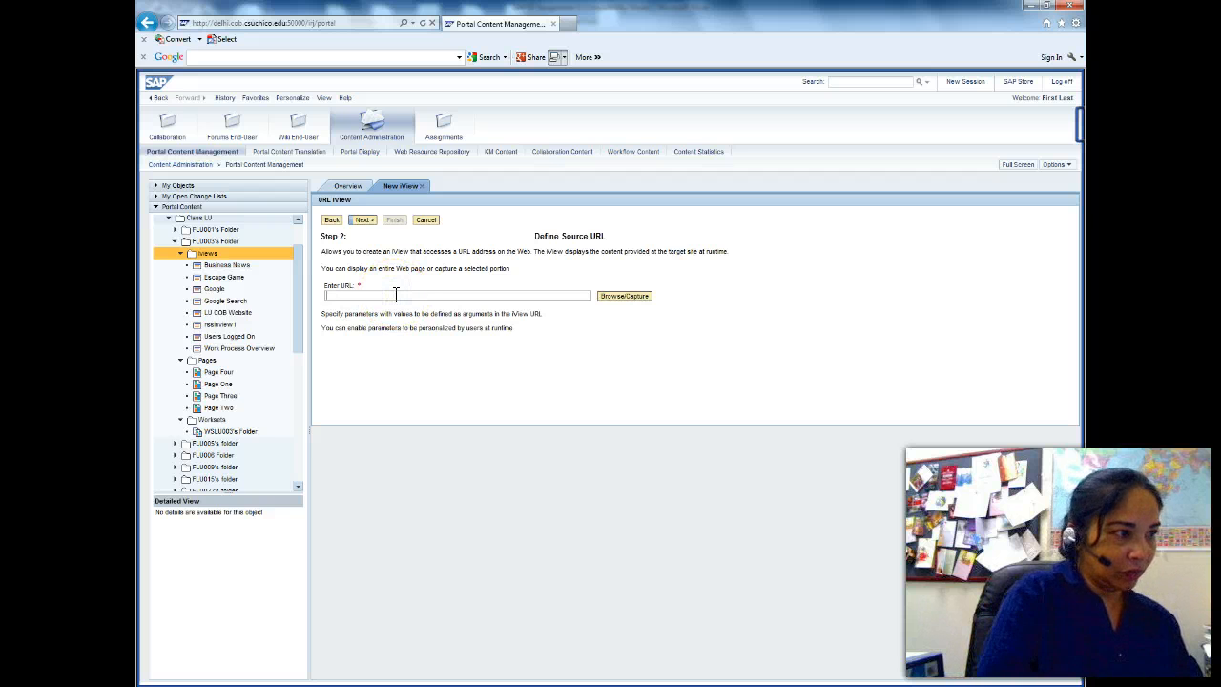
left_click(608, 299)
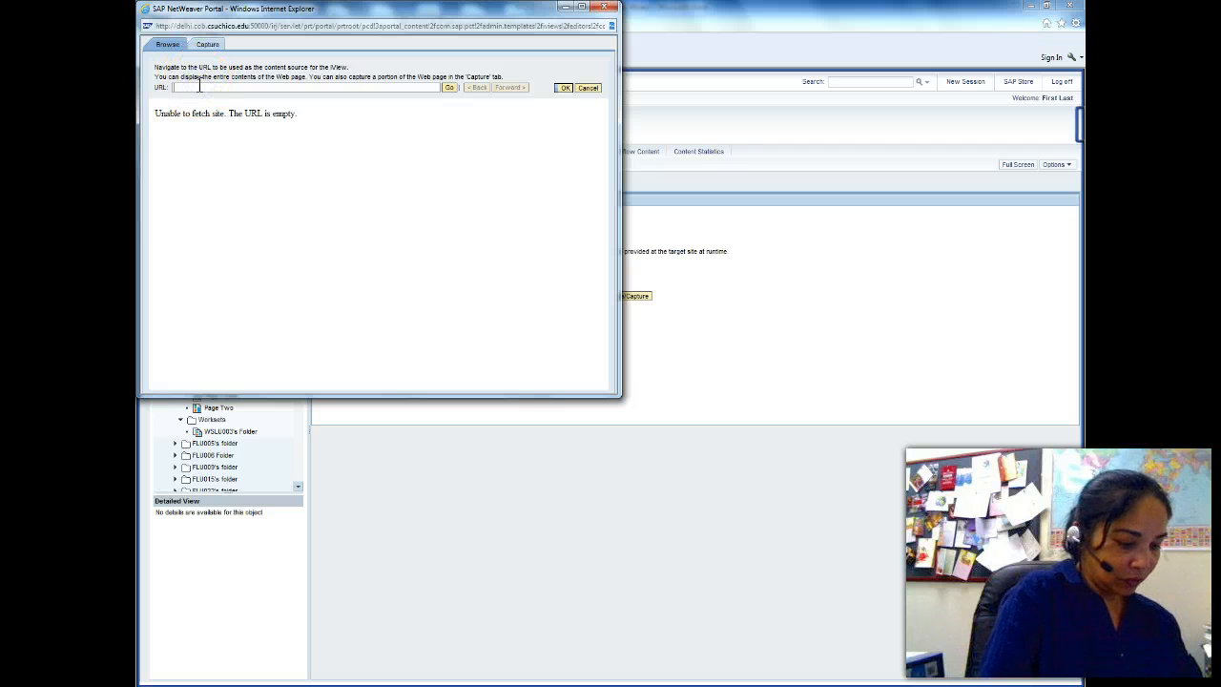
type("n")
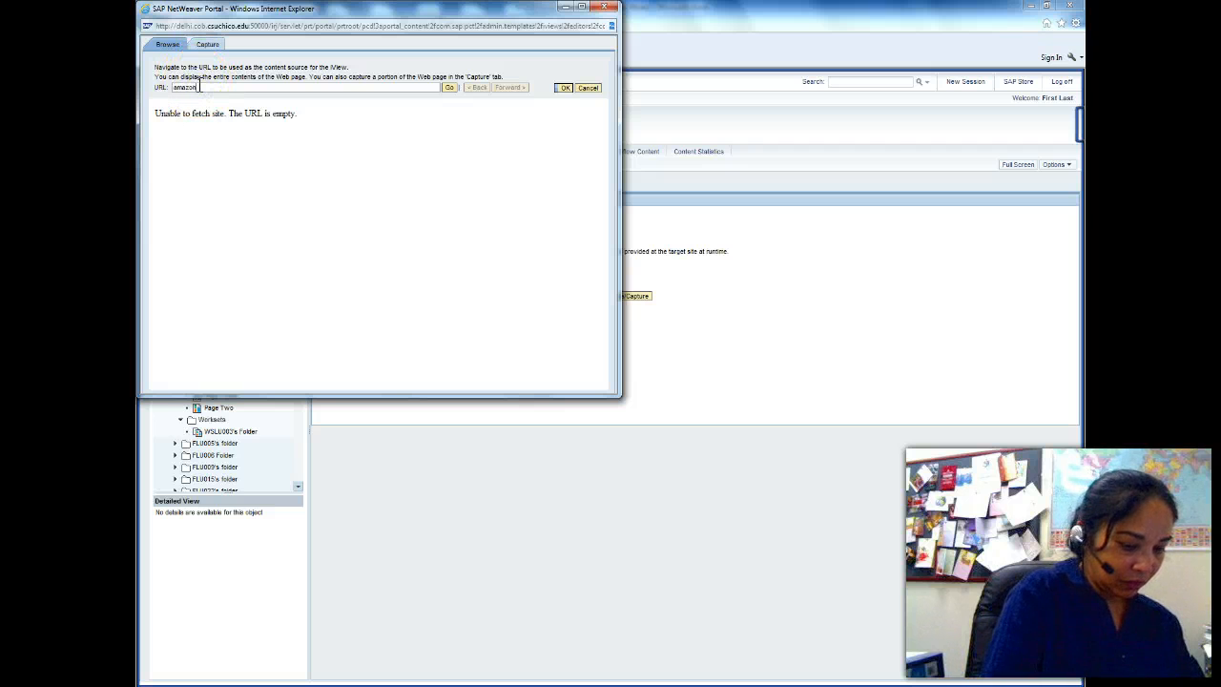
type(".com")
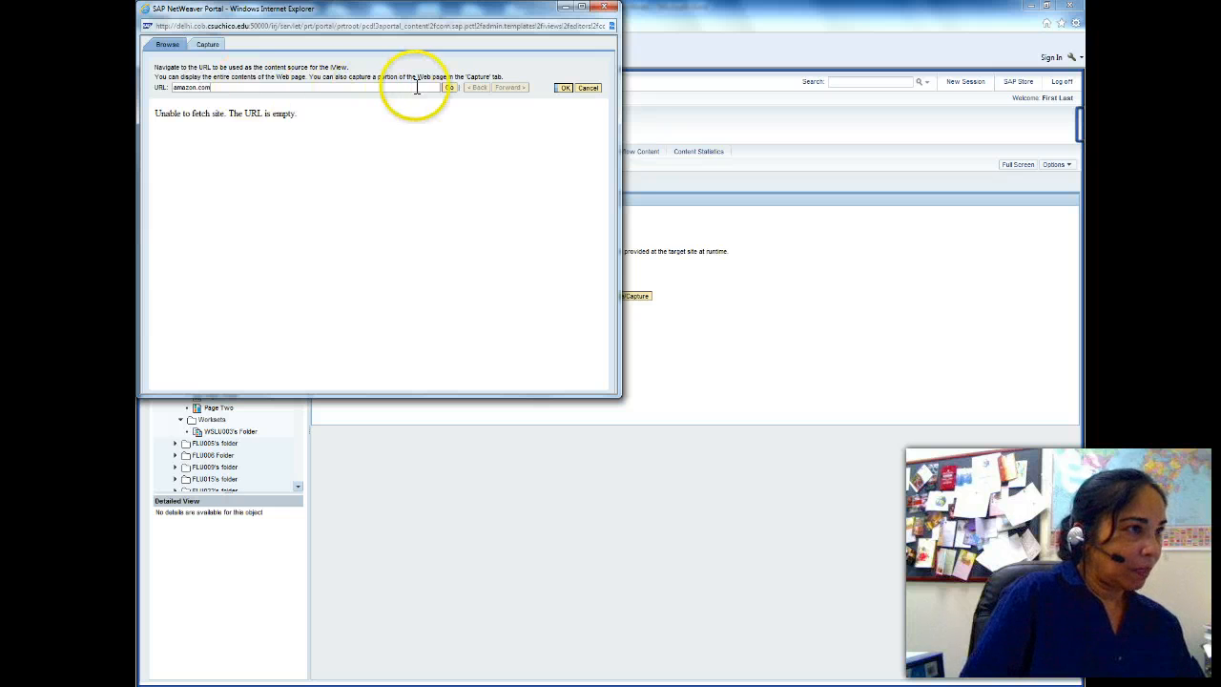
left_click(450, 87)
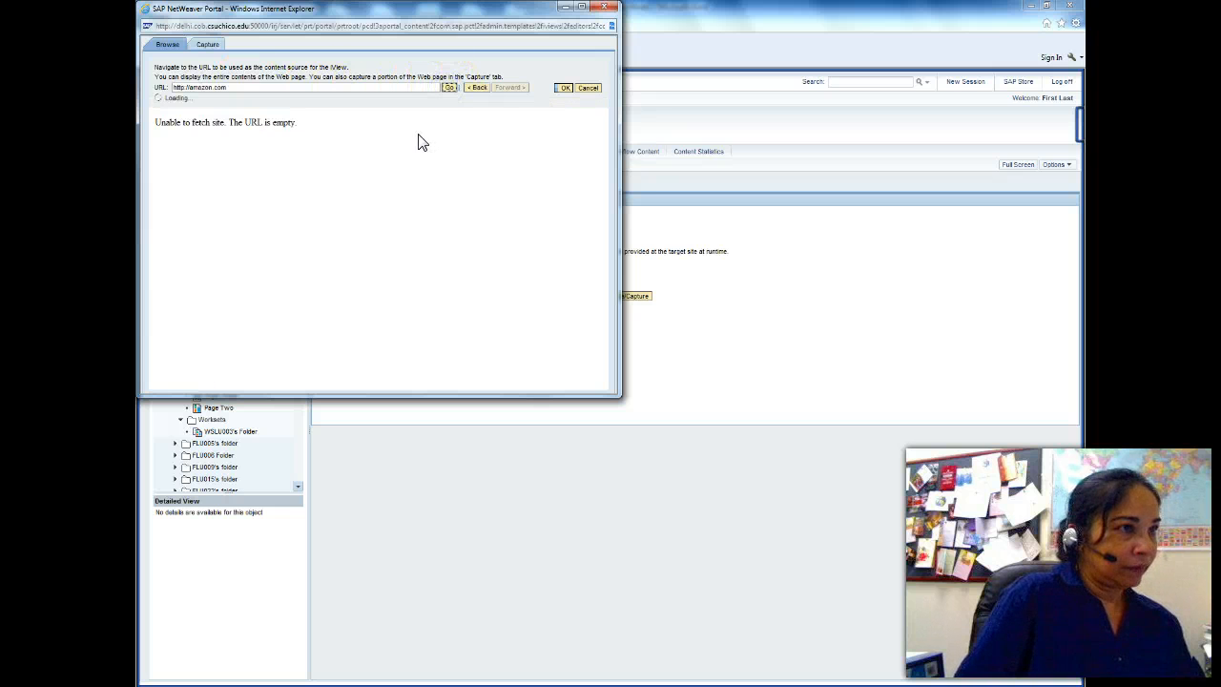
left_click(564, 89)
left_click(362, 219)
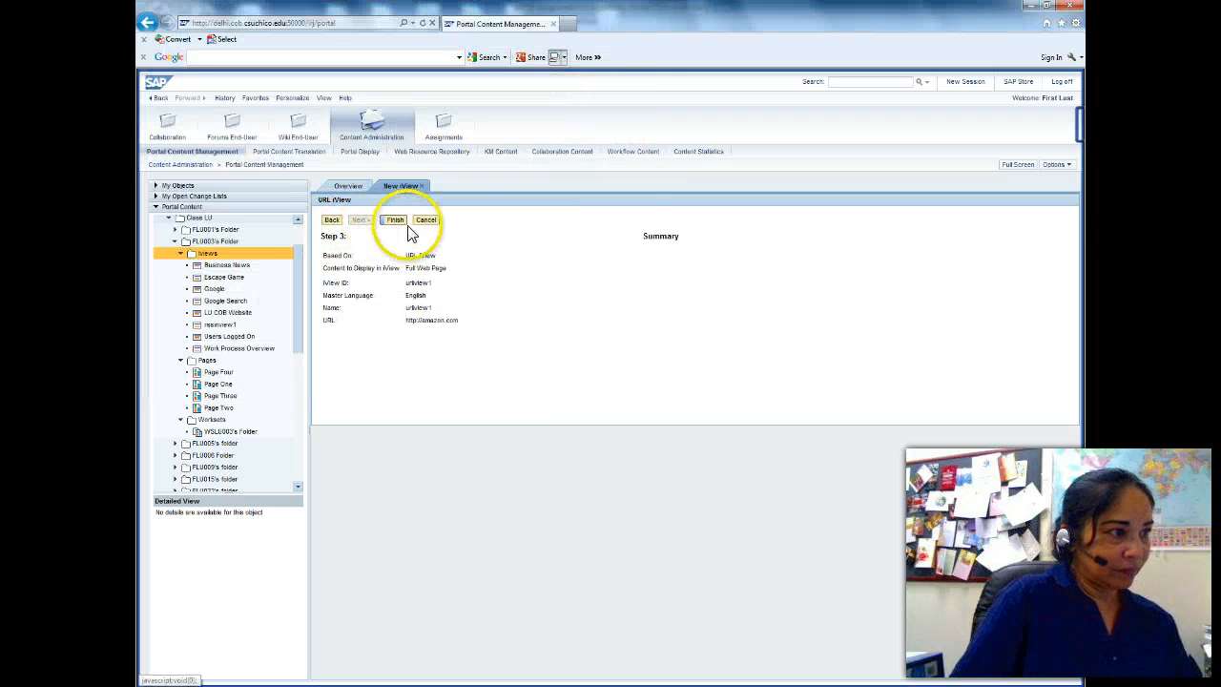
left_click(396, 221)
Open the new urliview1 iView for editing to view its URL and parameter settings, and close it
left_click(321, 254)
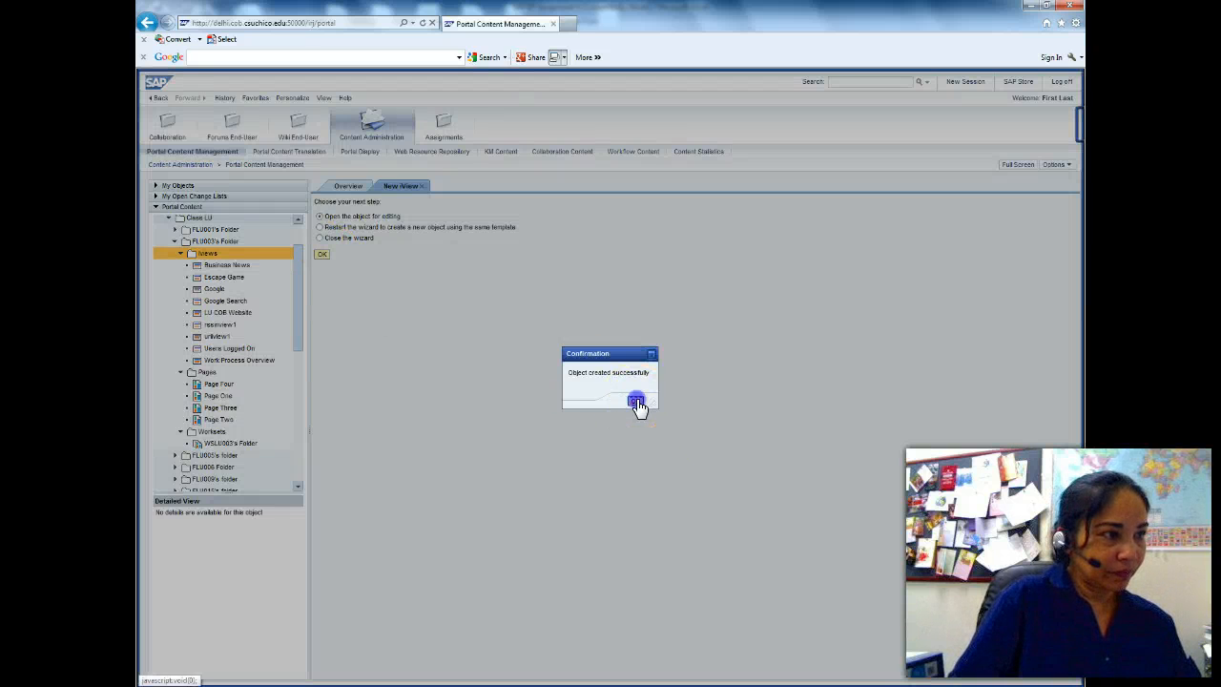
left_click(636, 402)
left_click(321, 253)
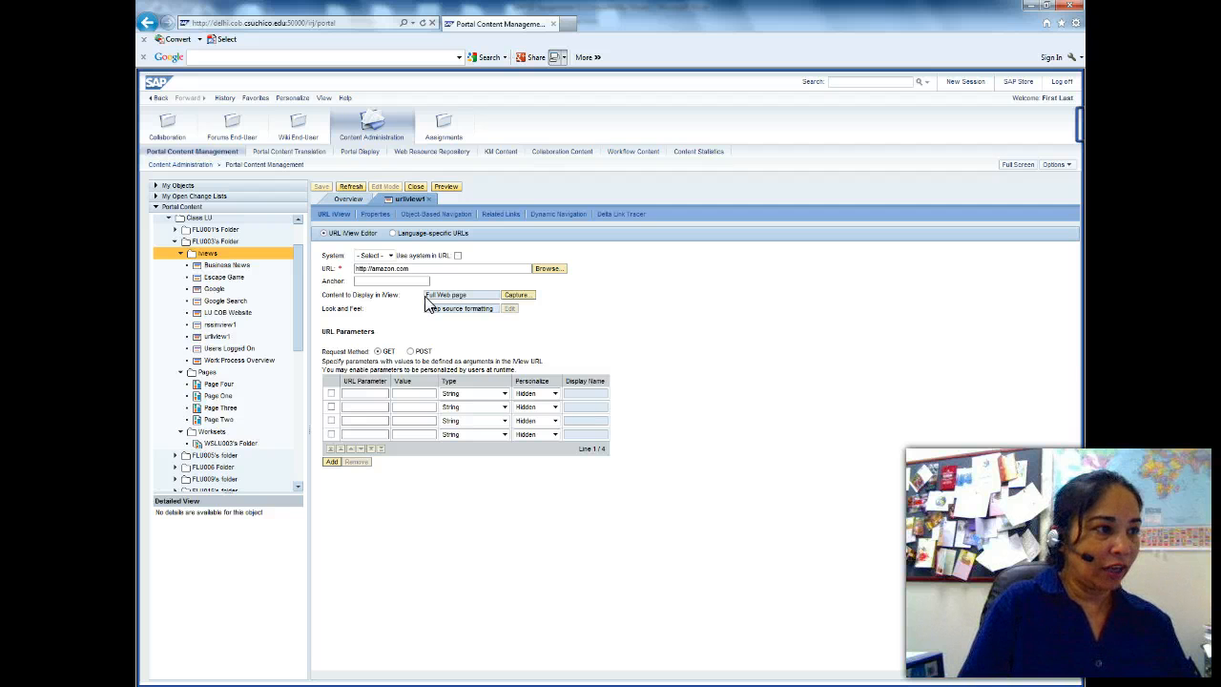
left_click(415, 186)
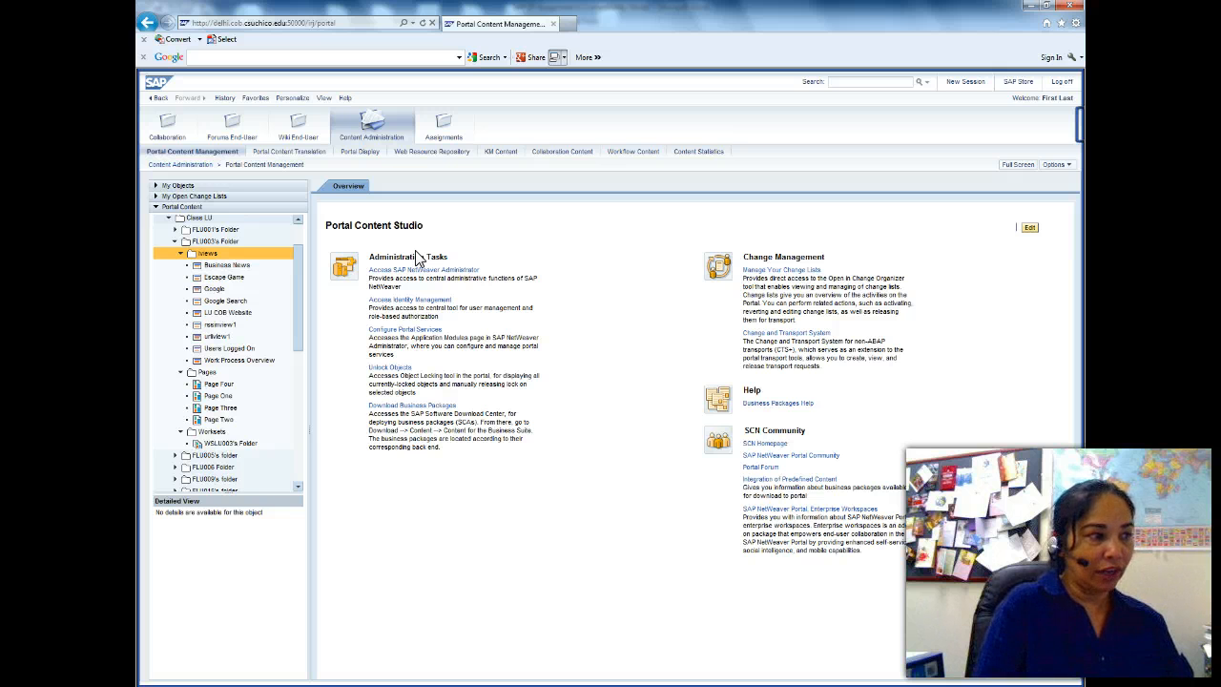
Start a new page named Page Five in the Pages folder, continue to the template choice and refresh the available templates
right_click(203, 378)
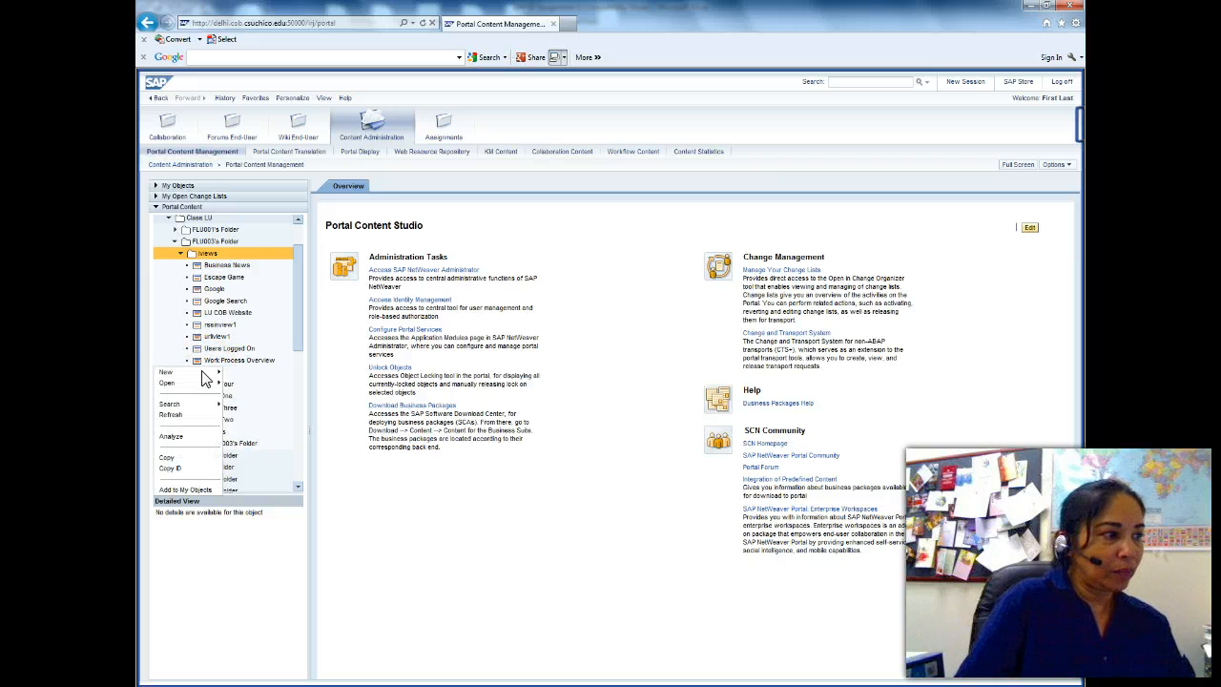
mouse_move(212, 373)
left_click(239, 404)
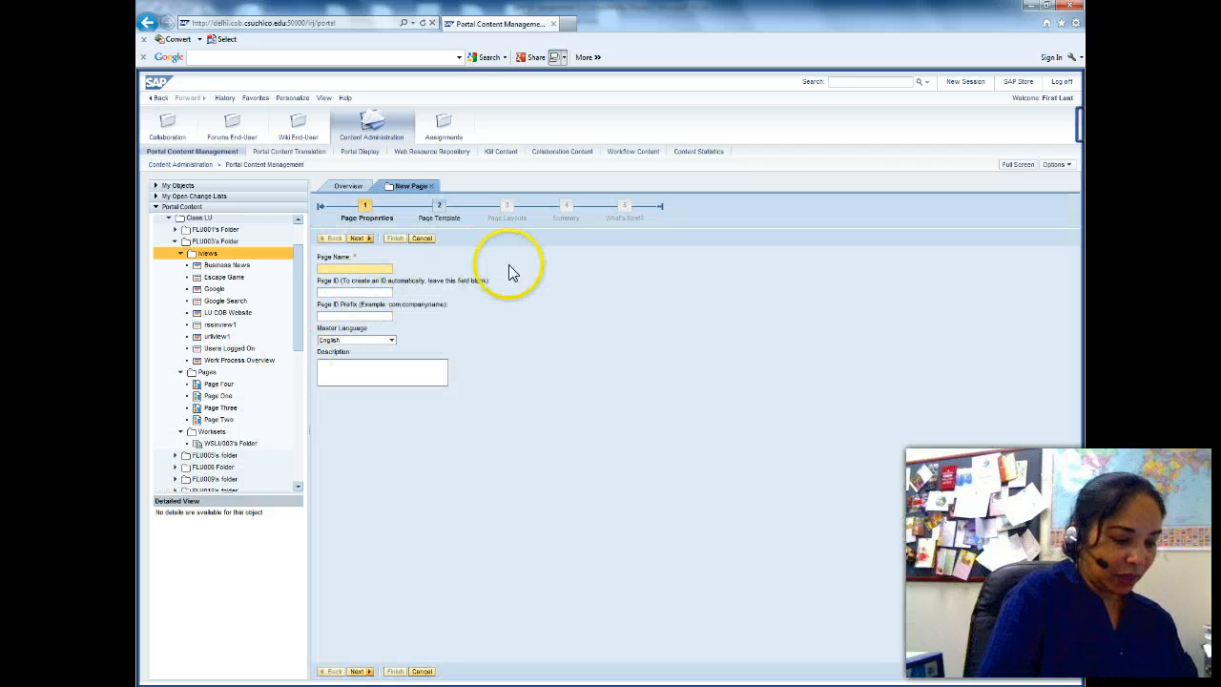
type("Page 5")
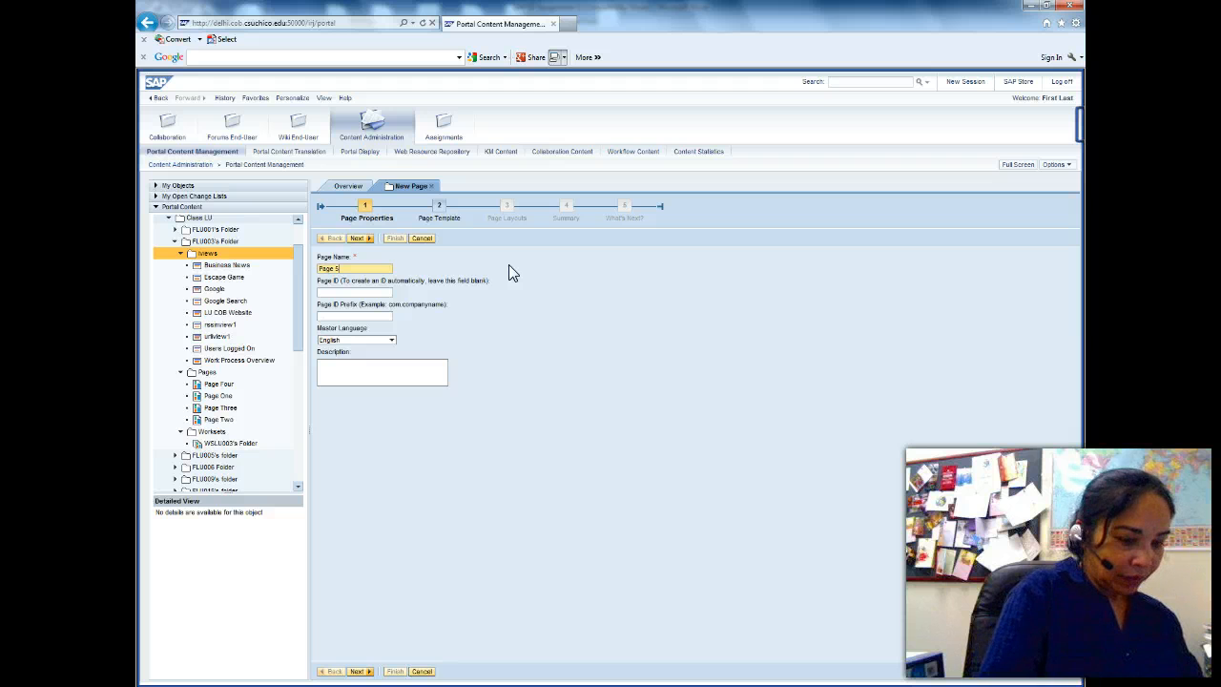
key("BackSpace")
type("Five")
left_click(360, 238)
left_click(349, 294)
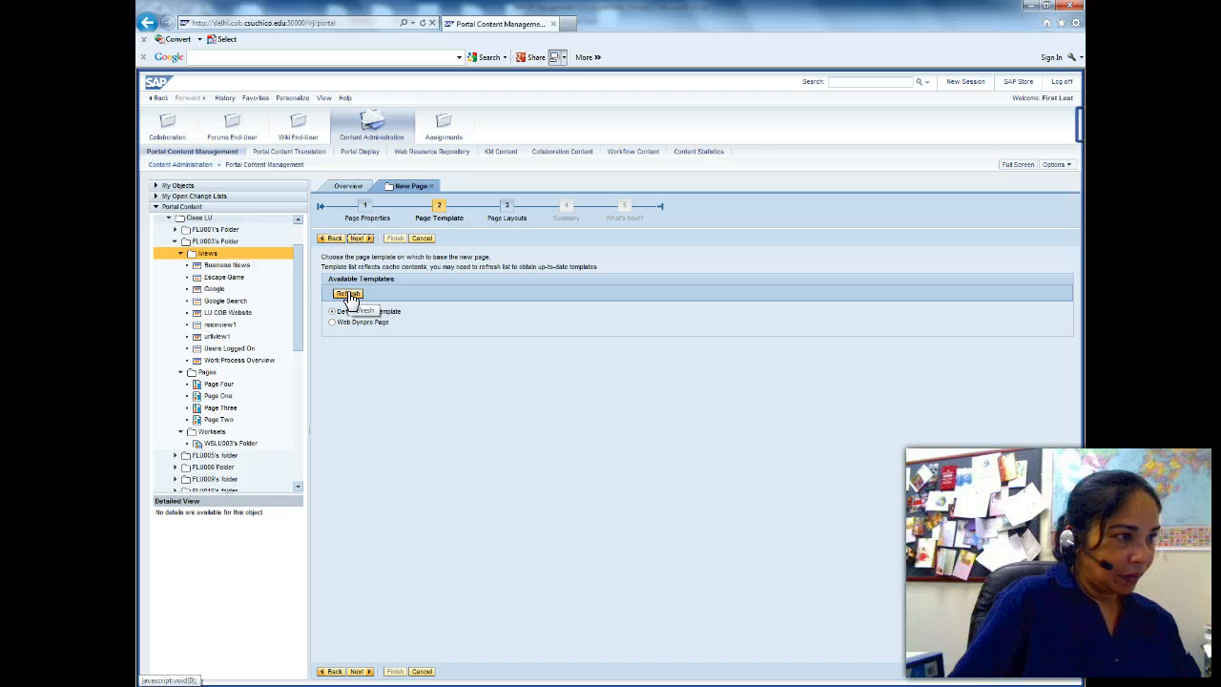
Abandon creating Page Five and start a new page named Page A in the Pages folder instead, based on the Default Page Template
left_click(357, 239)
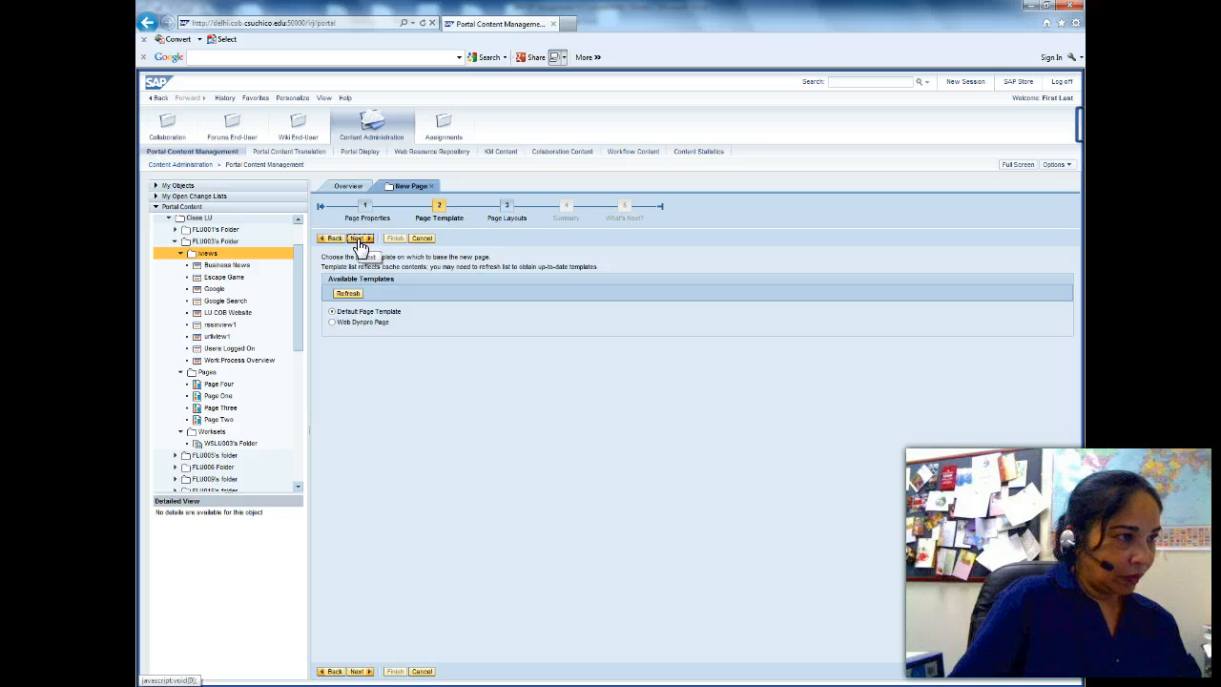
left_click(418, 239)
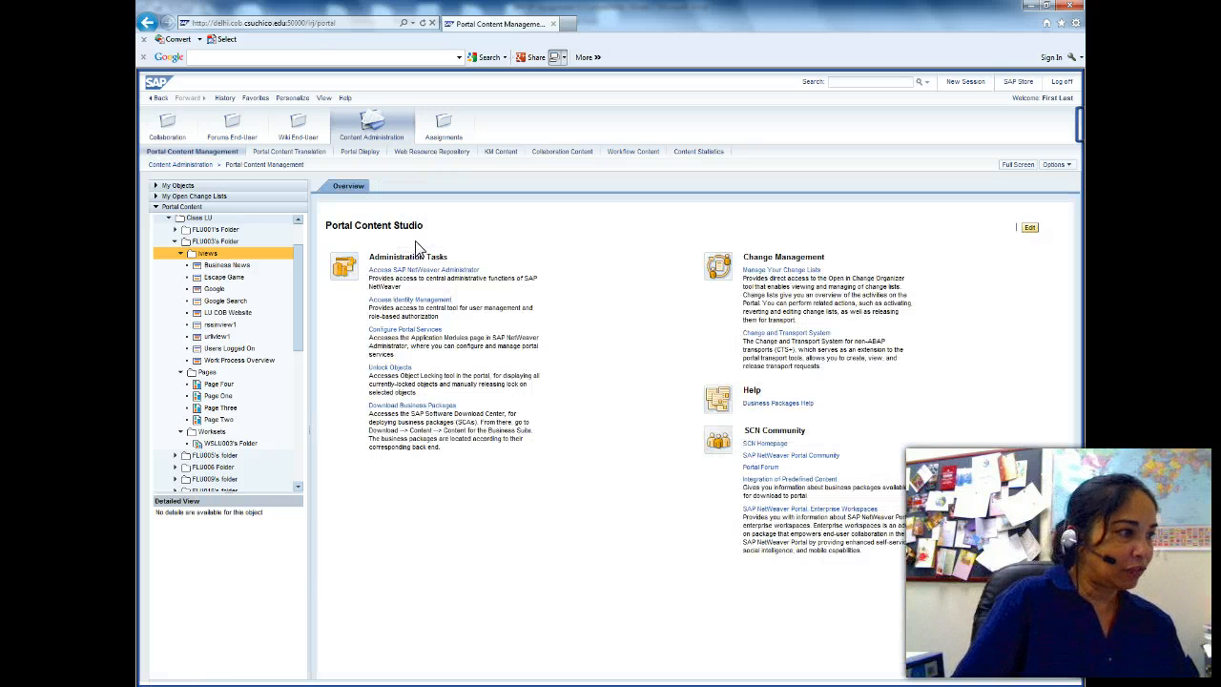
right_click(210, 377)
mouse_move(217, 371)
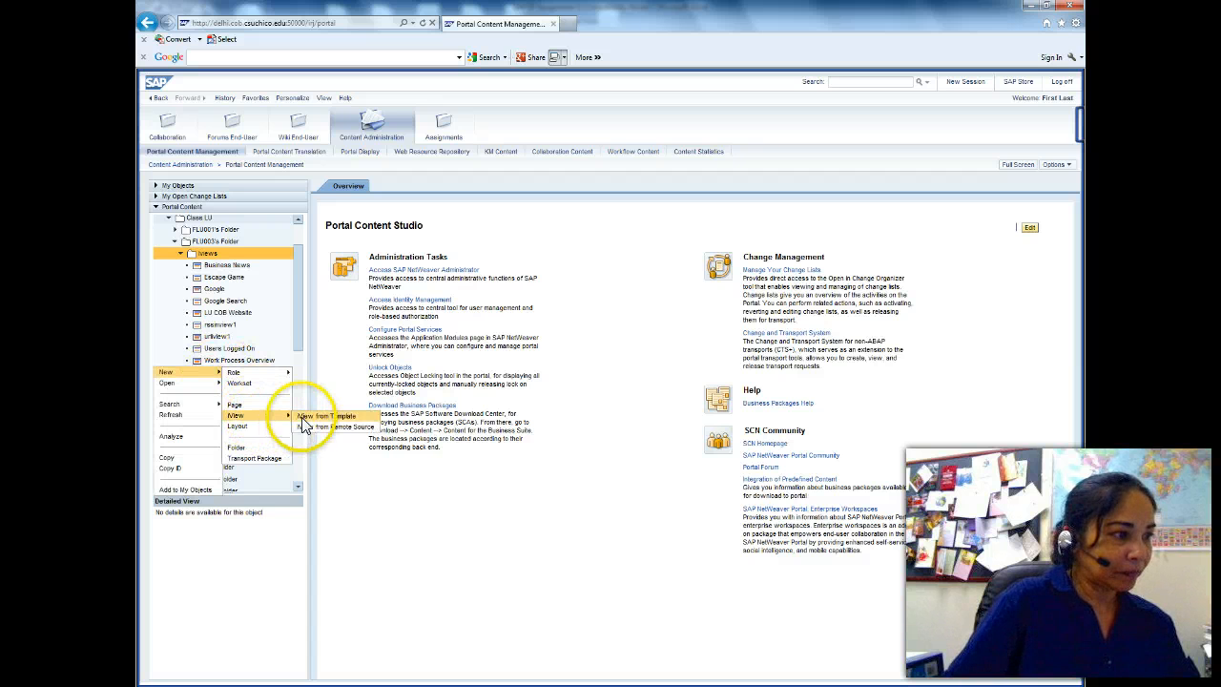
left_click(234, 403)
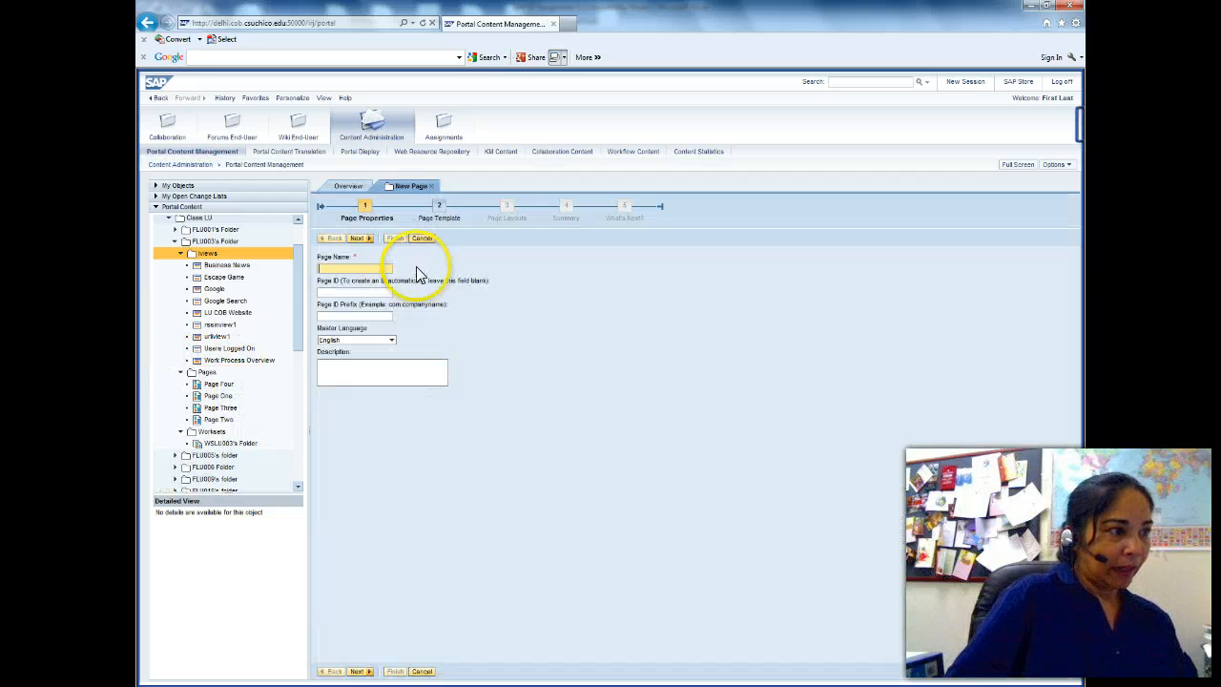
type("Page A")
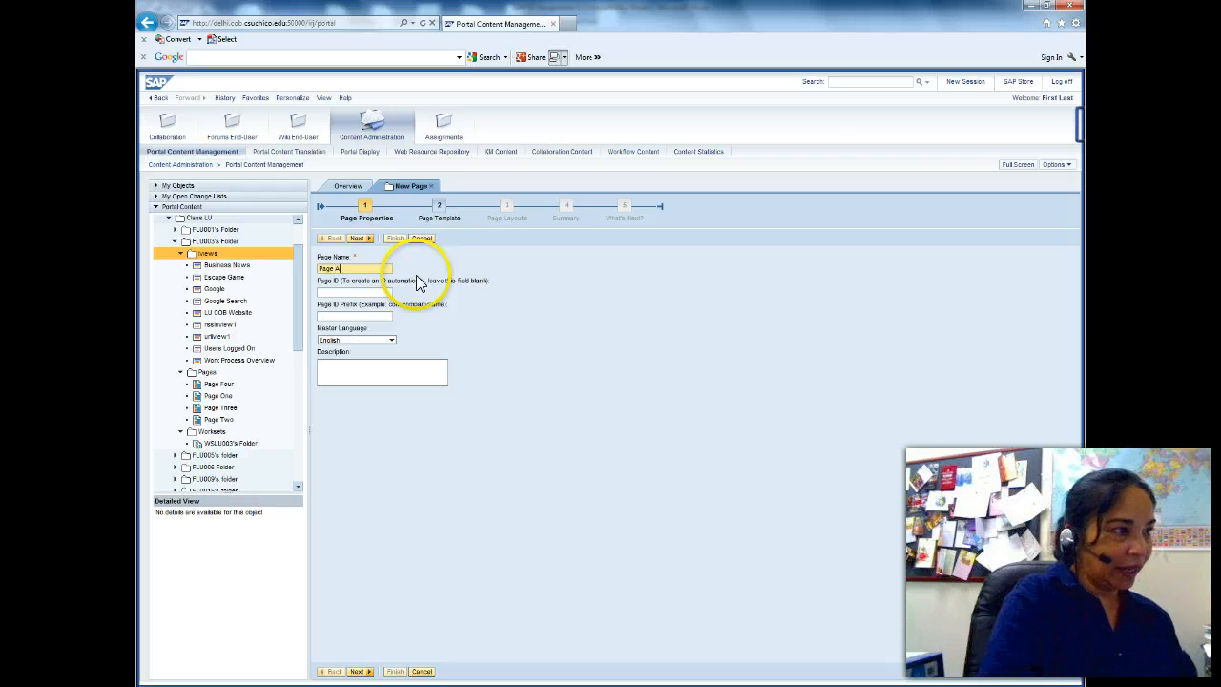
left_click(357, 237)
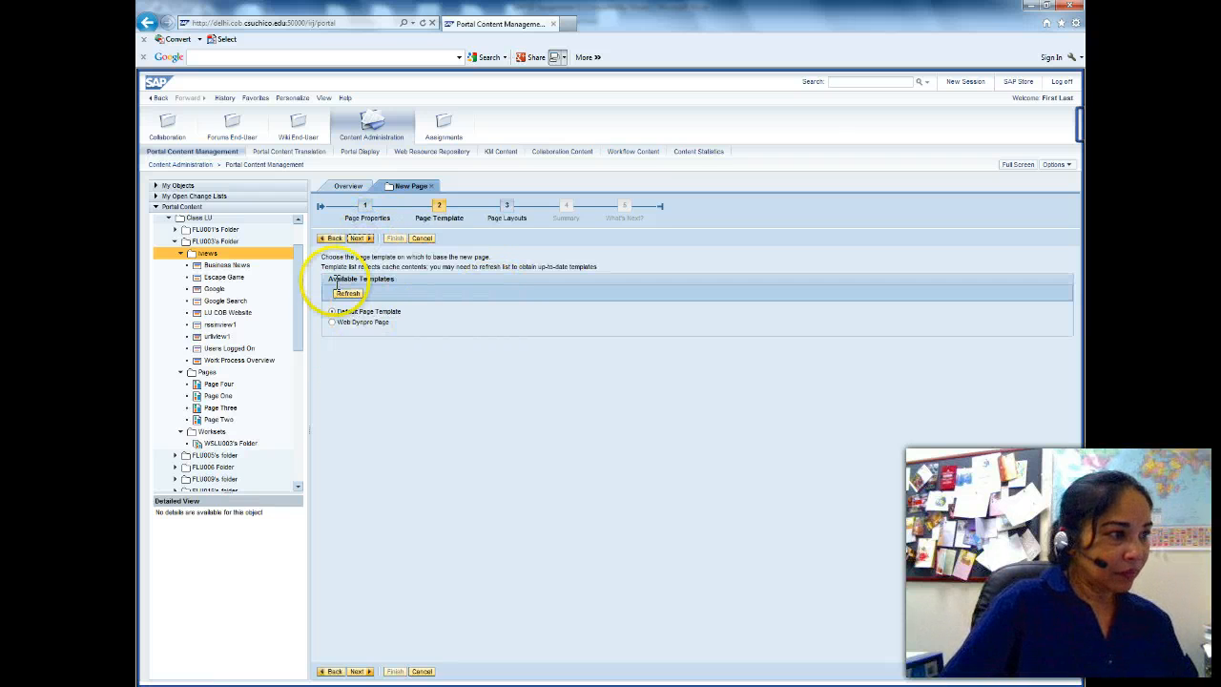
left_click(359, 239)
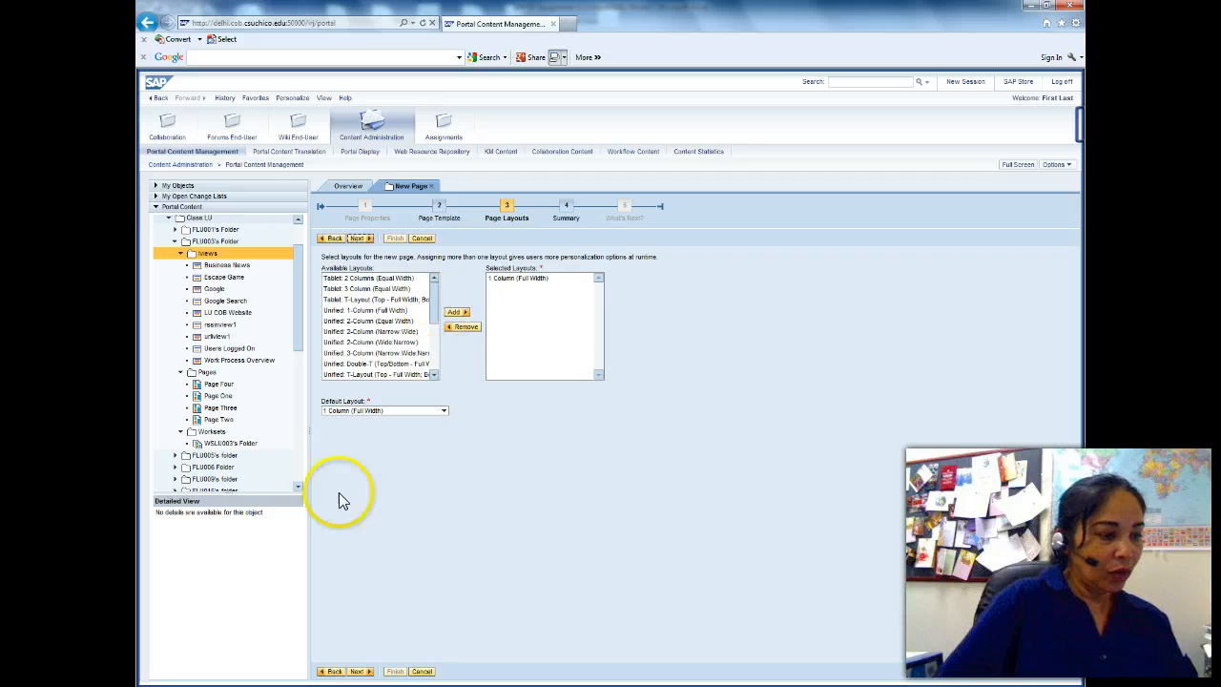
Check the required compound page arrangement in the Word assignment, and return to the portal to look through the layouts available for Page A
left_click(325, 686)
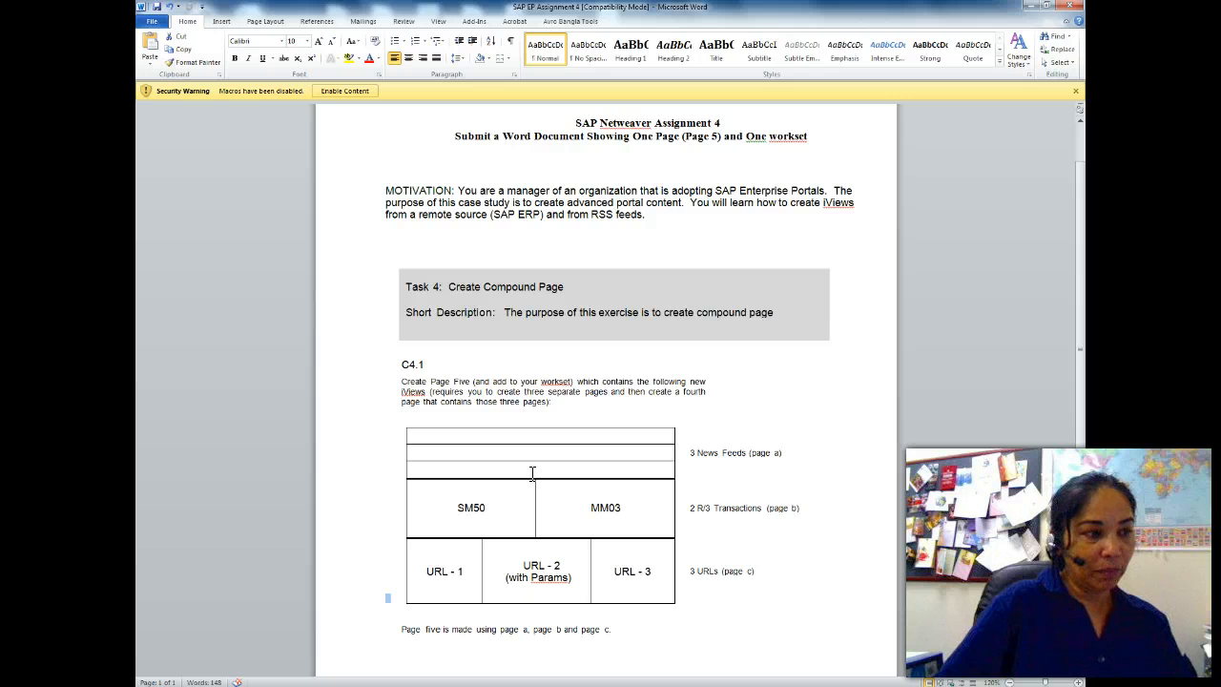
key("alt+Tab")
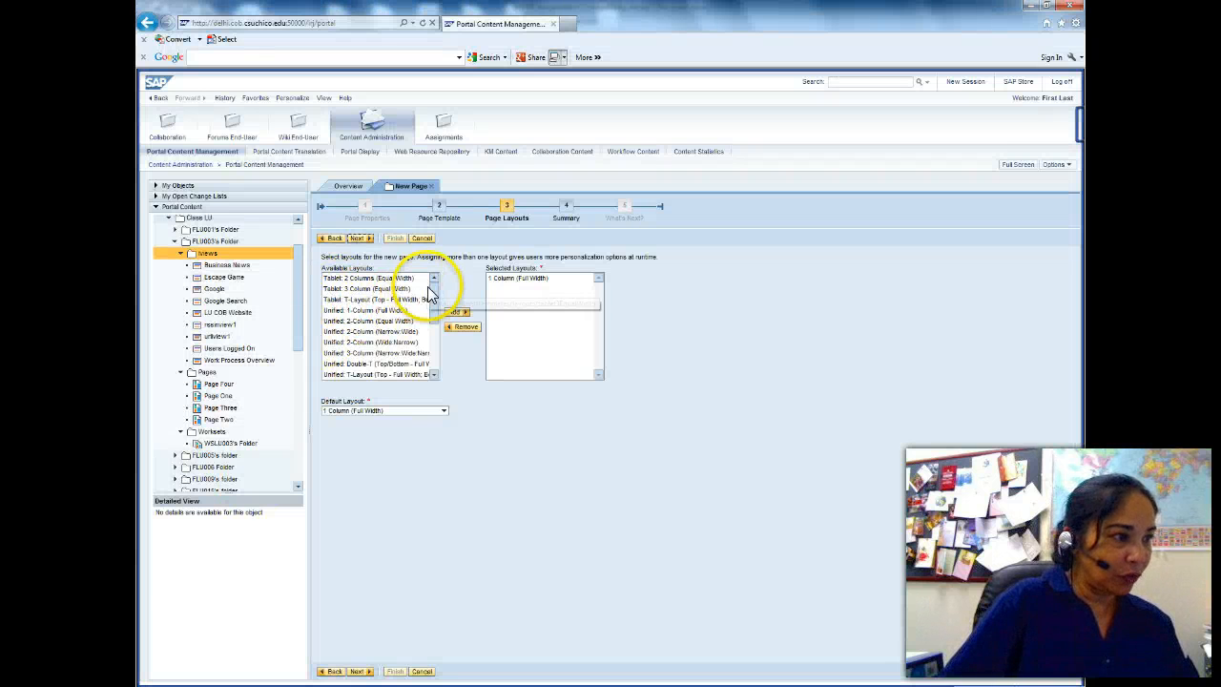
mouse_move(431, 292)
left_mouse_down()
mouse_move(430, 349)
mouse_move(431, 273)
left_mouse_up()
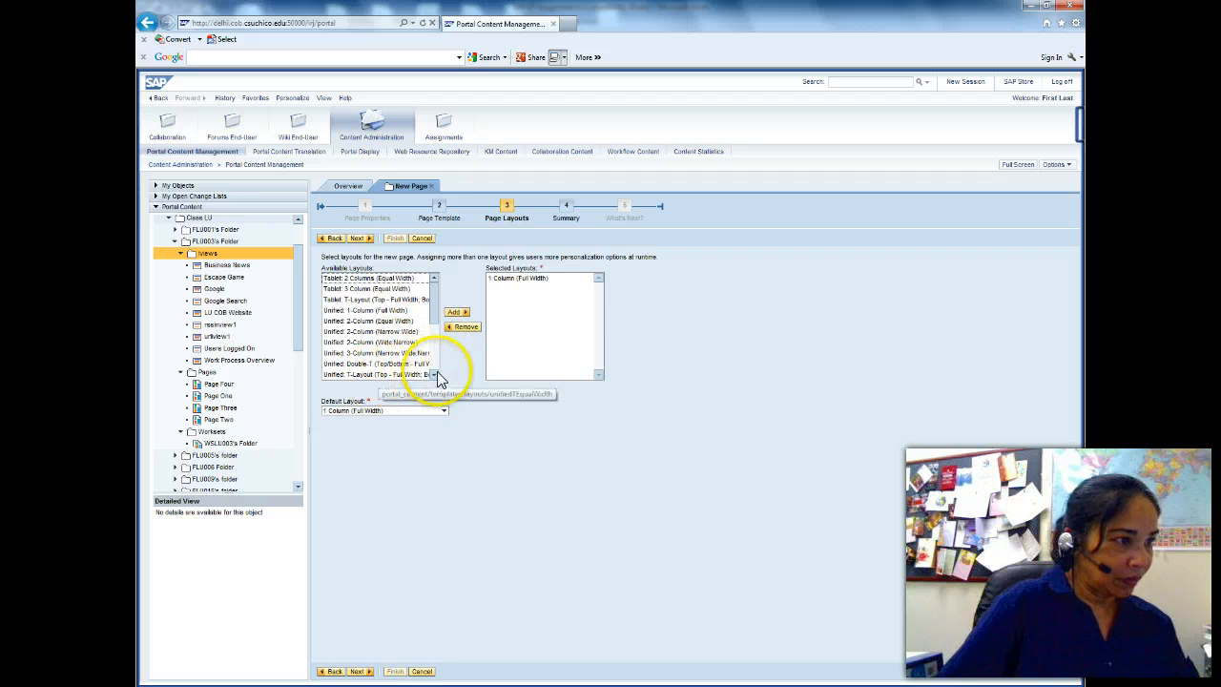
mouse_move(430, 306)
left_mouse_down()
mouse_move(435, 322)
mouse_move(441, 307)
left_mouse_up()
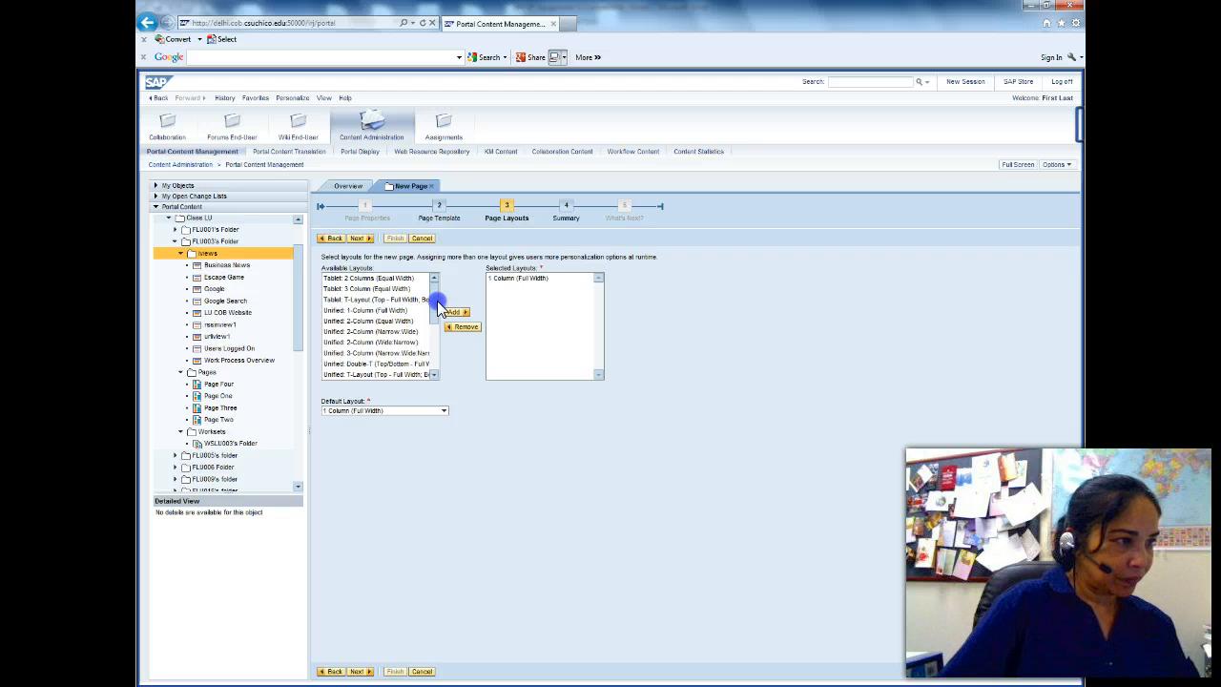
left_click_drag(441, 307, 431, 370)
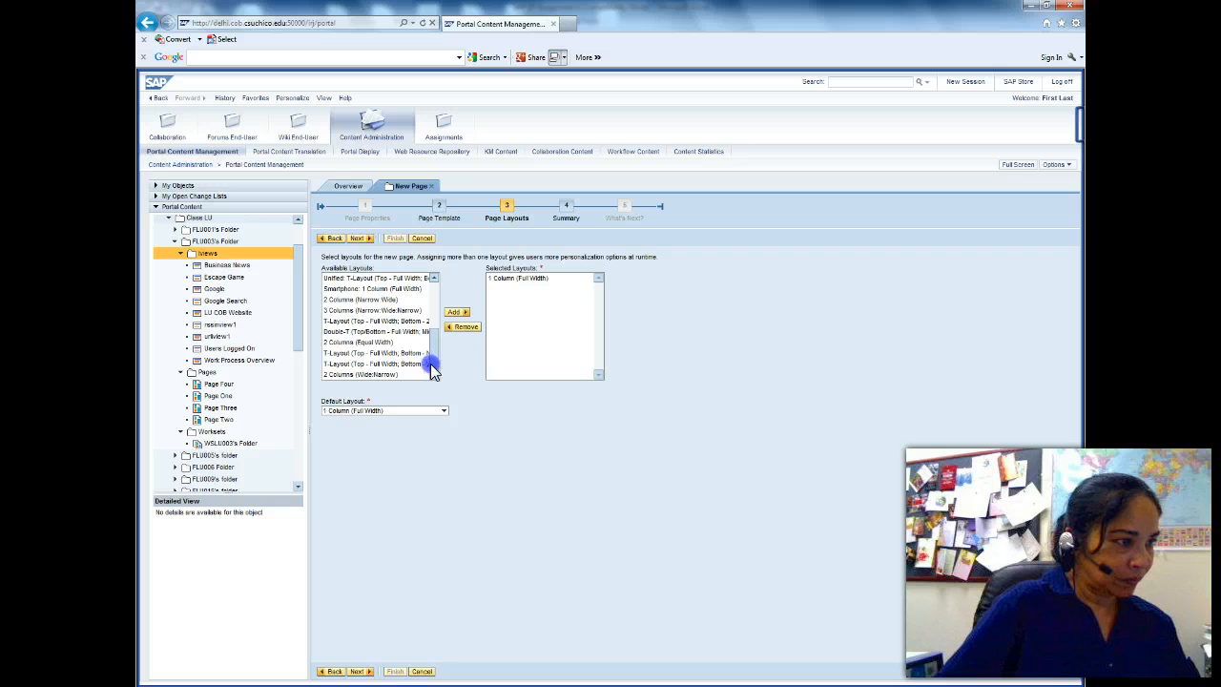
left_click(433, 375)
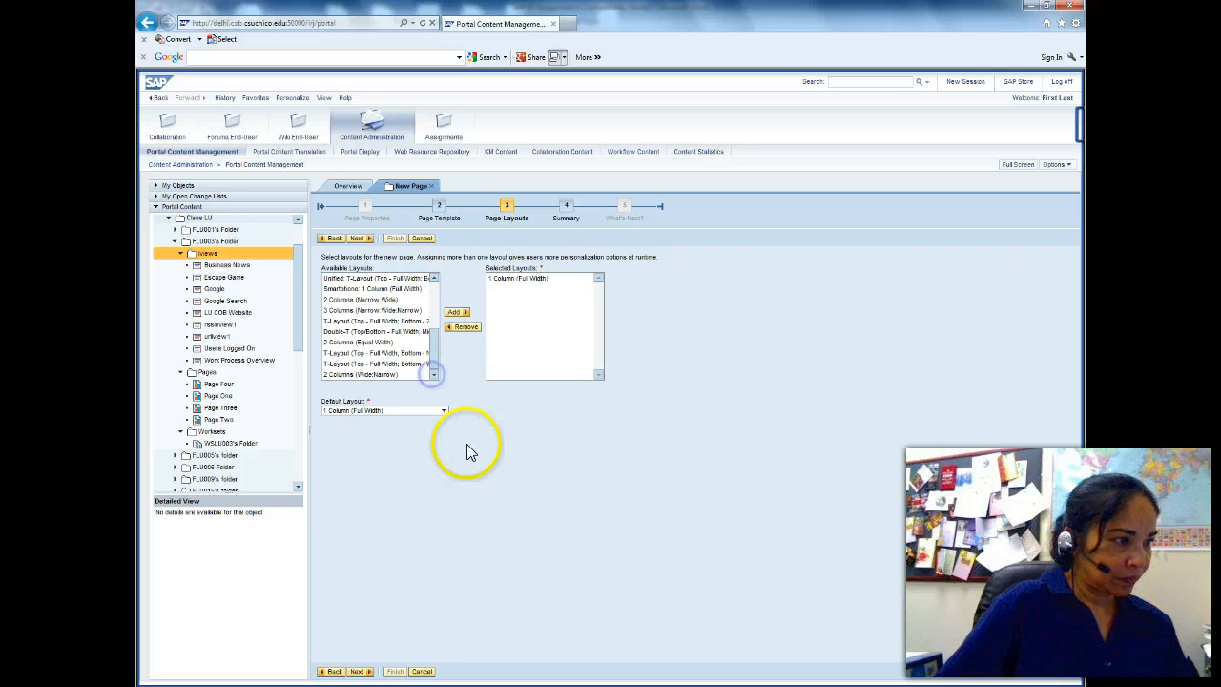
left_click(444, 414)
left_click(445, 416)
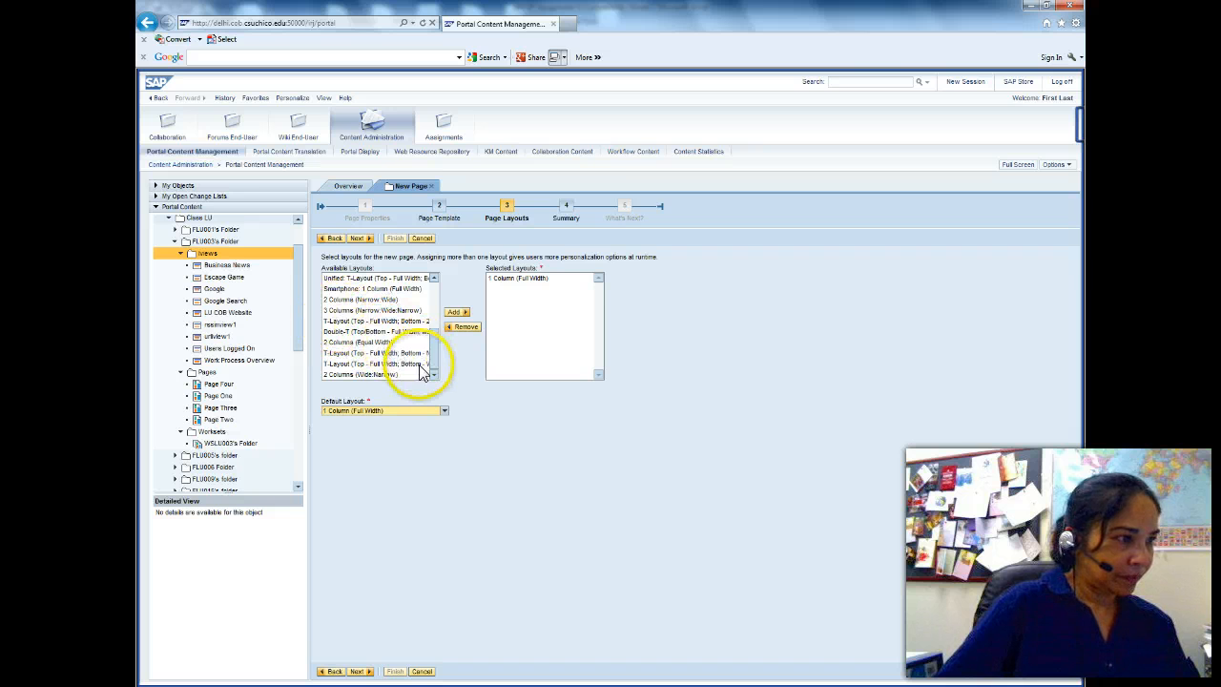
Replace the 1 Column (Full Width) layout with Unified: 3-Column (Narrow:Wide:Narrow) and finish creating Page A
left_click_drag(432, 353, 437, 327)
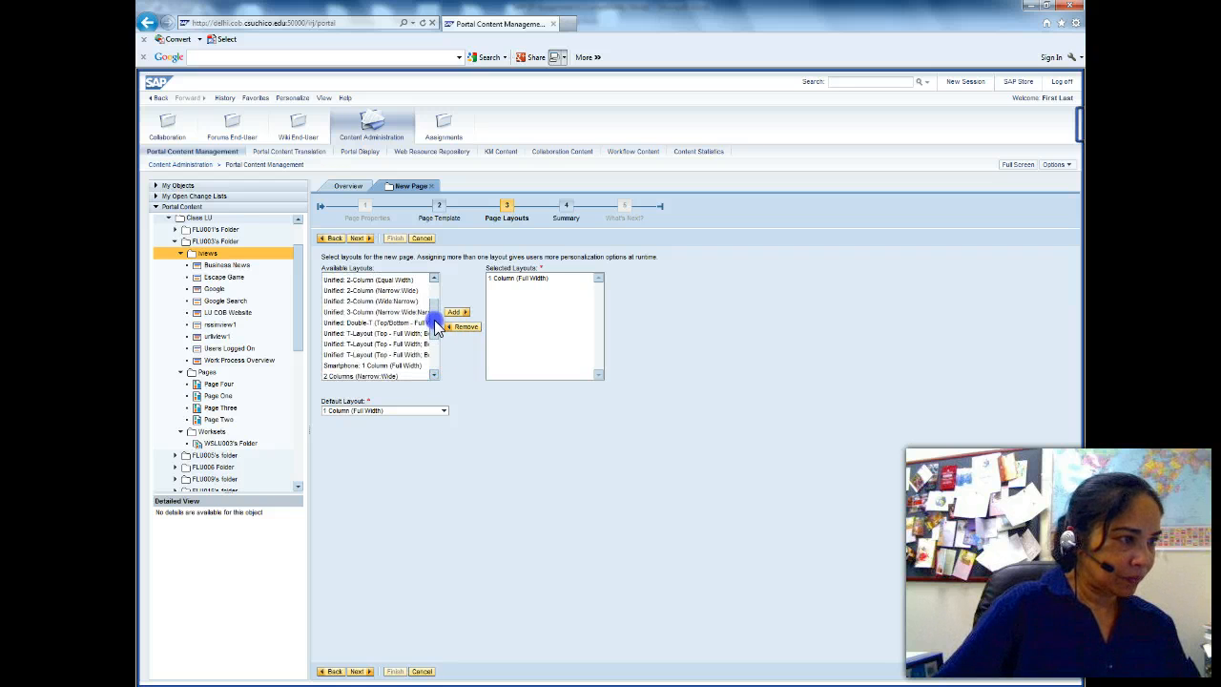
left_click(362, 312)
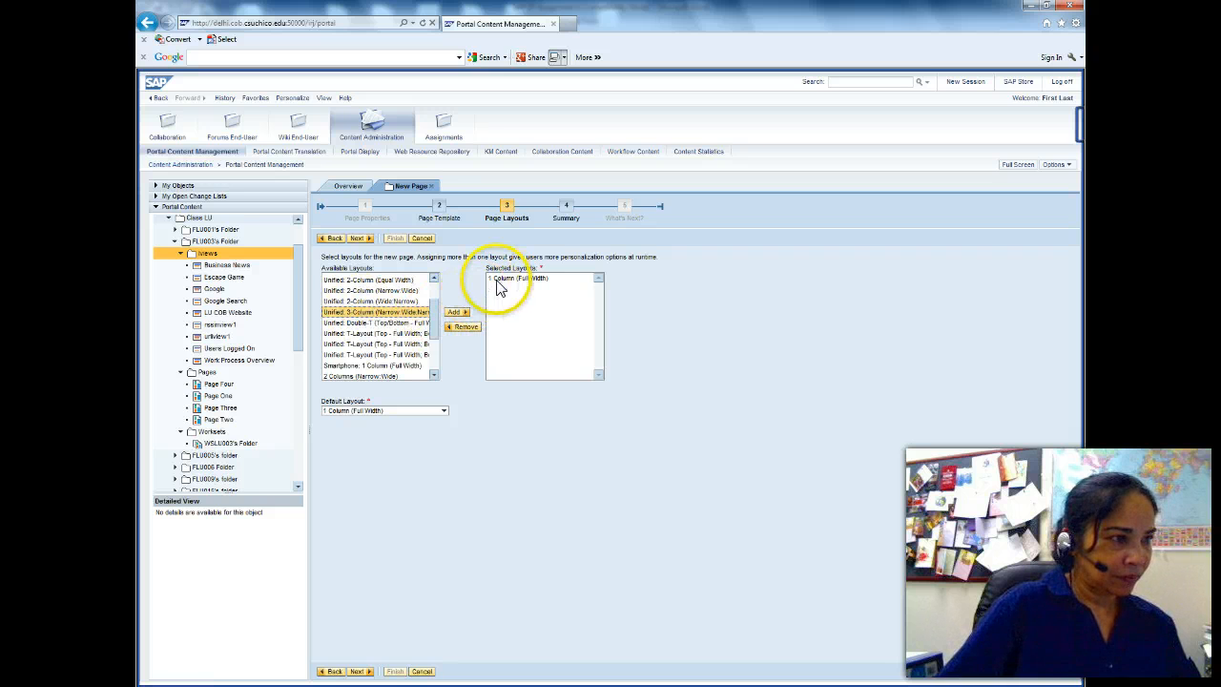
left_click(455, 312)
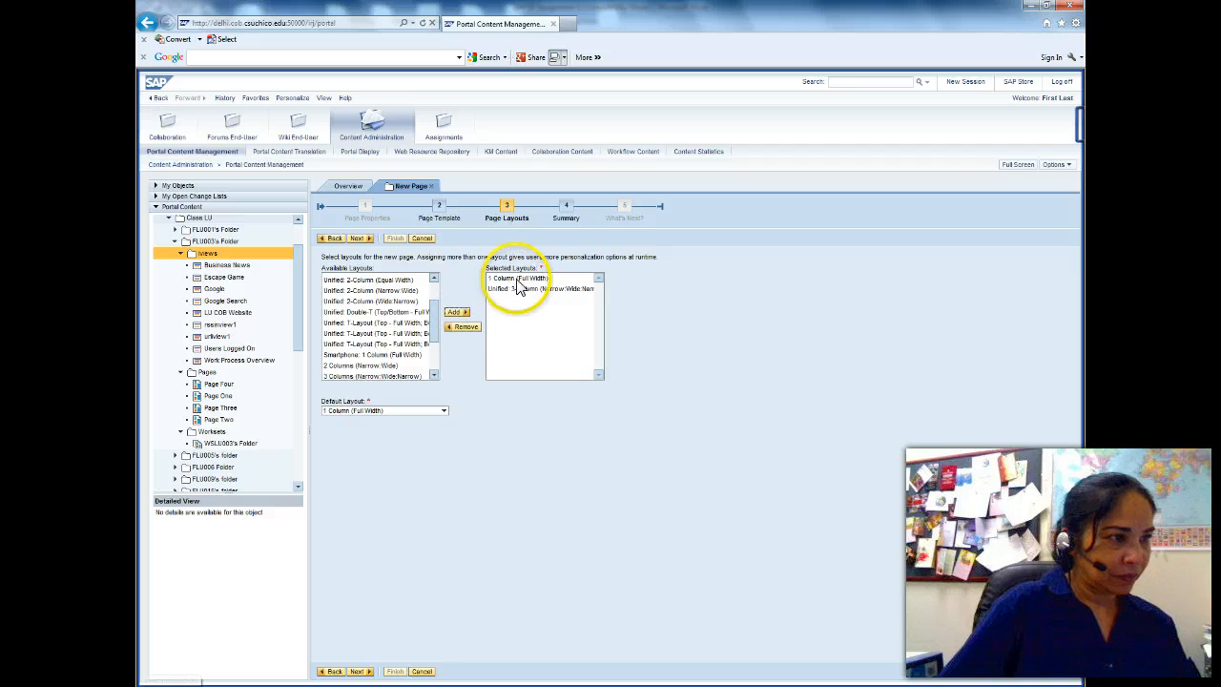
left_click(460, 326)
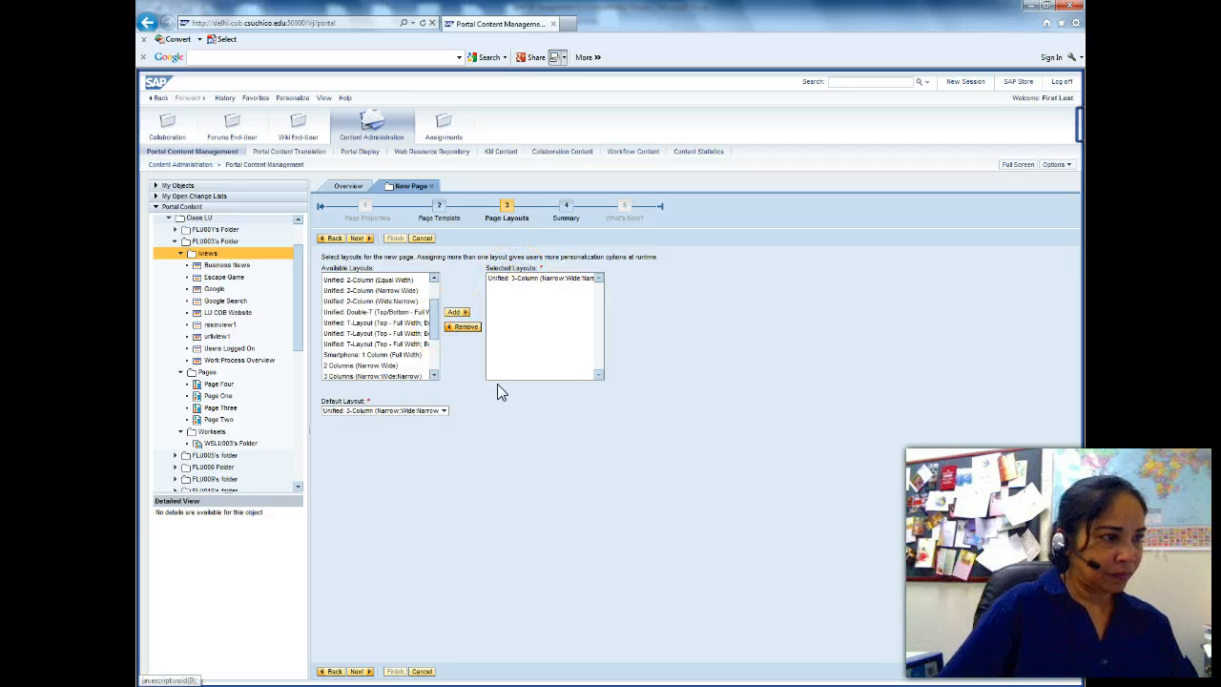
left_click(362, 241)
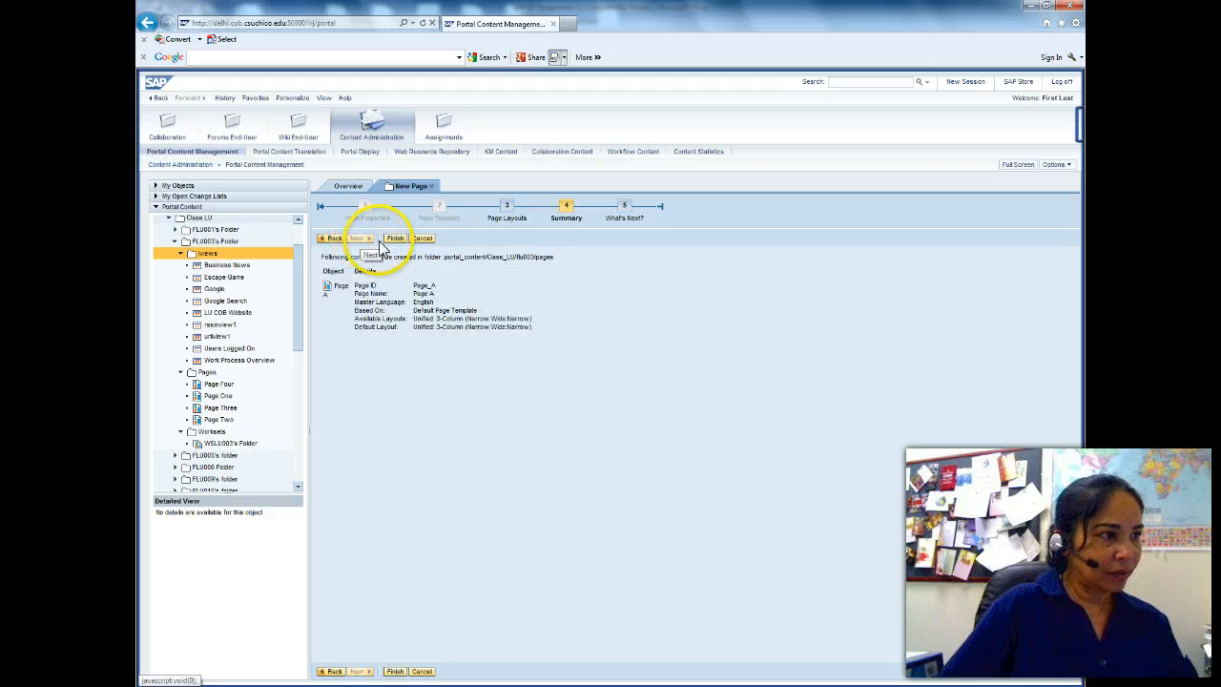
left_click(394, 238)
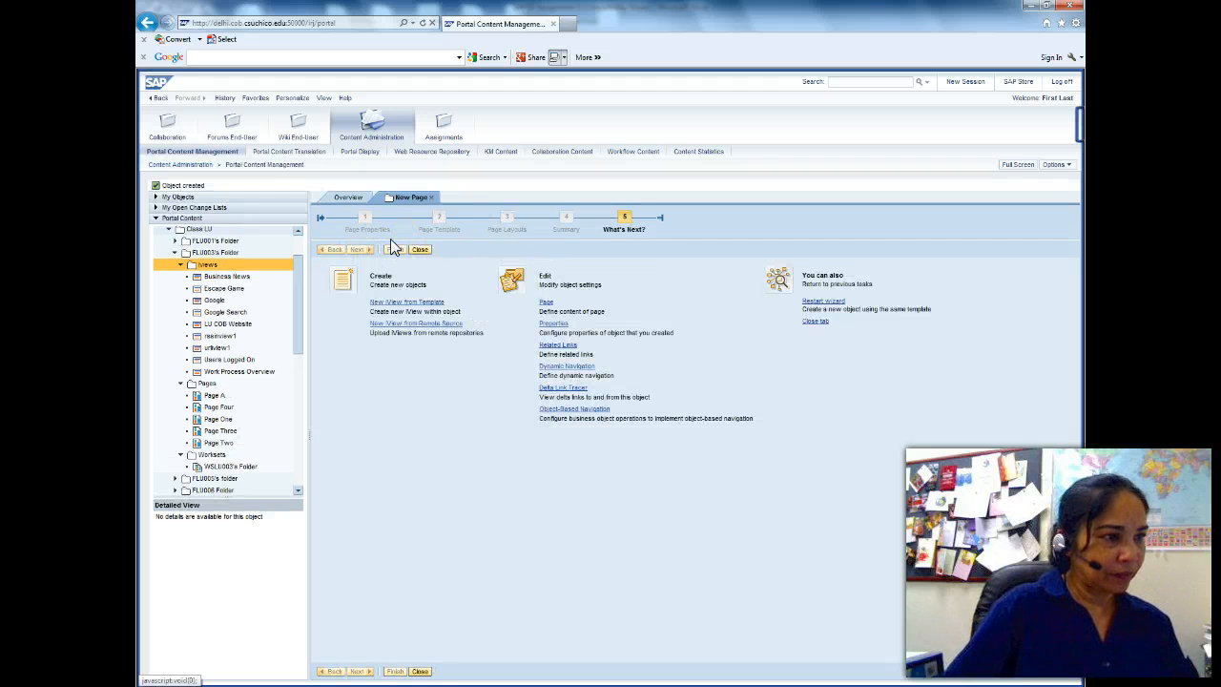
Open Page A's content for editing and change its current layout to 1 Column (Full Width)
left_click(545, 302)
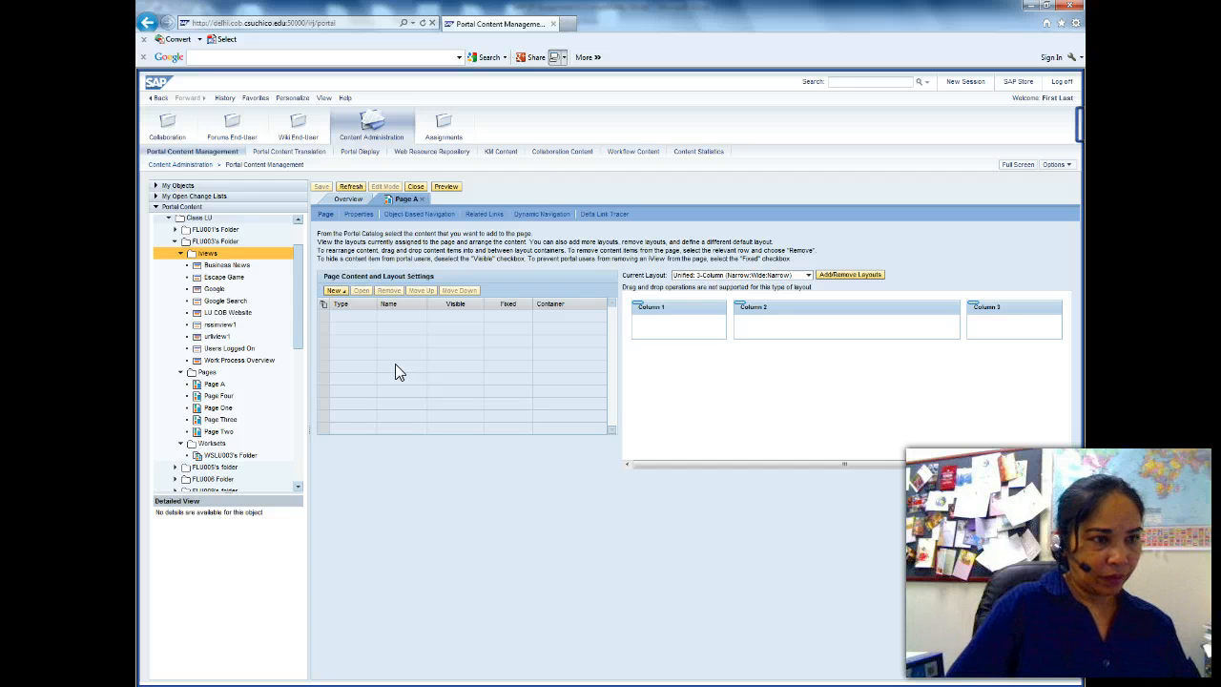
left_click(640, 372)
left_click_drag(982, 312, 797, 367)
left_click(362, 685)
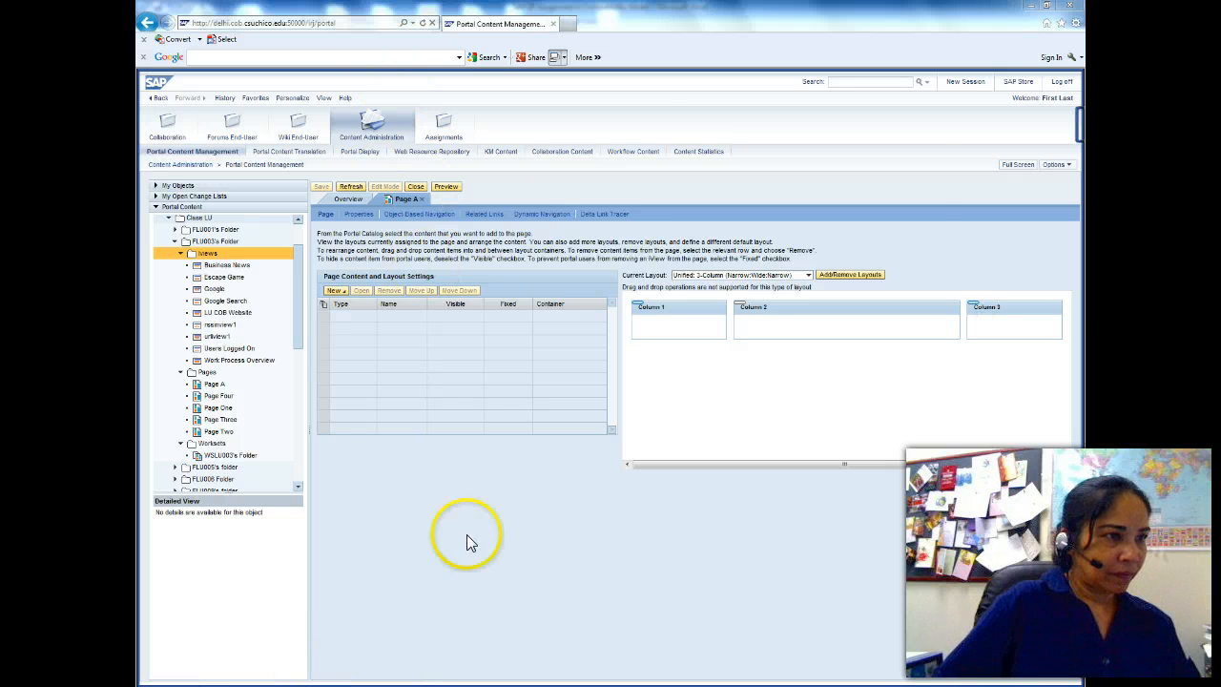
left_click(790, 189)
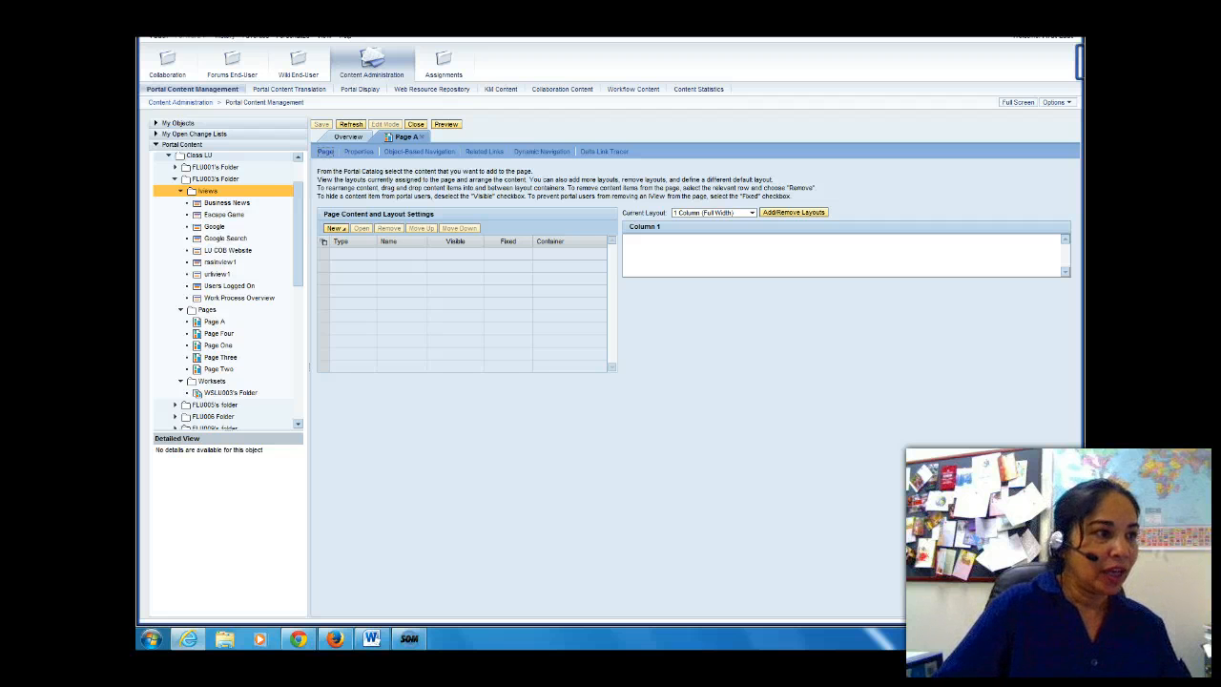
Add the RSS iView from the iViews folder to Page A as a delta link, and close the page with its changes saved
left_click(220, 263)
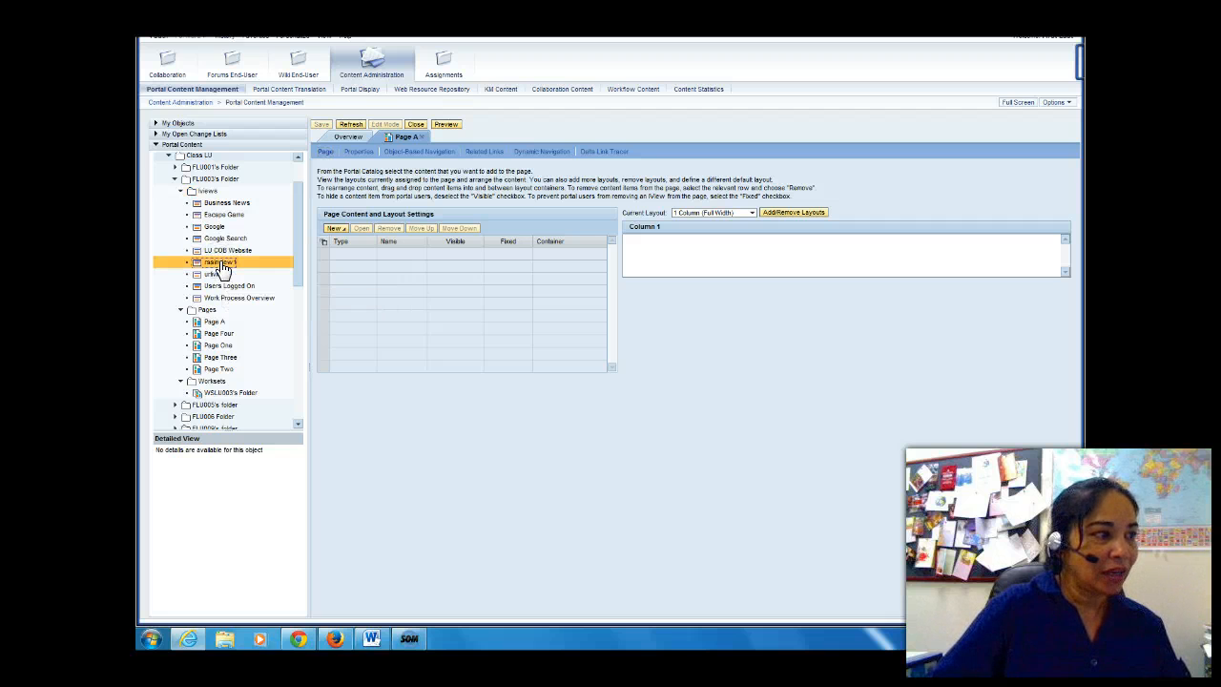
right_click(221, 265)
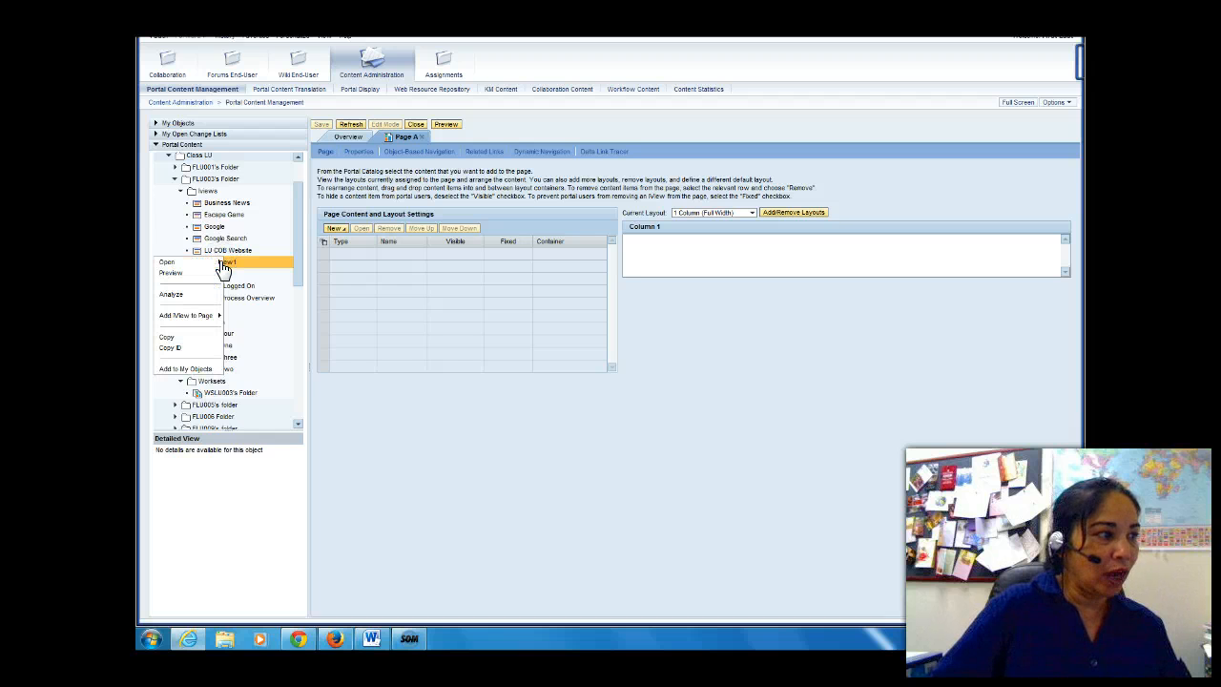
mouse_move(208, 316)
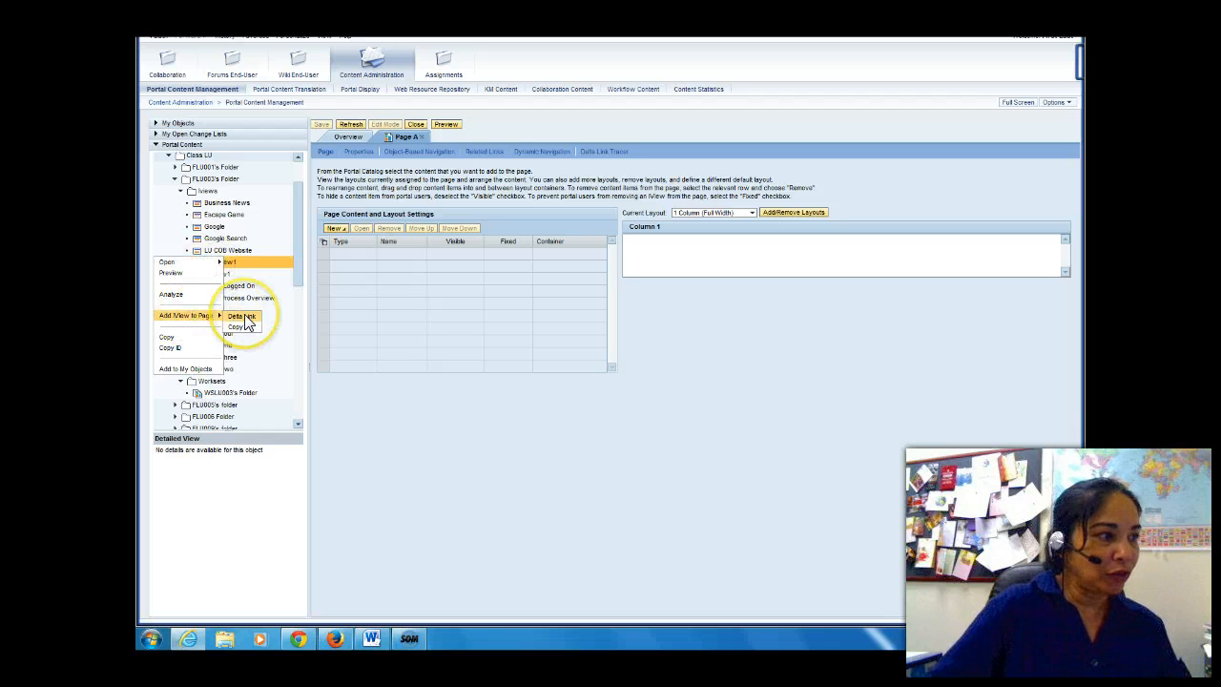
left_click(245, 319)
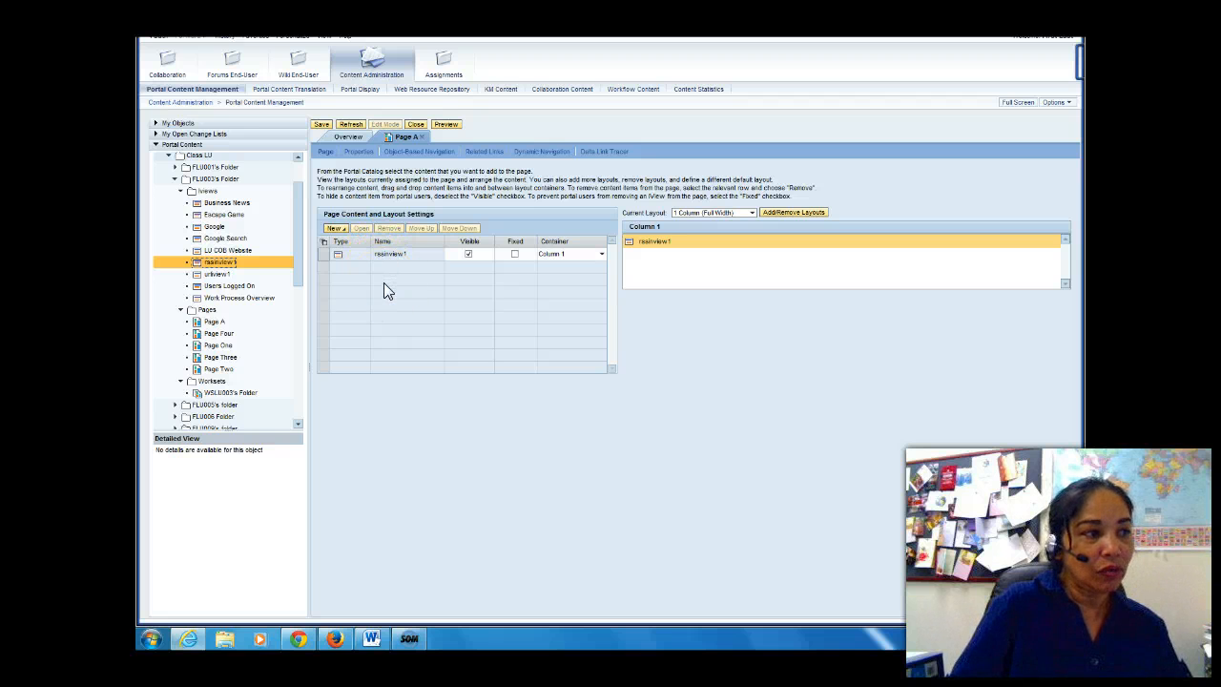
left_click(415, 125)
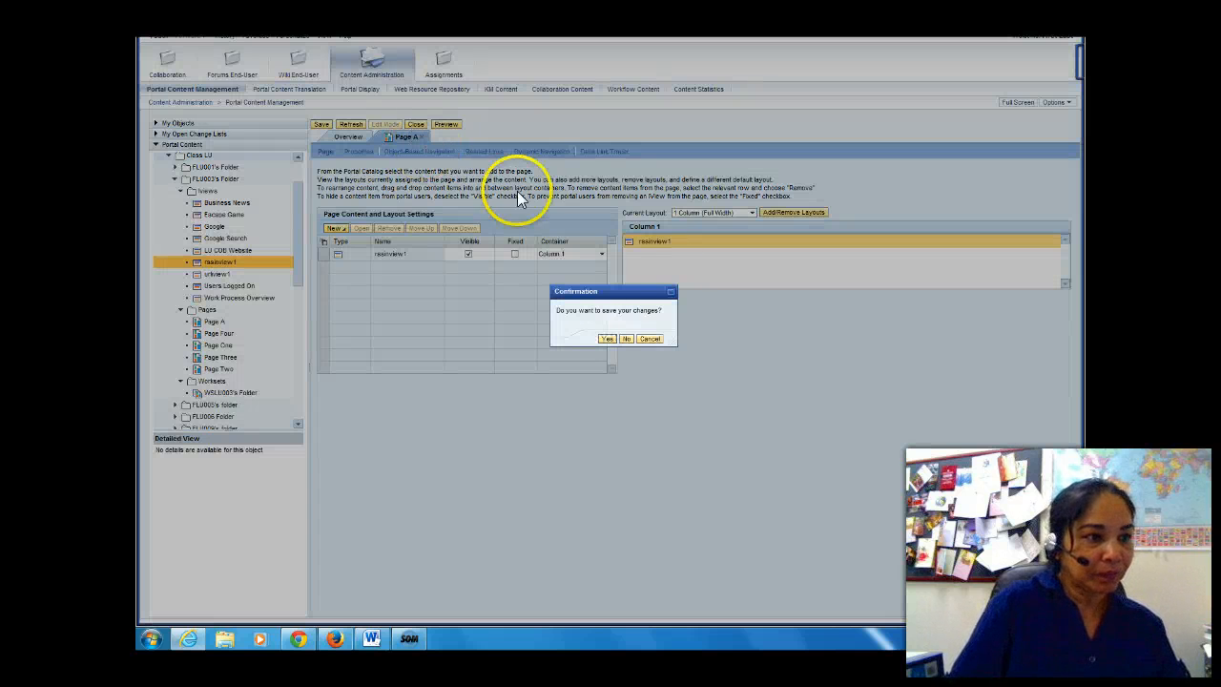
left_click(604, 339)
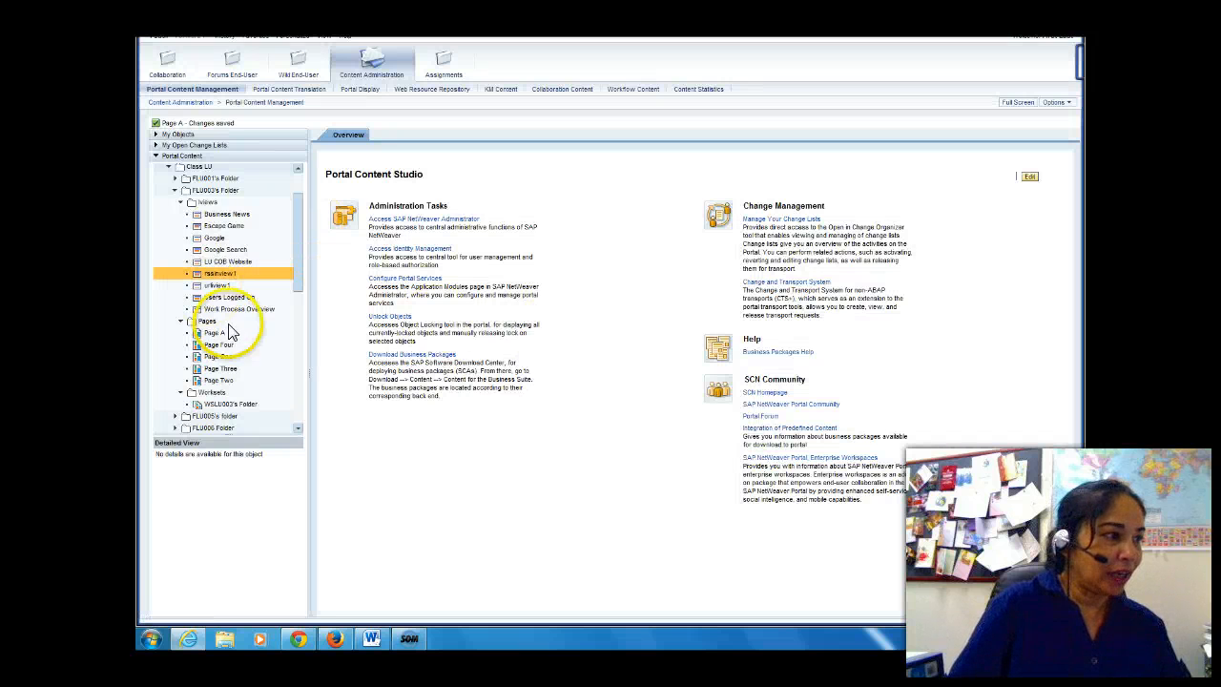
Start a new page named Page B in the Pages folder of FLU003's Folder, based on the Default Page Template
left_click(211, 322)
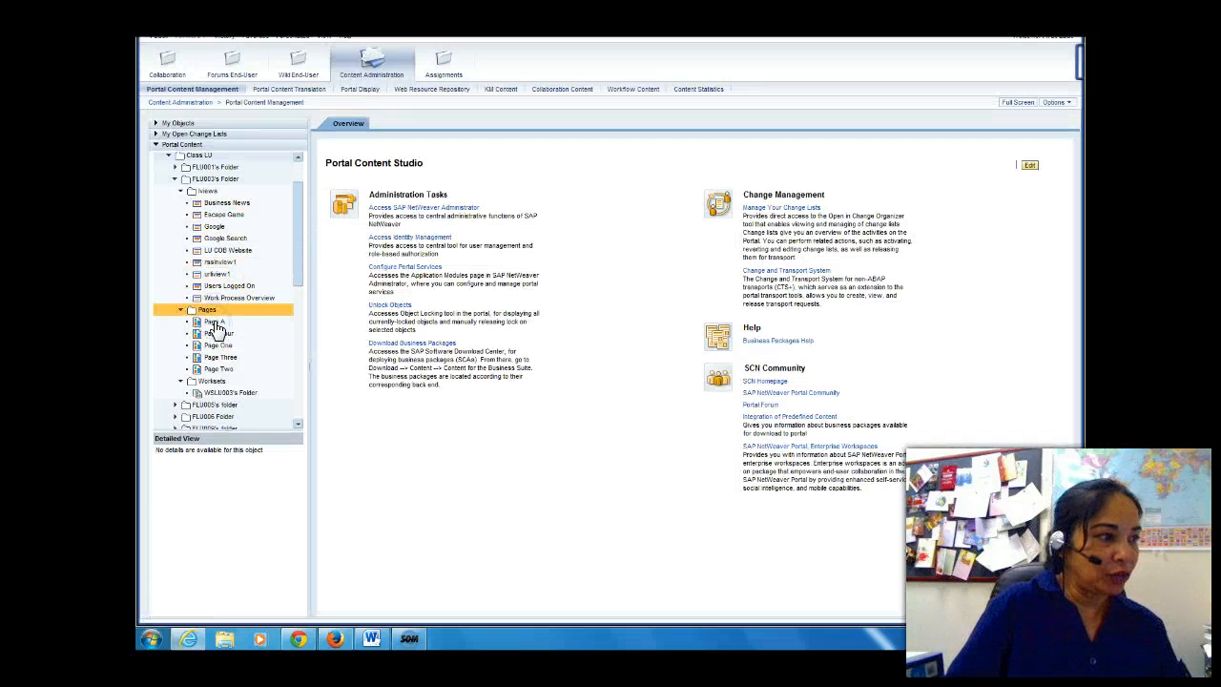
right_click(217, 312)
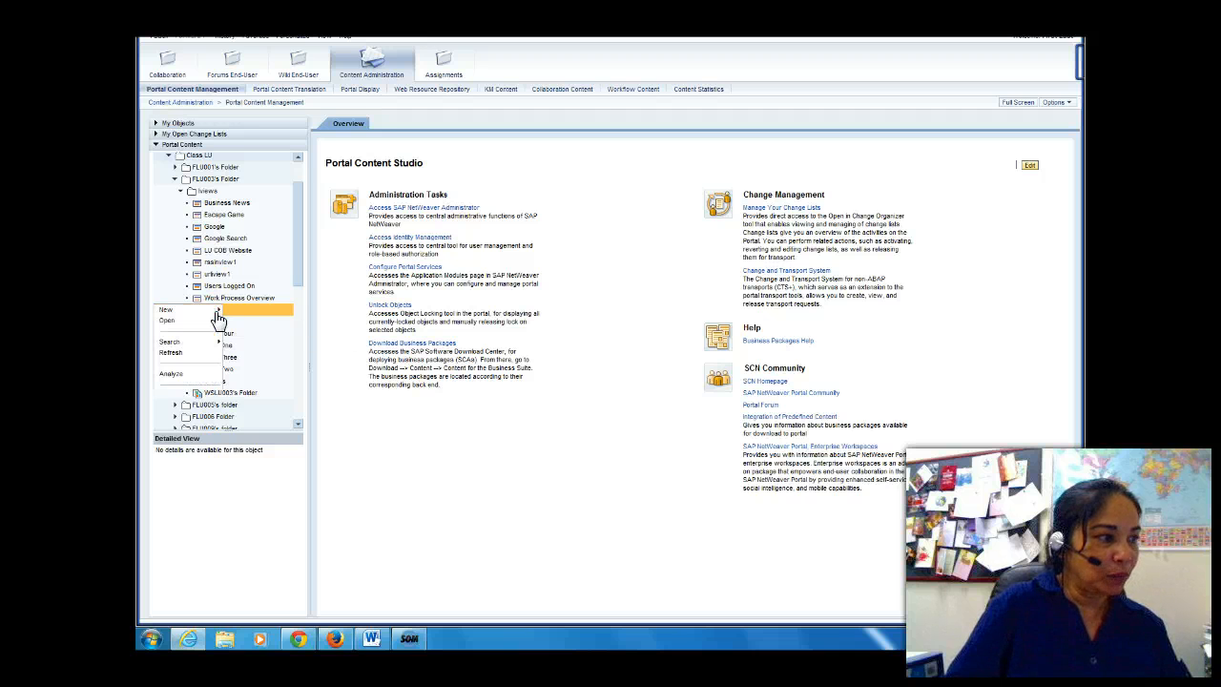
left_click(218, 312)
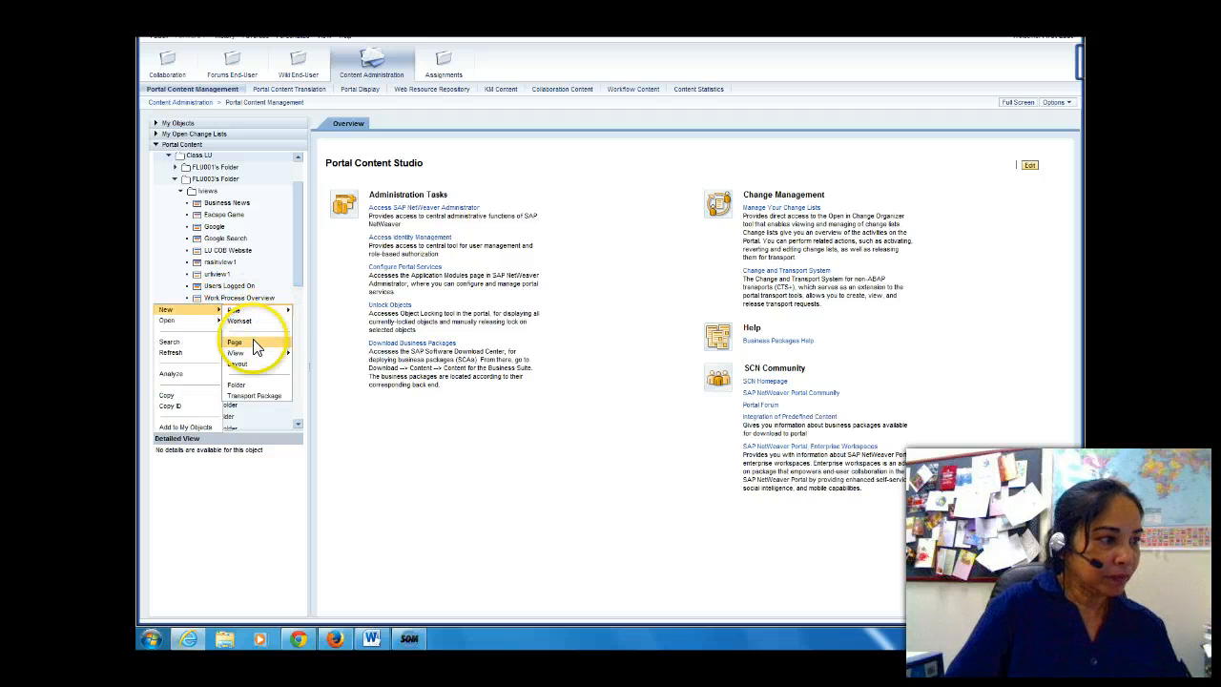
left_click(254, 342)
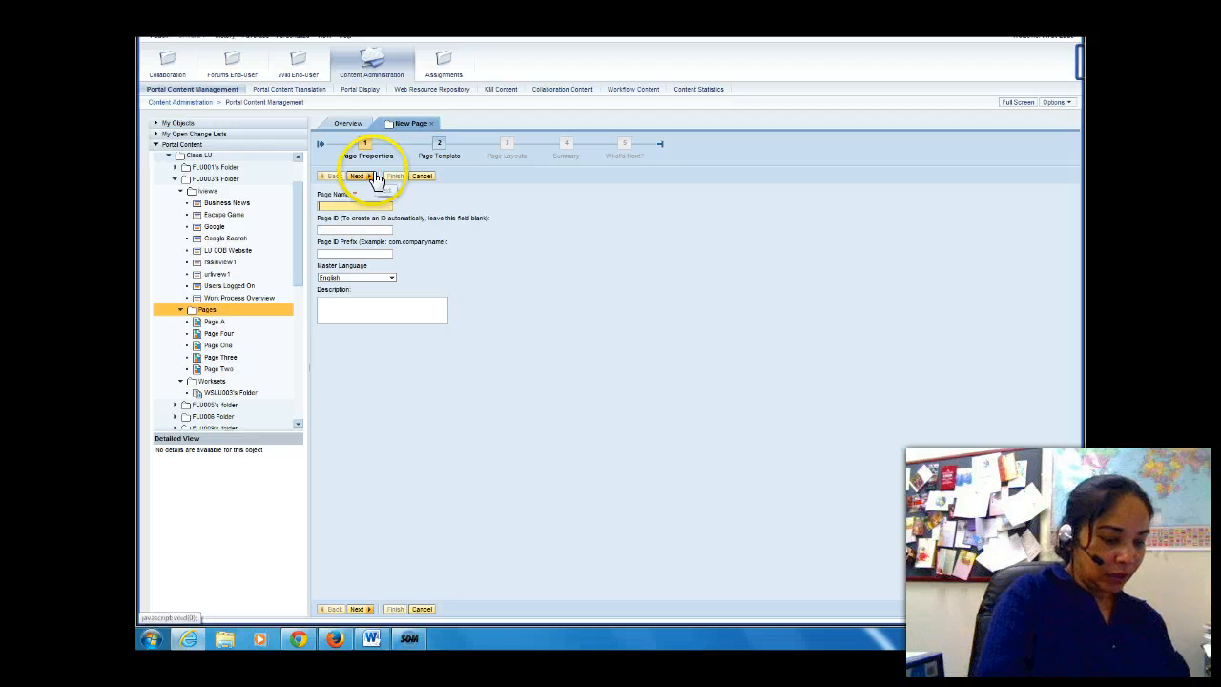
type("Page B")
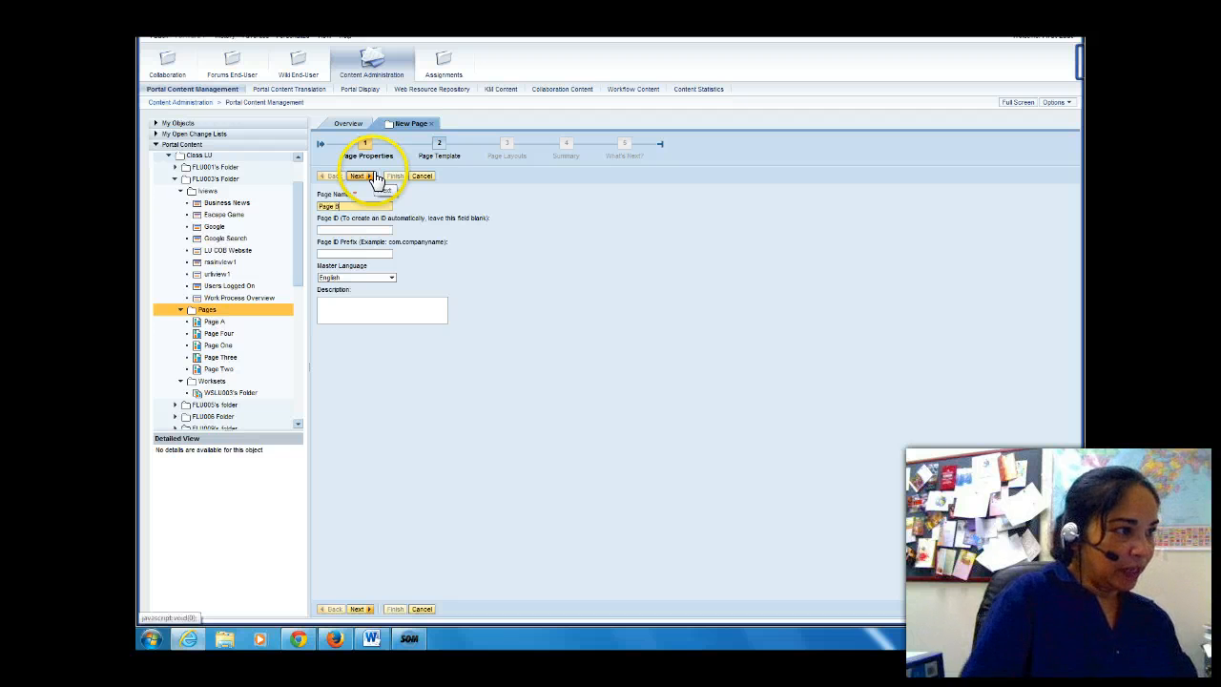
left_click(363, 177)
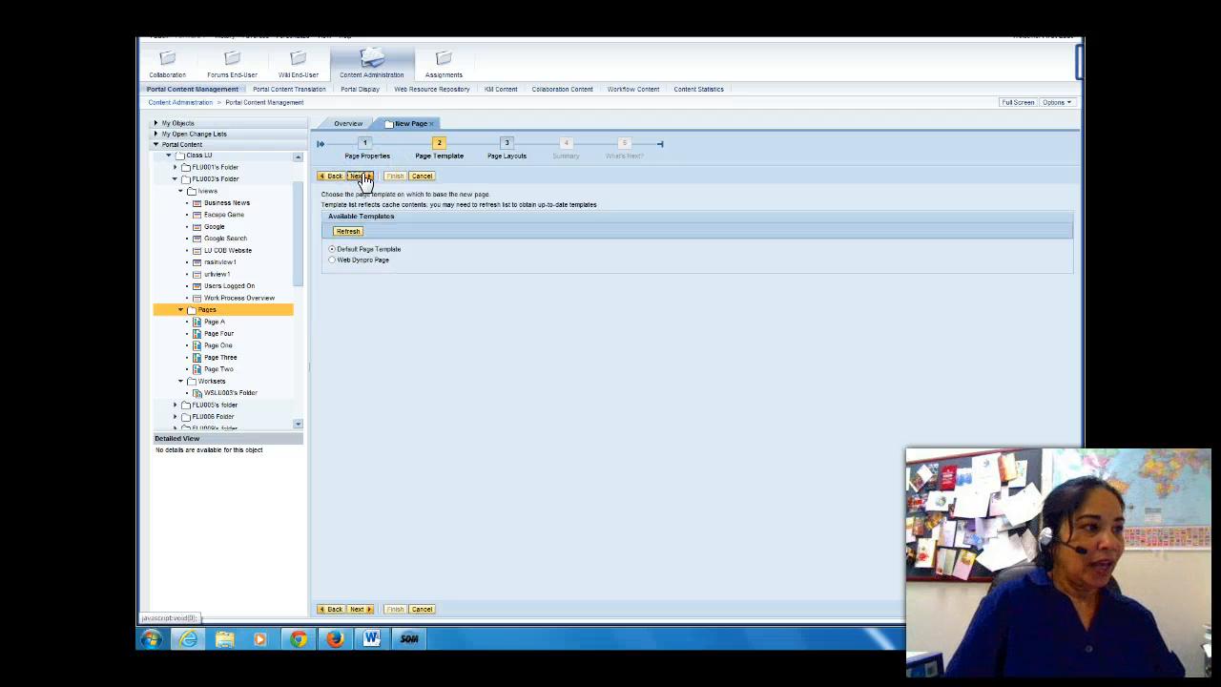
left_click(361, 178)
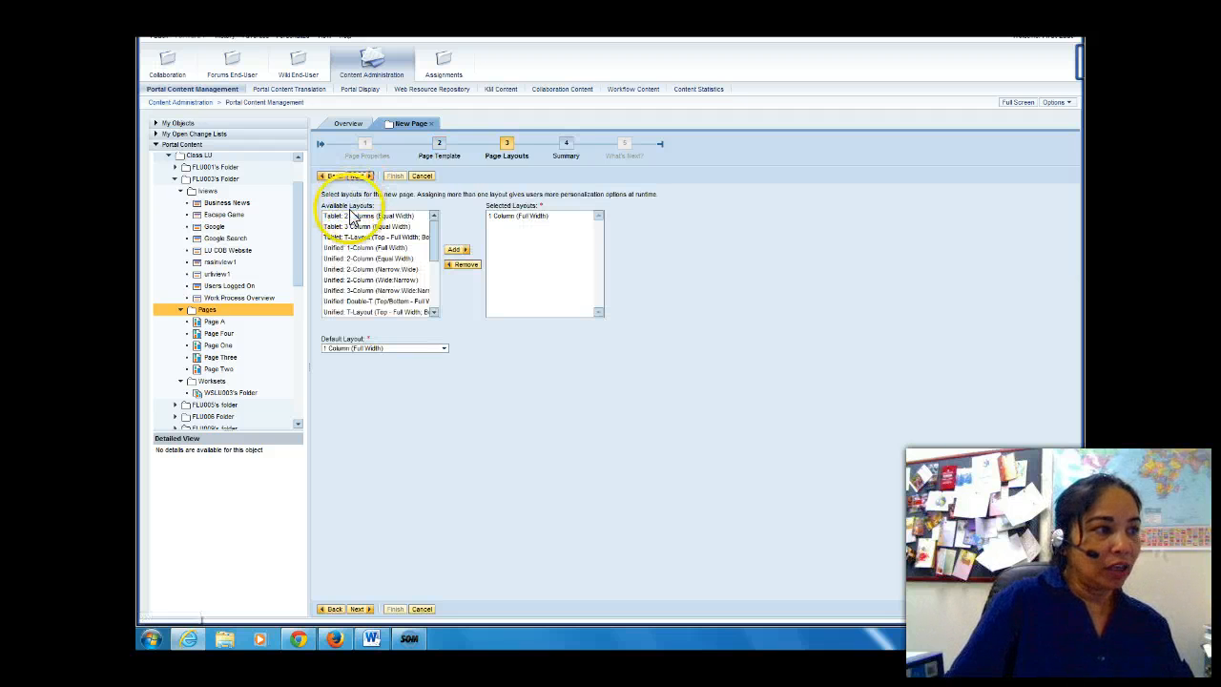
Replace the 1 Column (Full Width) layout with Tablet: 2 Columns (Equal Width), checking the Word assignment's arrangement, and finish creating Page B
left_click(513, 215)
left_click(462, 266)
left_click(457, 248)
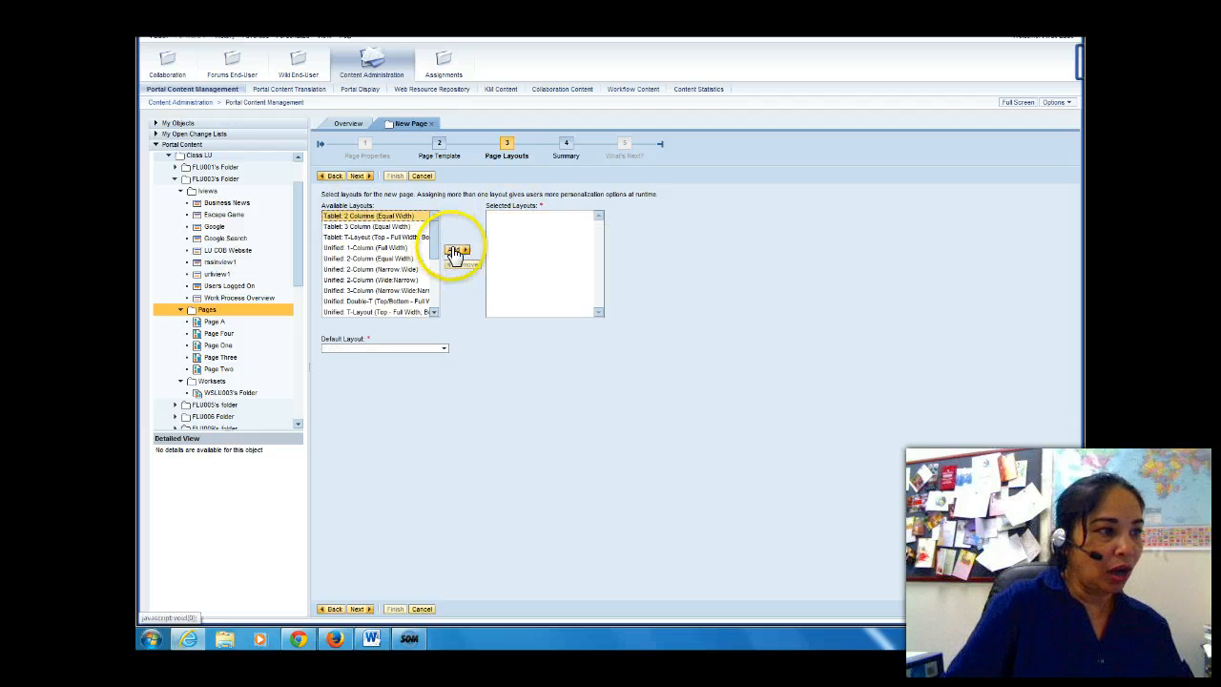
left_click(371, 638)
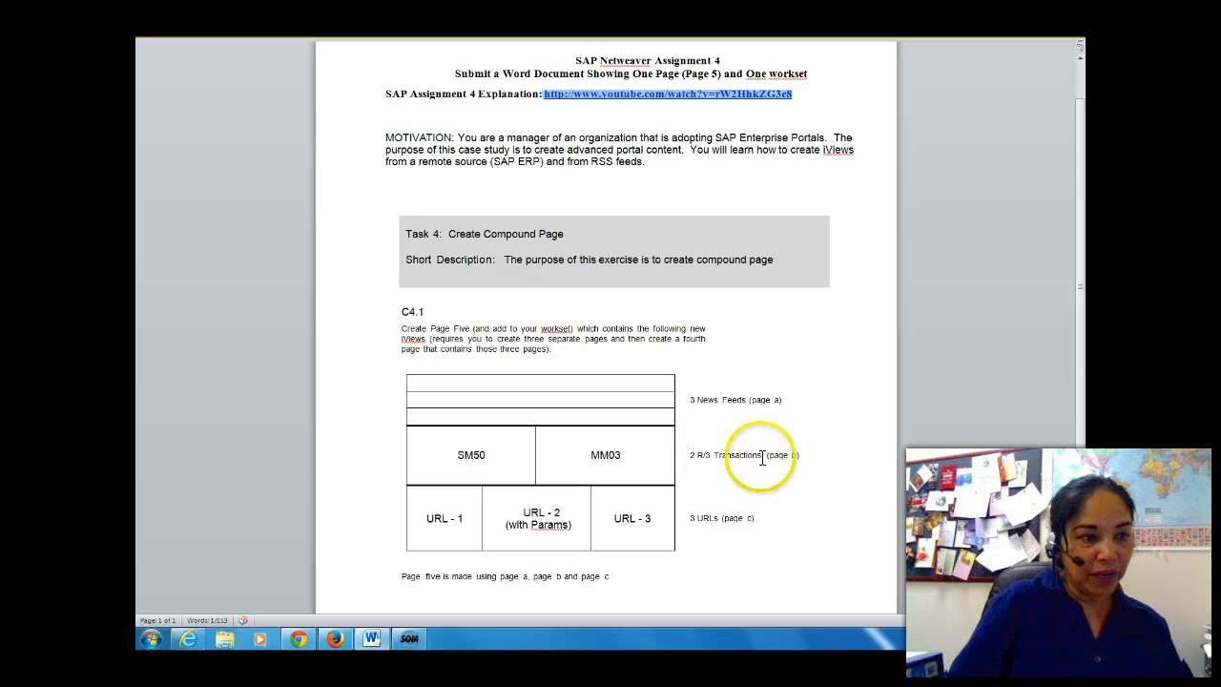
left_click(190, 638)
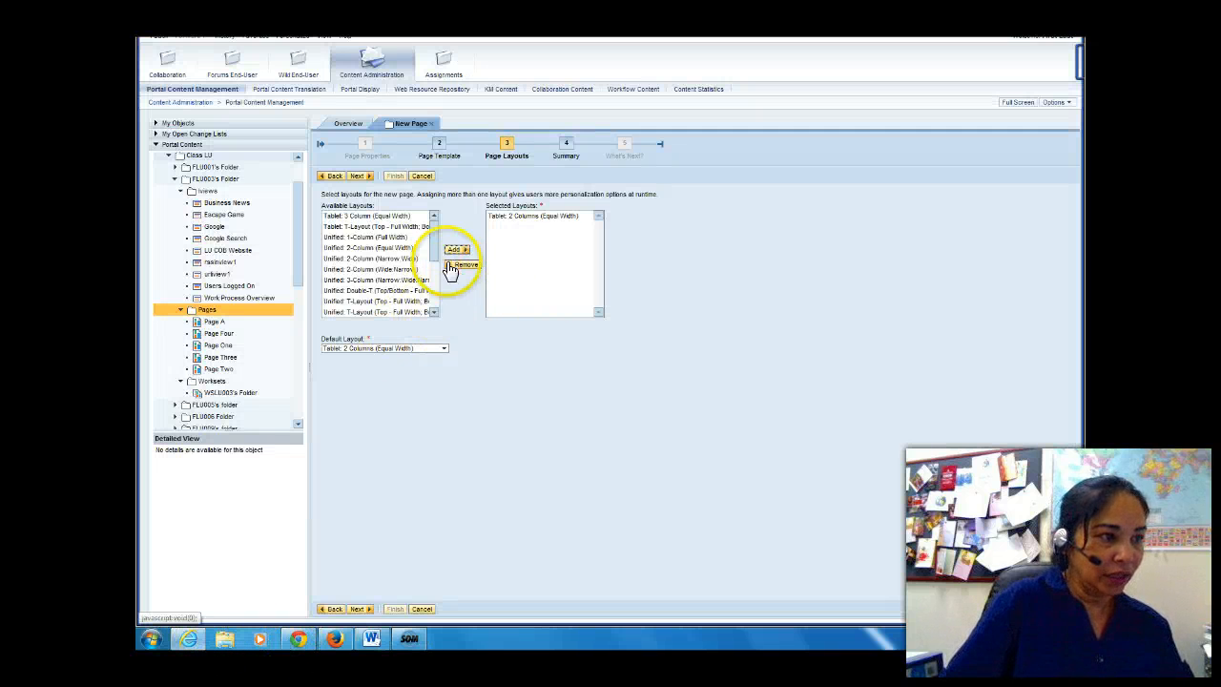
left_click(361, 179)
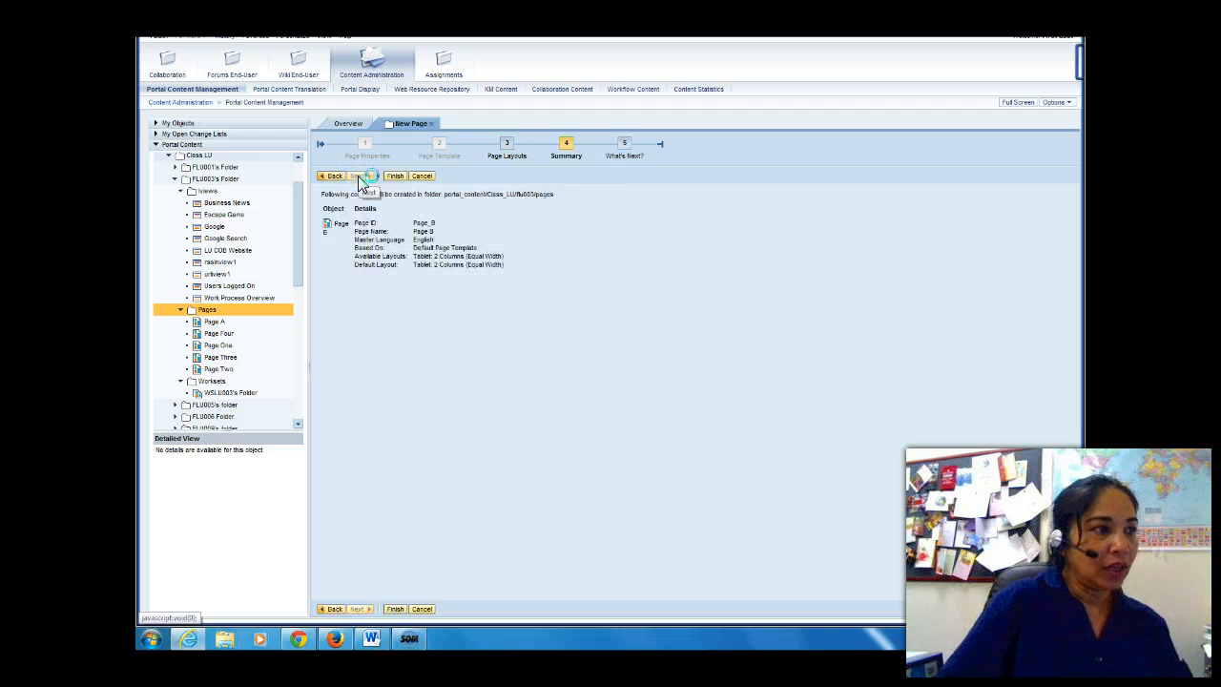
left_click(394, 178)
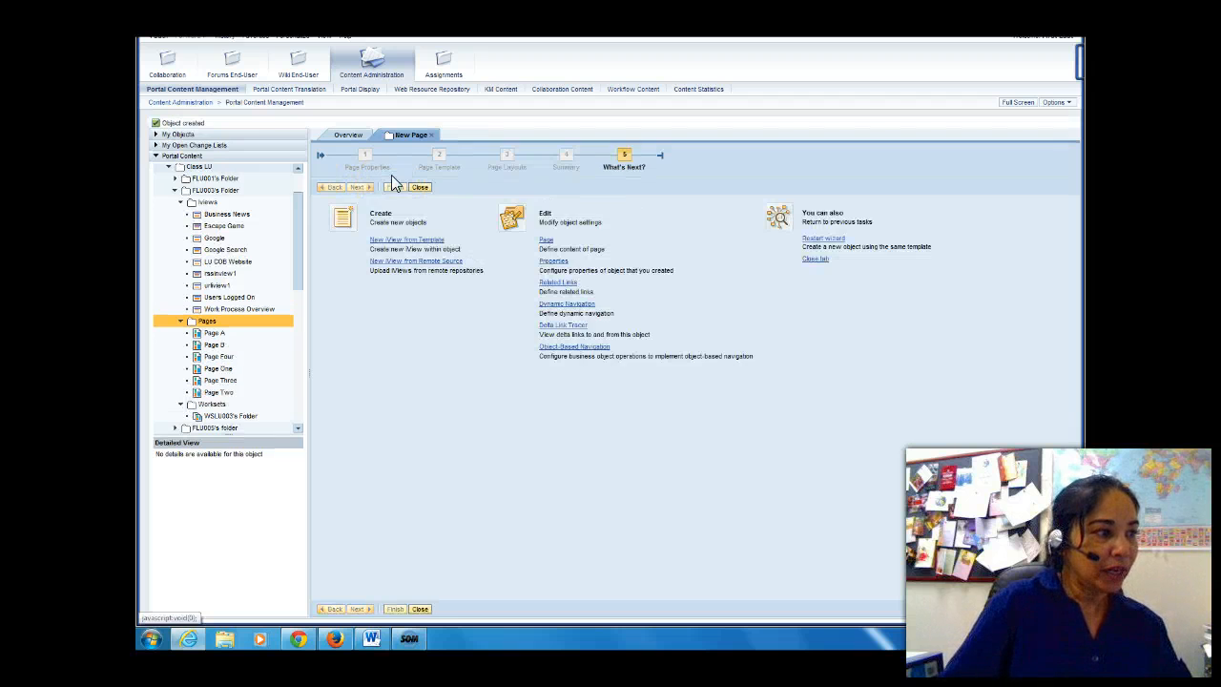
Open Page B's content, add the Work Process Overview iView as a delta link, and close the page with its changes saved
left_click(545, 240)
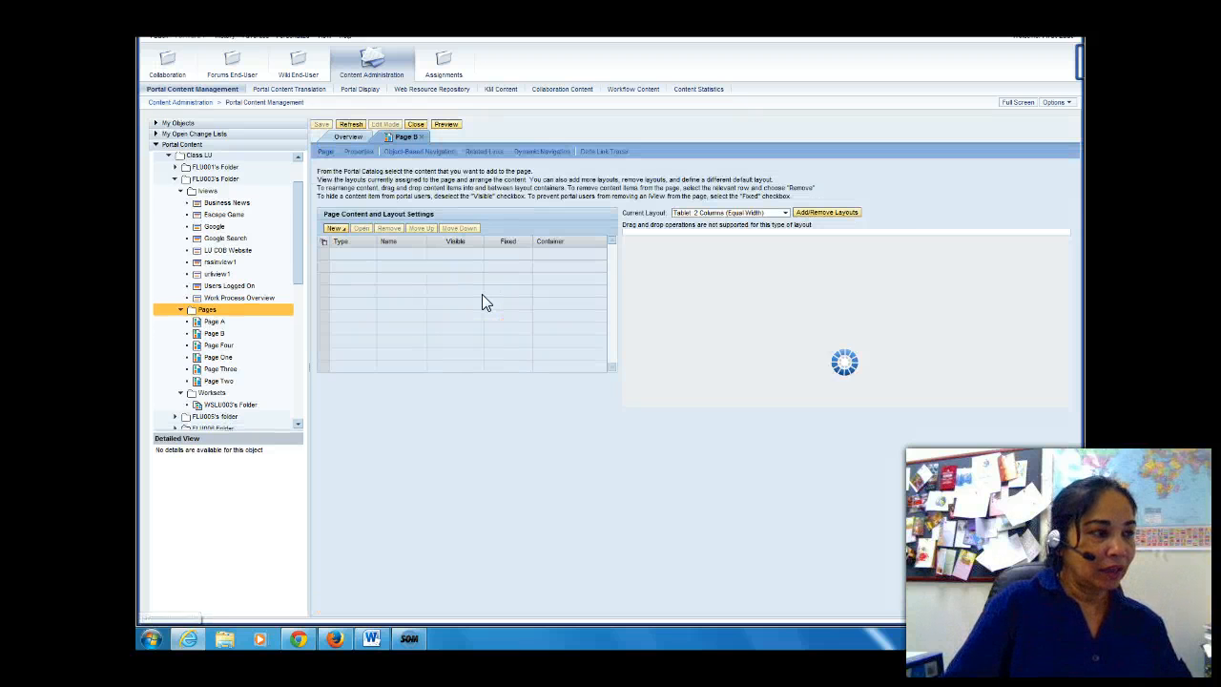
right_click(262, 303)
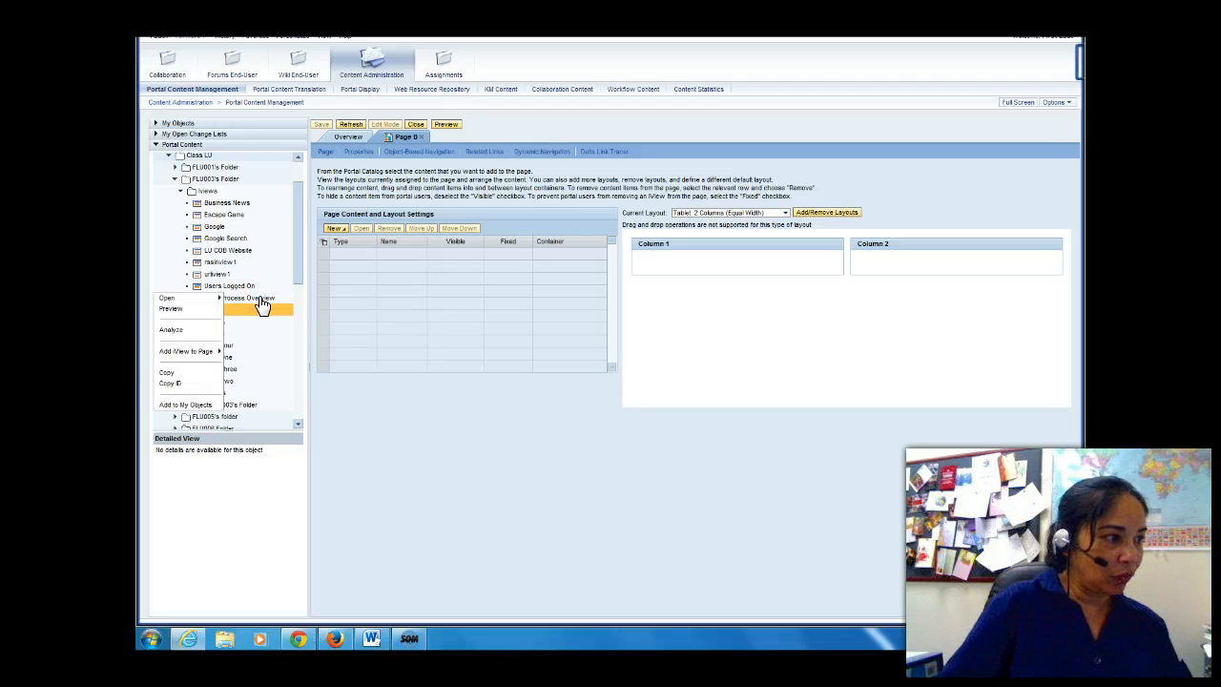
mouse_move(185, 351)
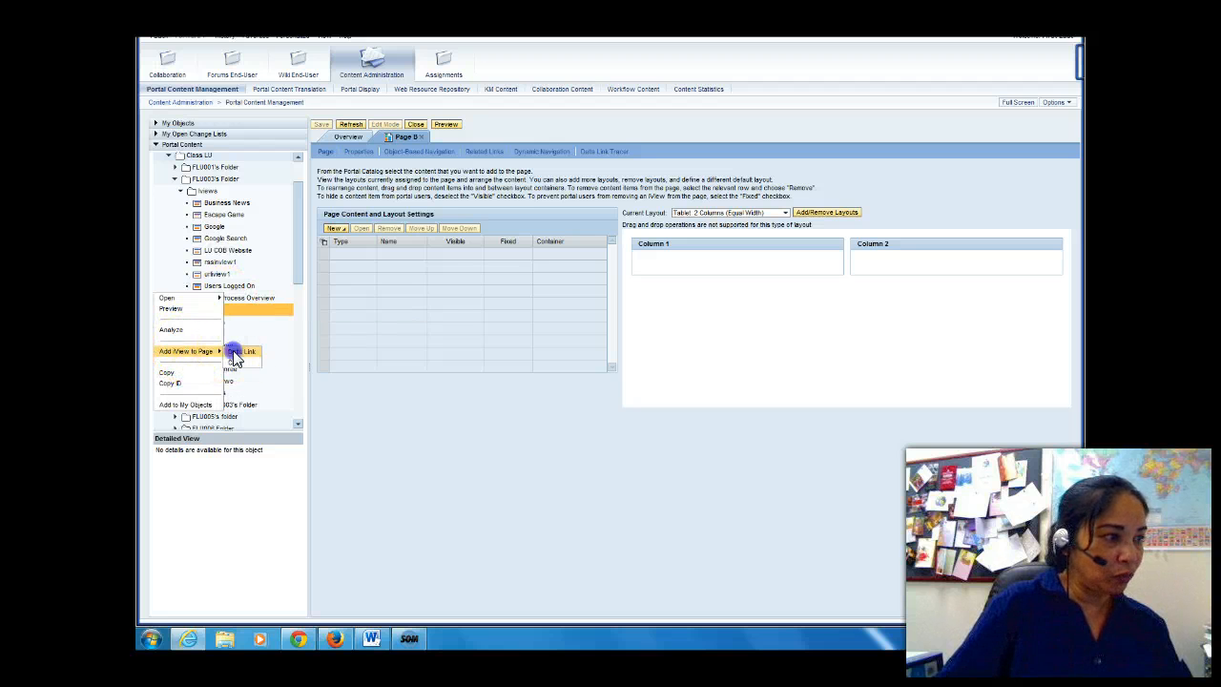
left_click(233, 354)
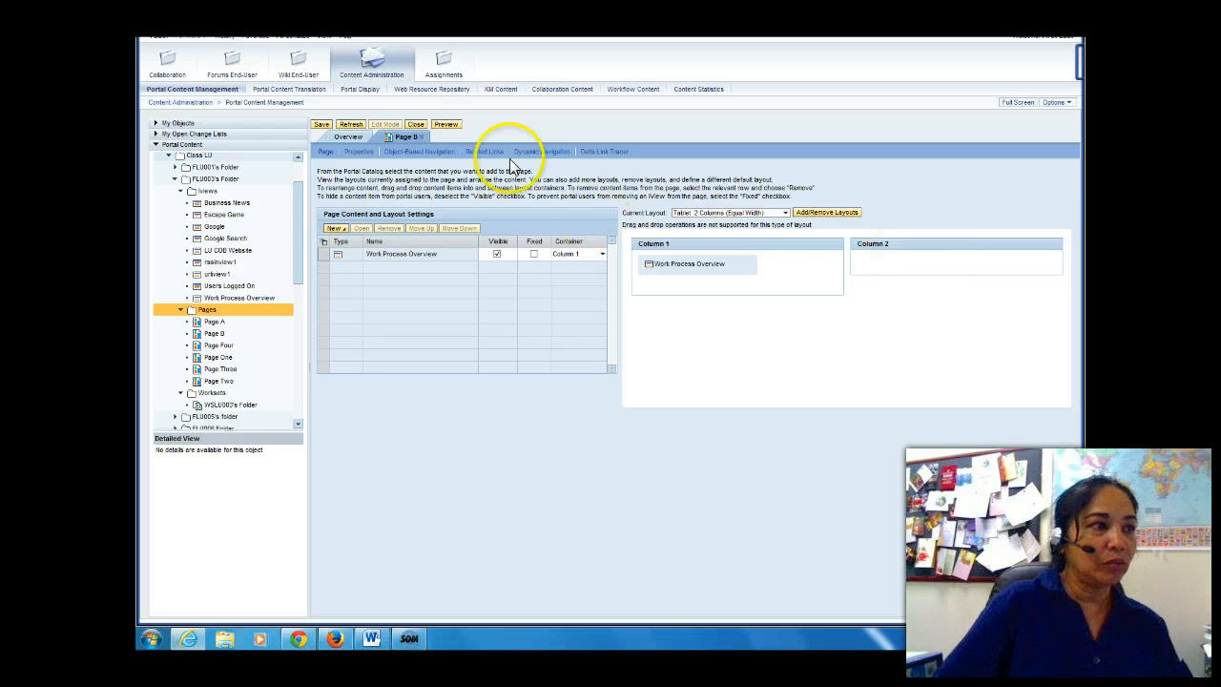
left_click(418, 126)
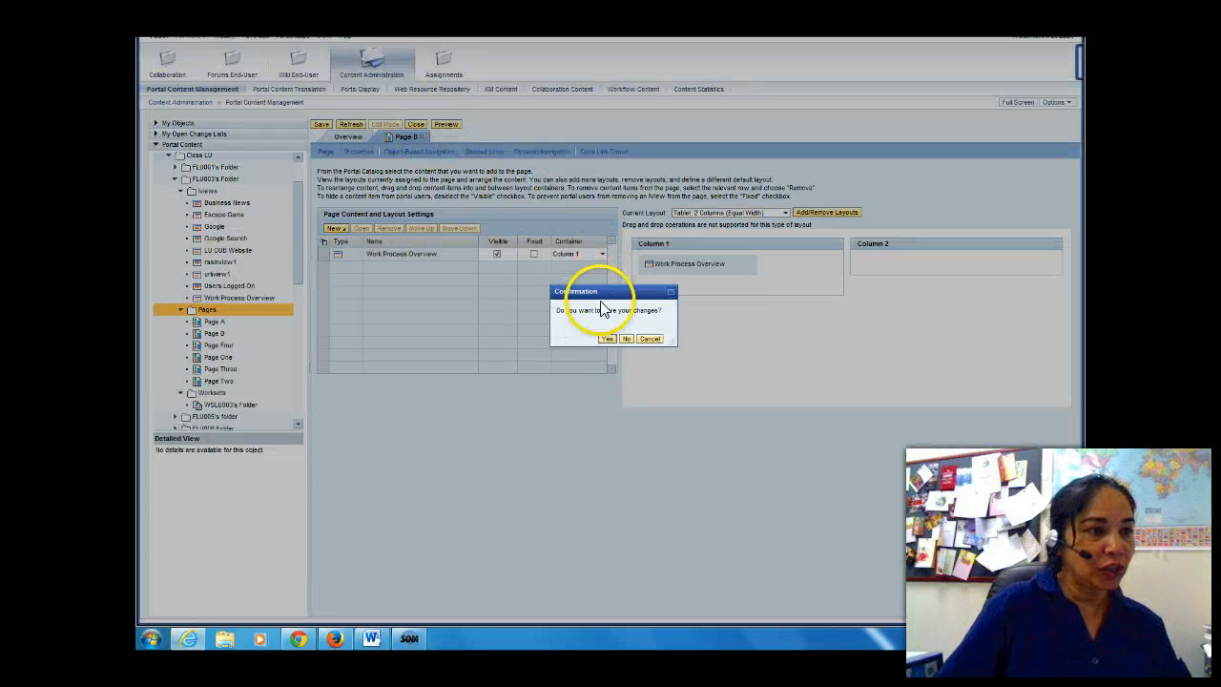
left_click(606, 339)
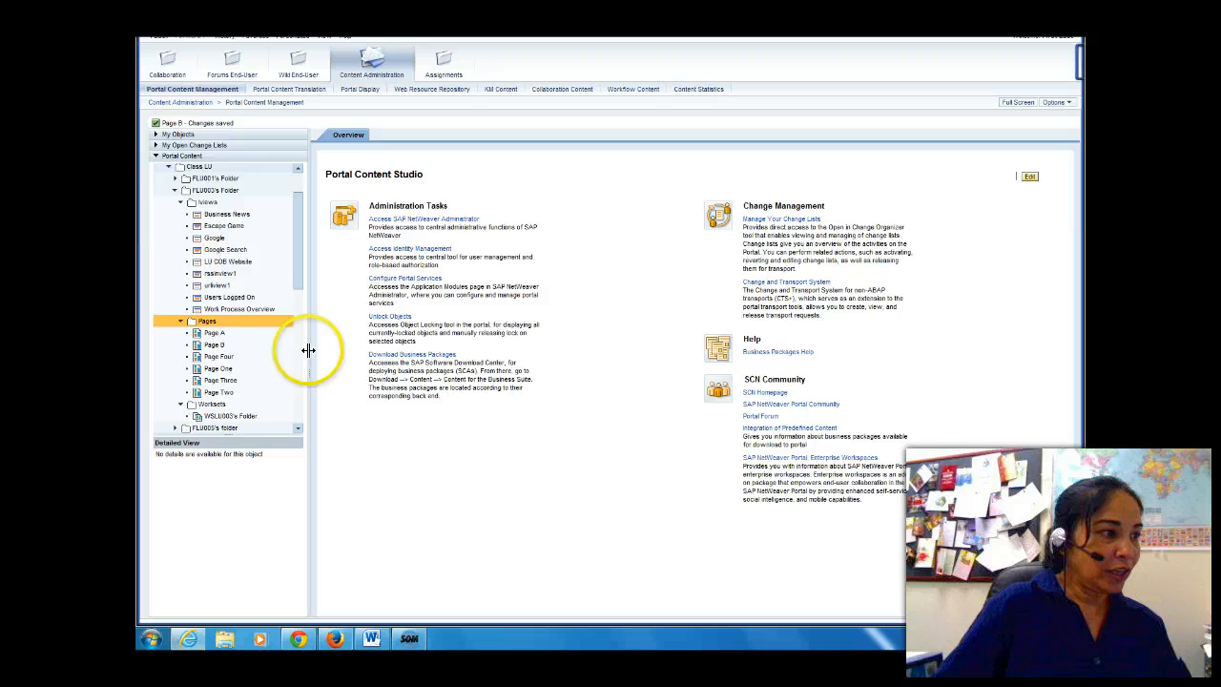
Start a new page named Page C in the Pages folder with the Default Page Template, checking its required arrangement in the Word assignment
right_click(238, 324)
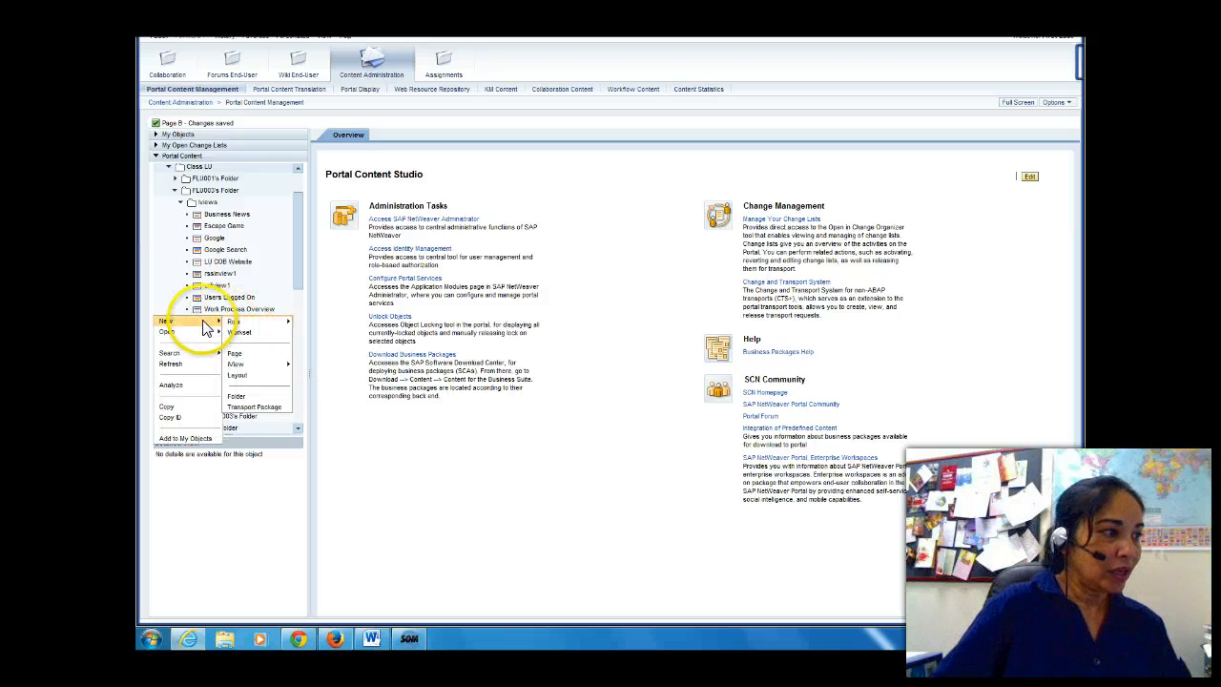
left_click(236, 357)
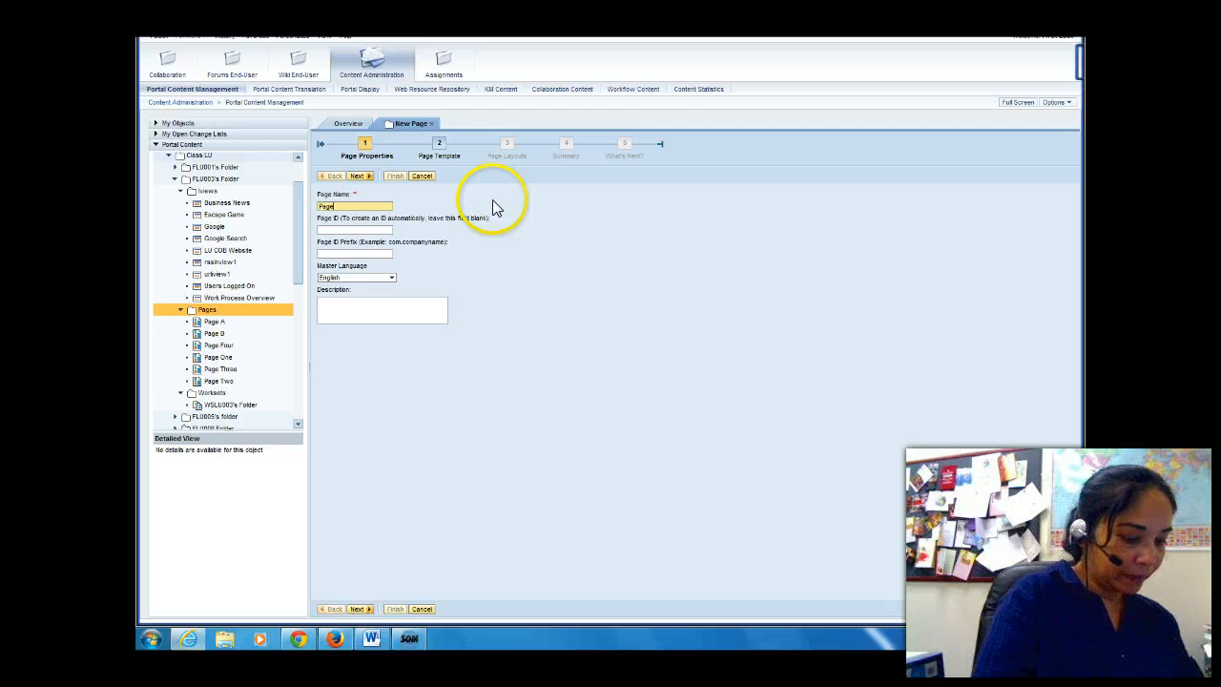
left_click(356, 177)
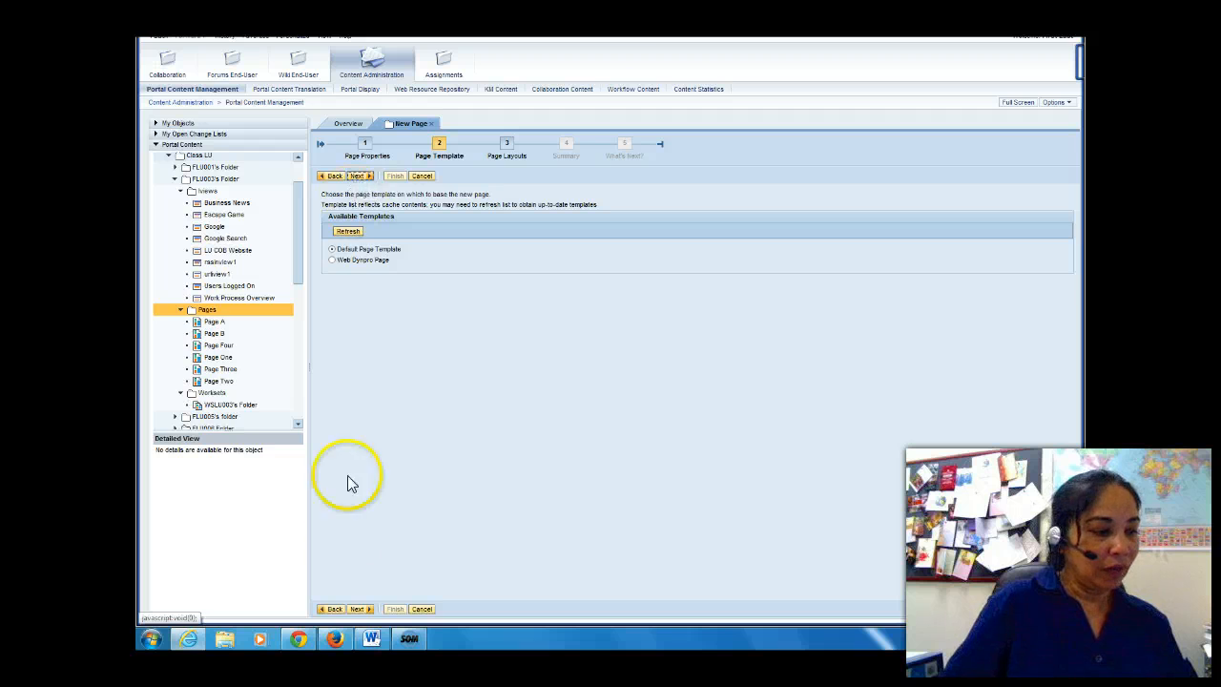
left_click(369, 639)
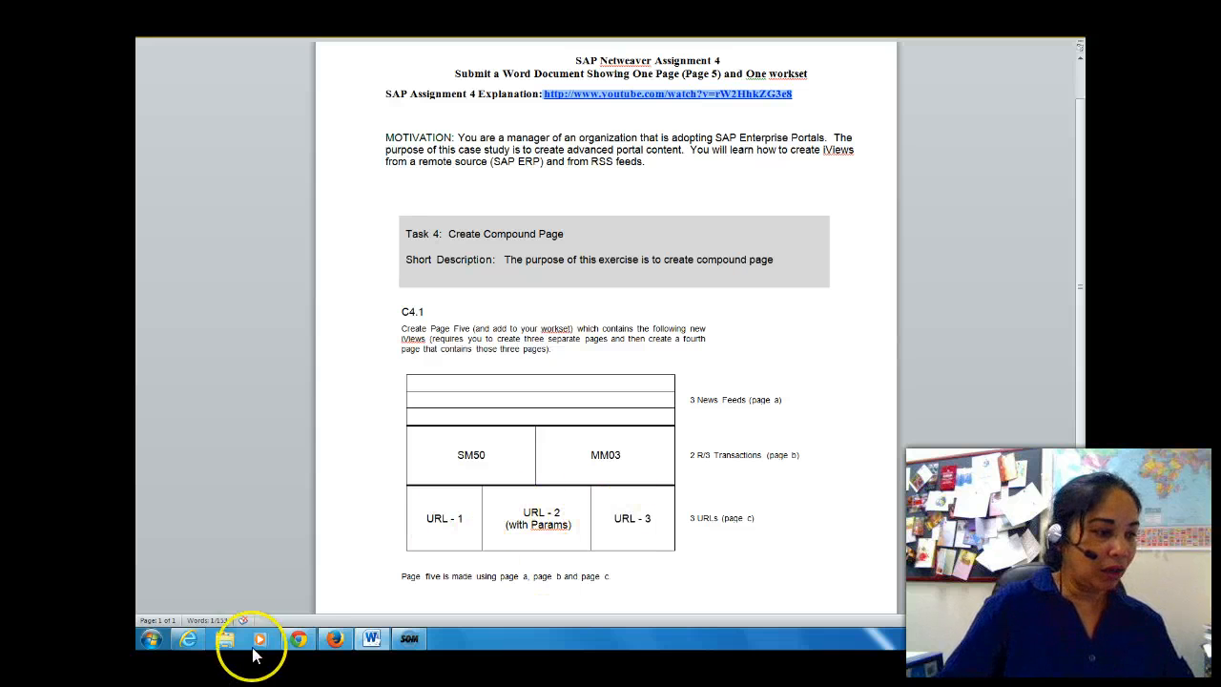
mouse_move(331, 646)
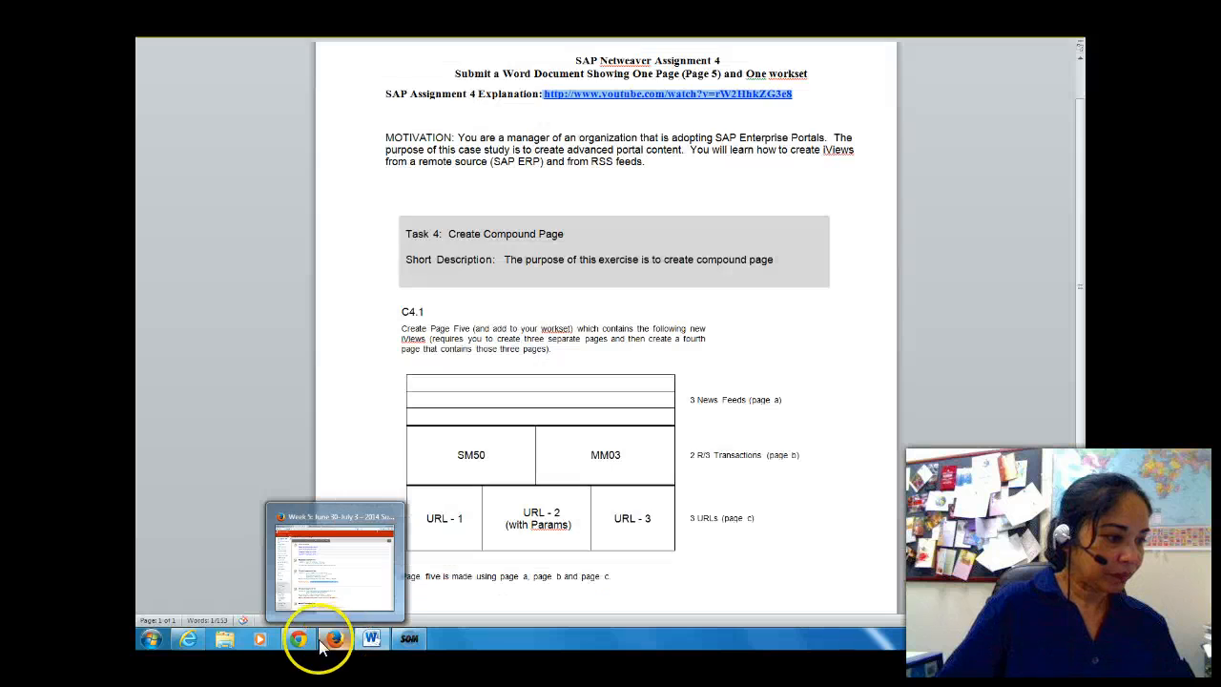
left_click(188, 644)
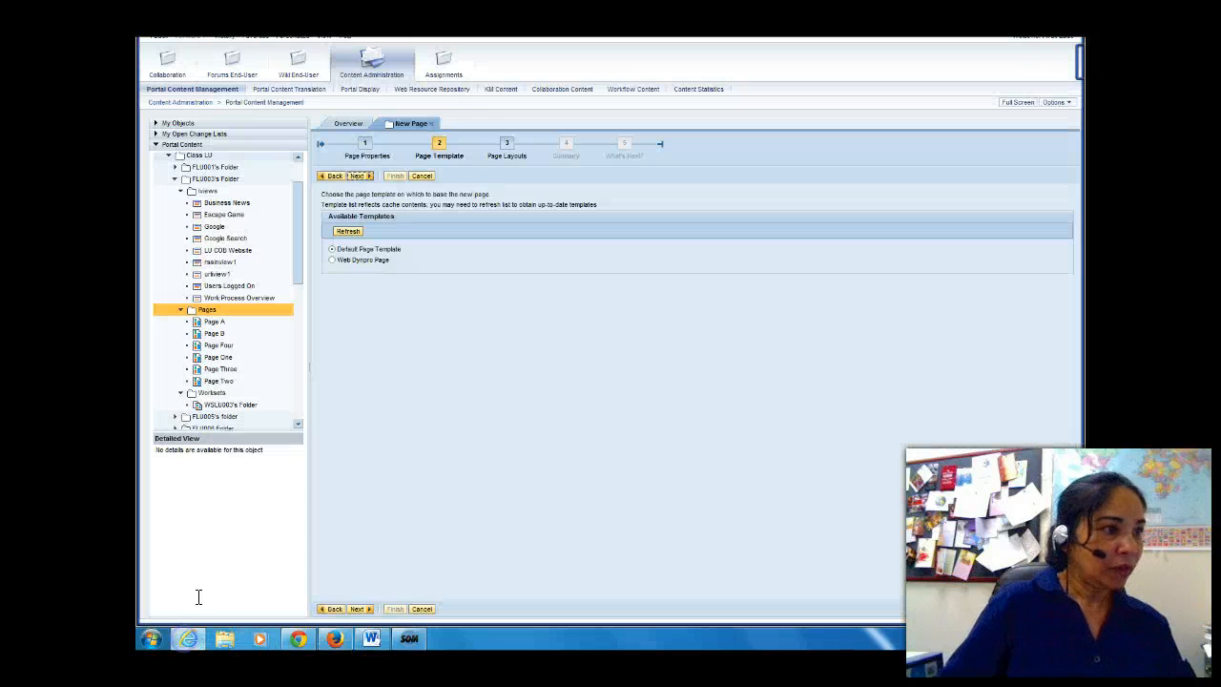
left_click(359, 177)
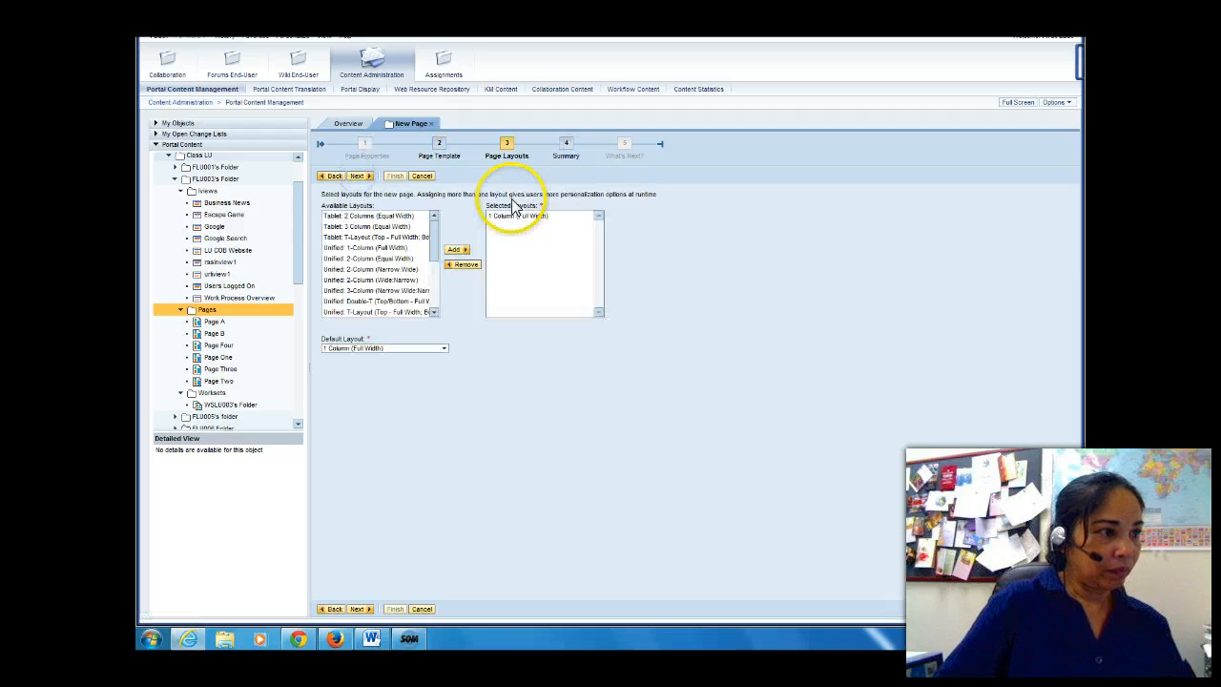
Replace the 1 Column (Full Width) layout with Tablet: 3 Column (Equal Width) and finish creating Page C
left_click(364, 227)
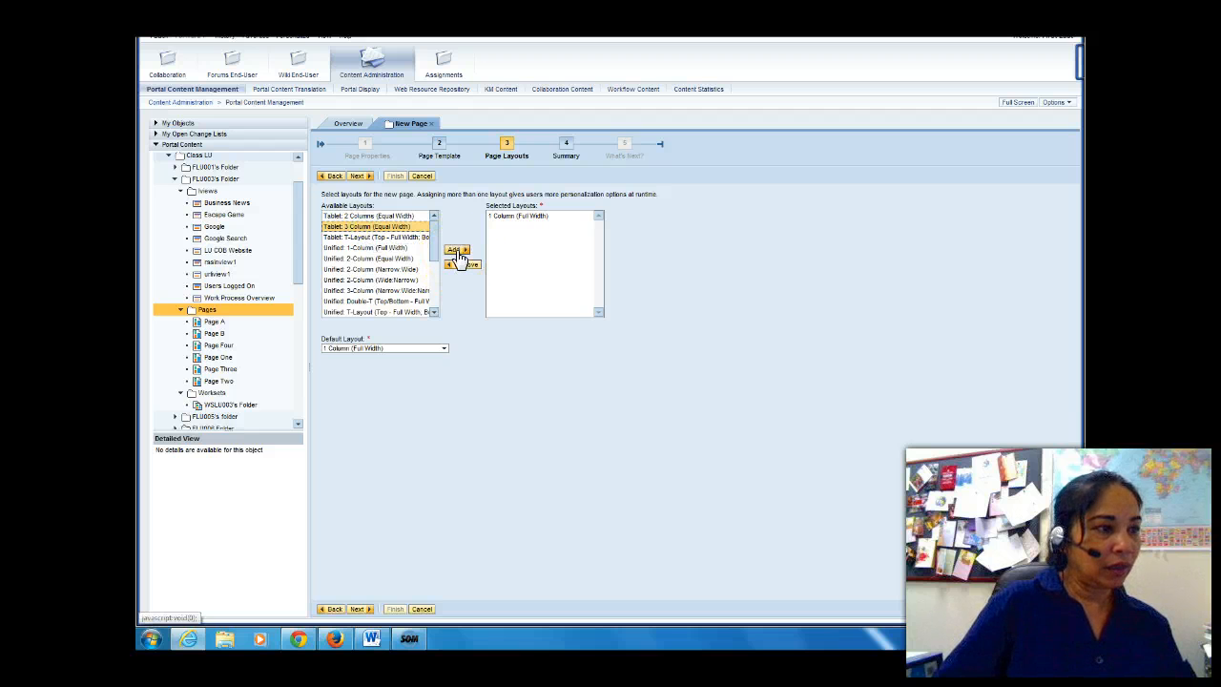
left_click(457, 251)
left_click(518, 216)
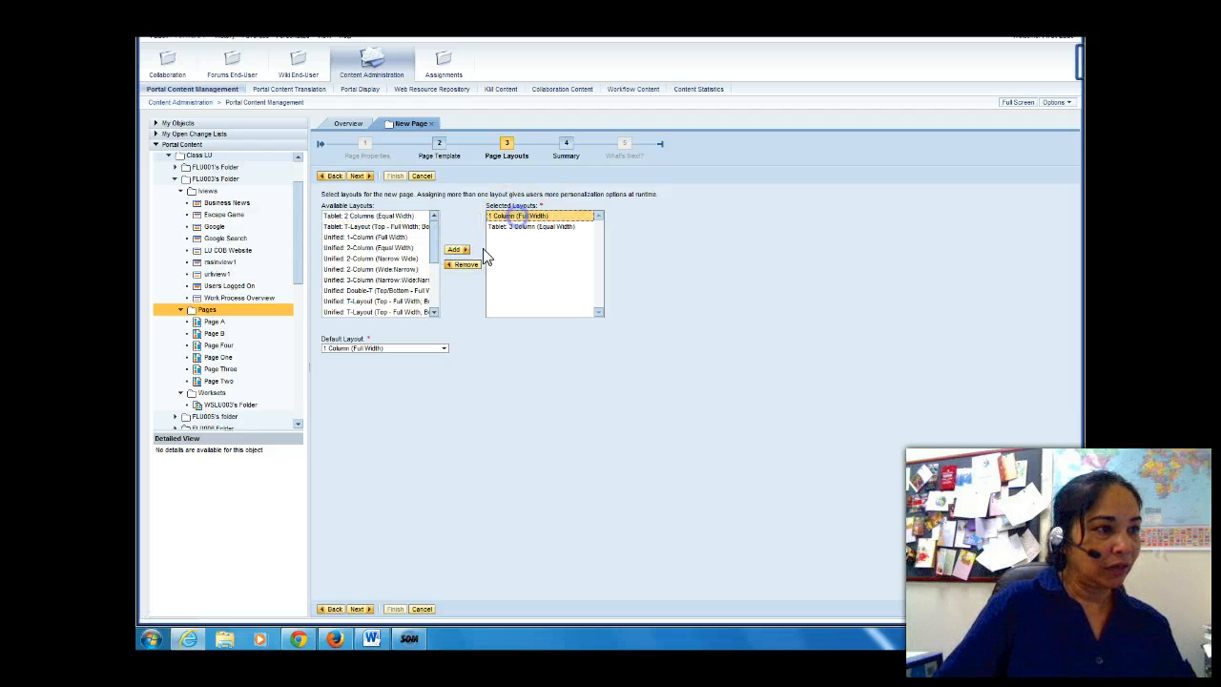
left_click(461, 266)
left_click(349, 178)
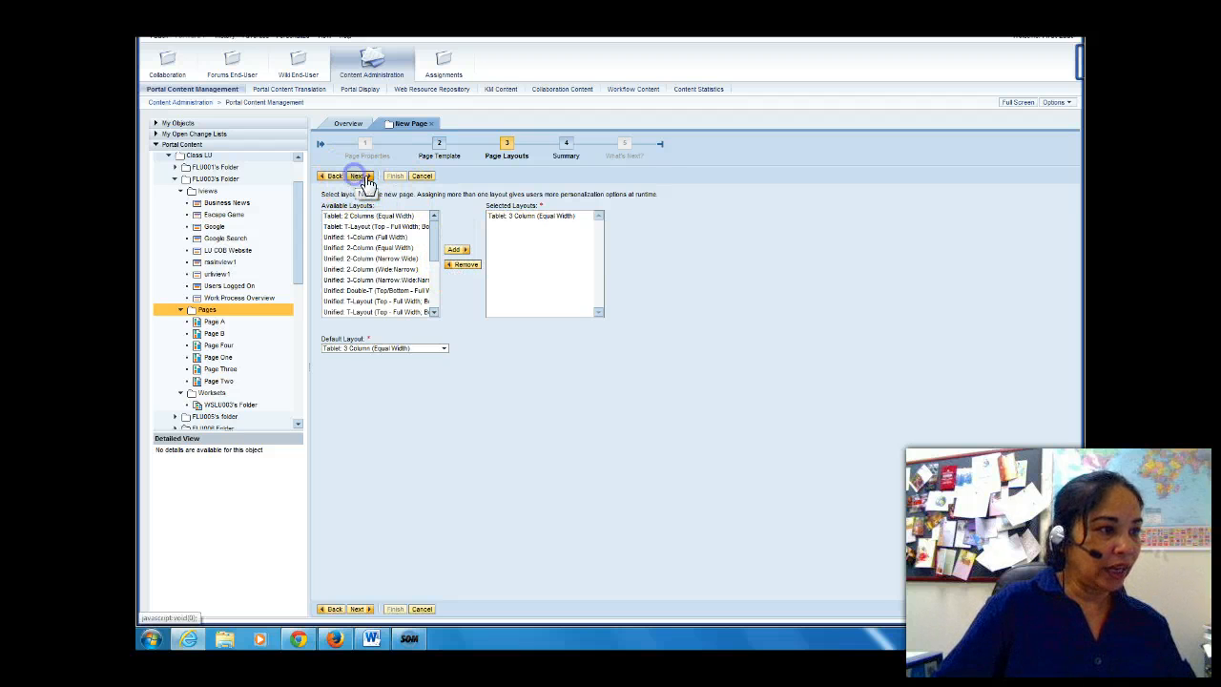
left_click(356, 177)
left_click(395, 175)
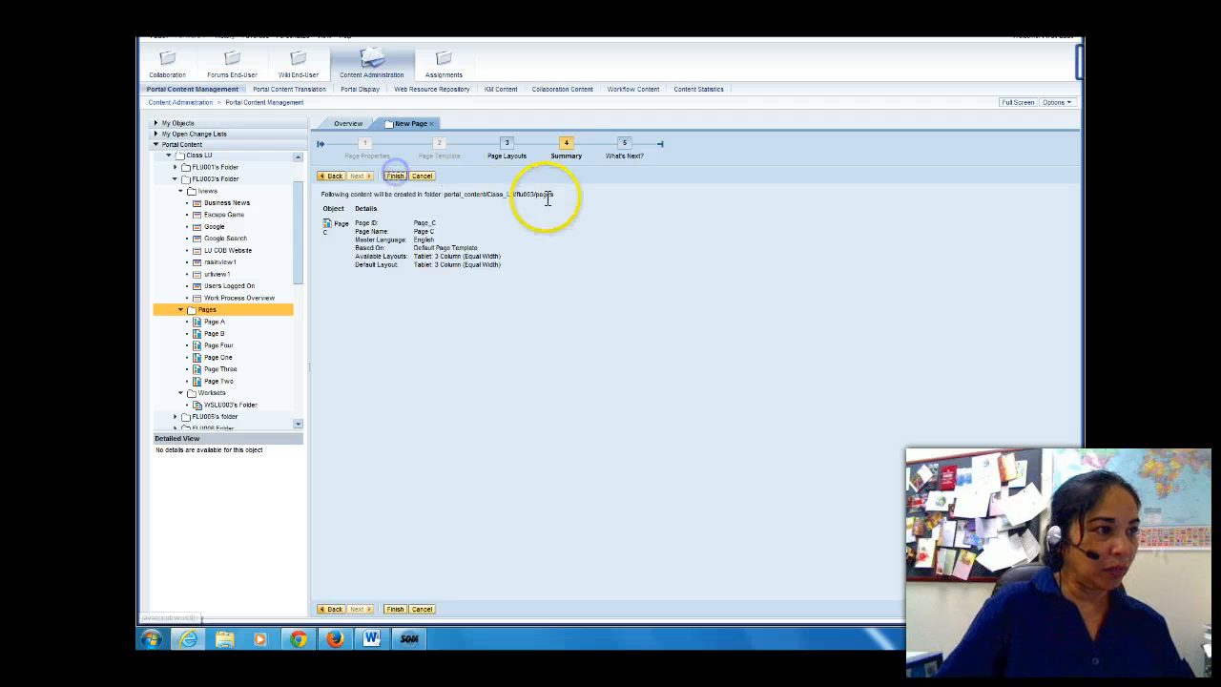
Open Page C's content, add the URL iView as a delta link, and close the page with its changes saved
left_click(545, 240)
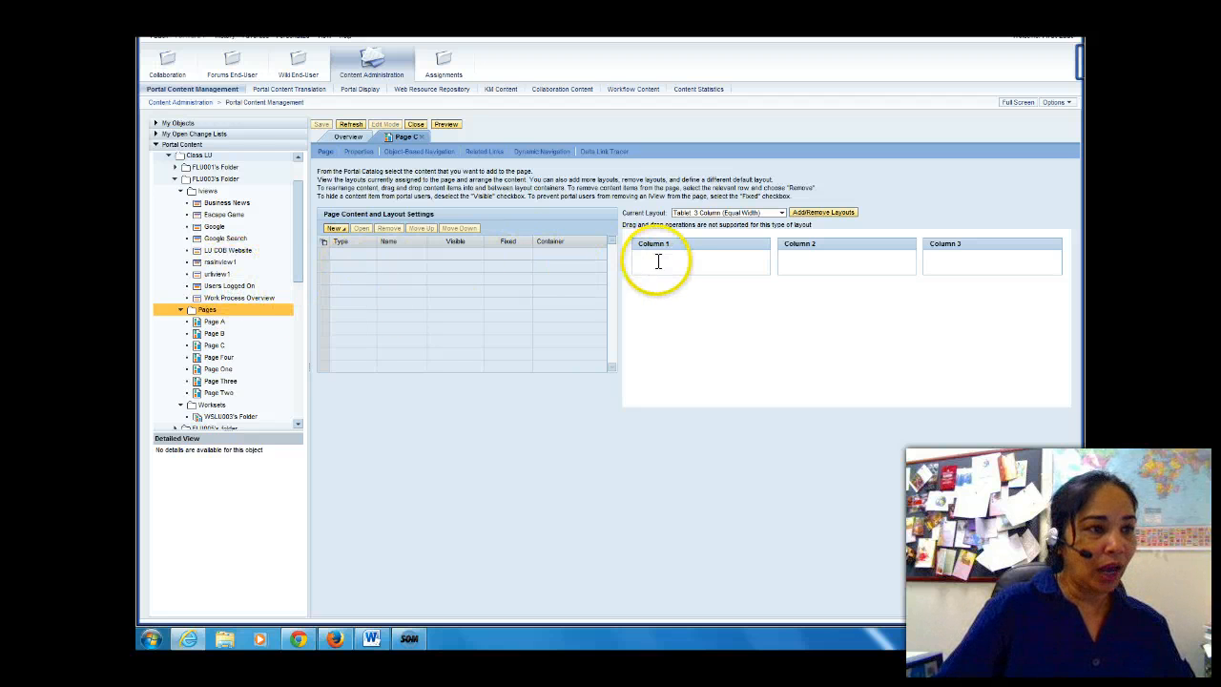
left_click(215, 275)
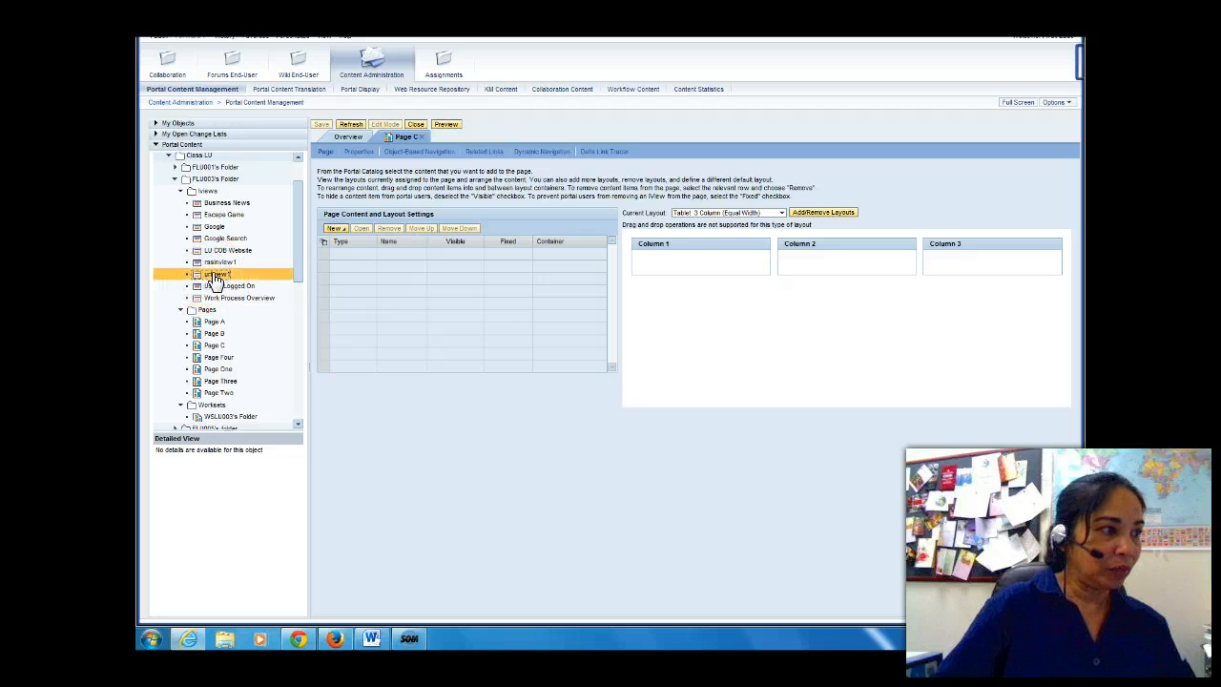
right_click(214, 278)
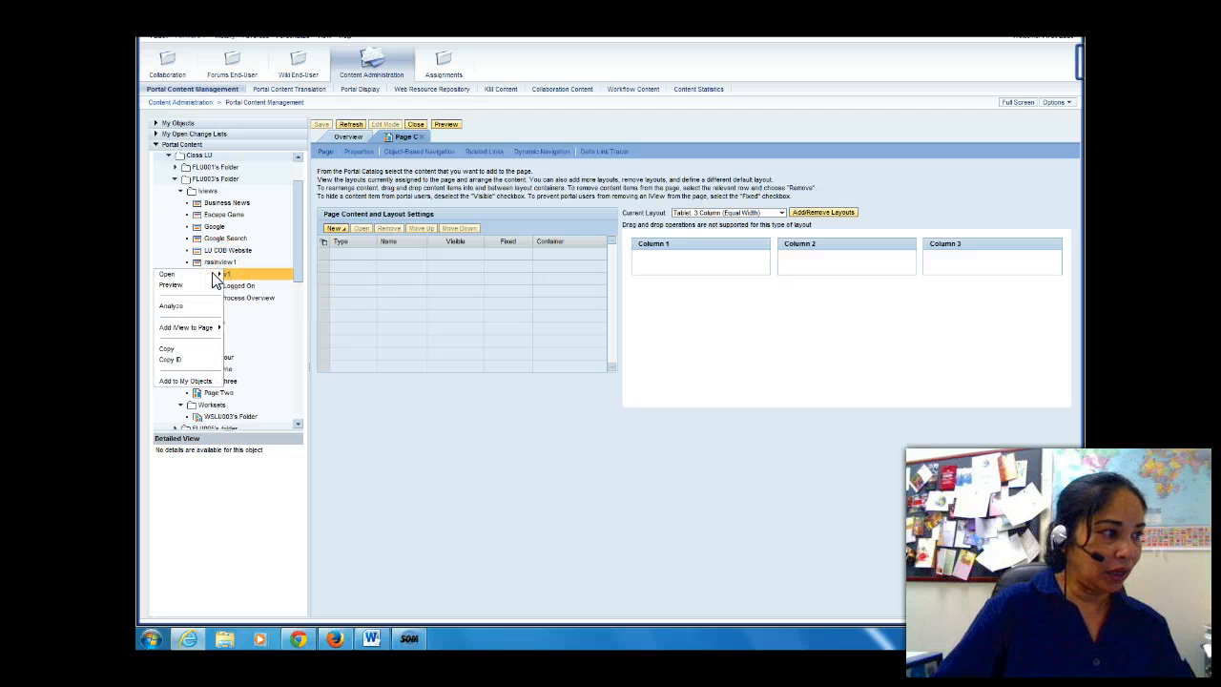
left_click(244, 332)
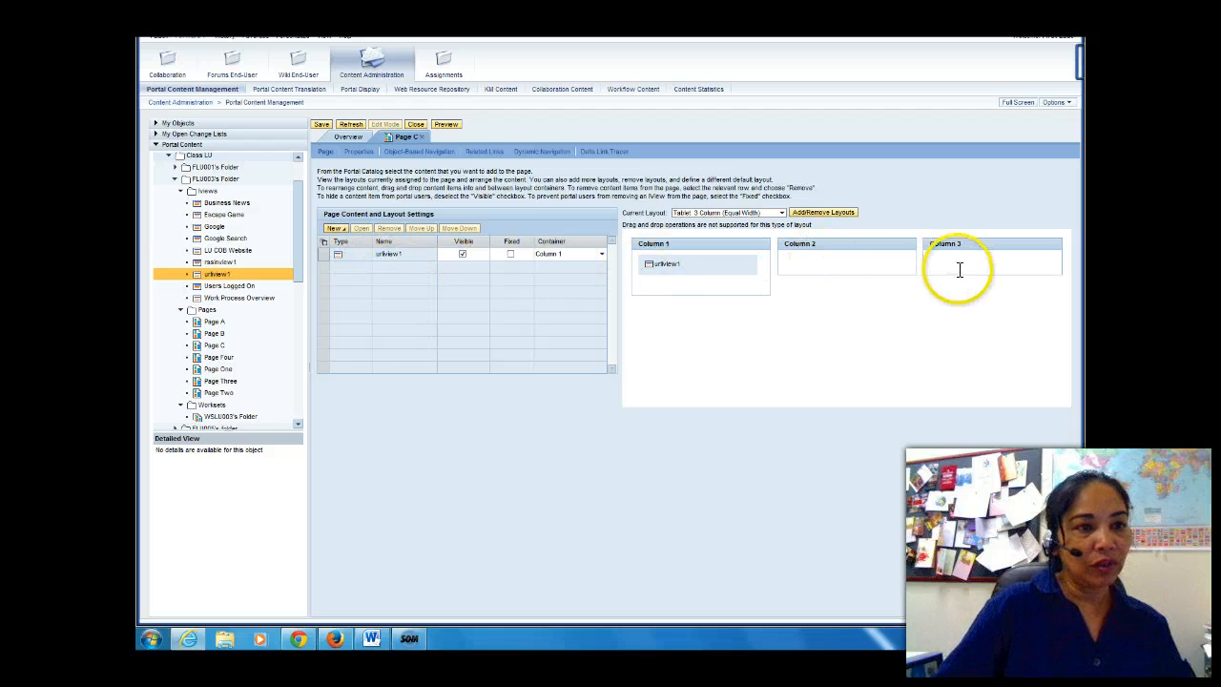
left_click(416, 130)
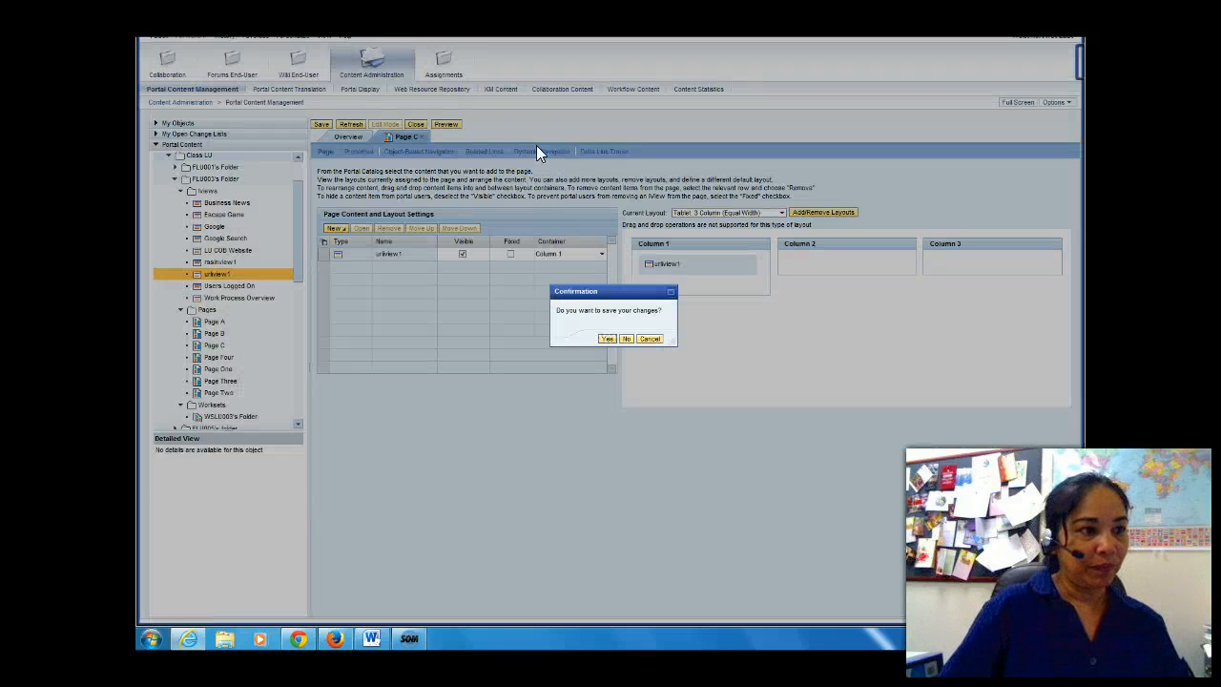
left_click(607, 338)
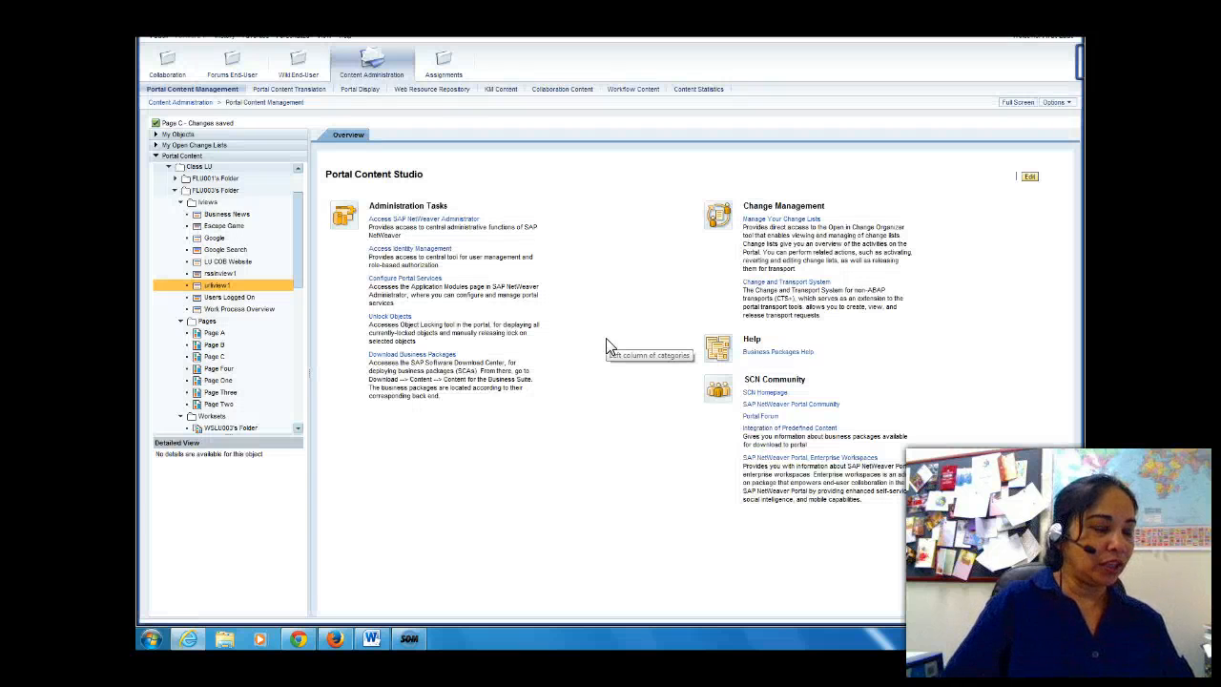
right_click(204, 323)
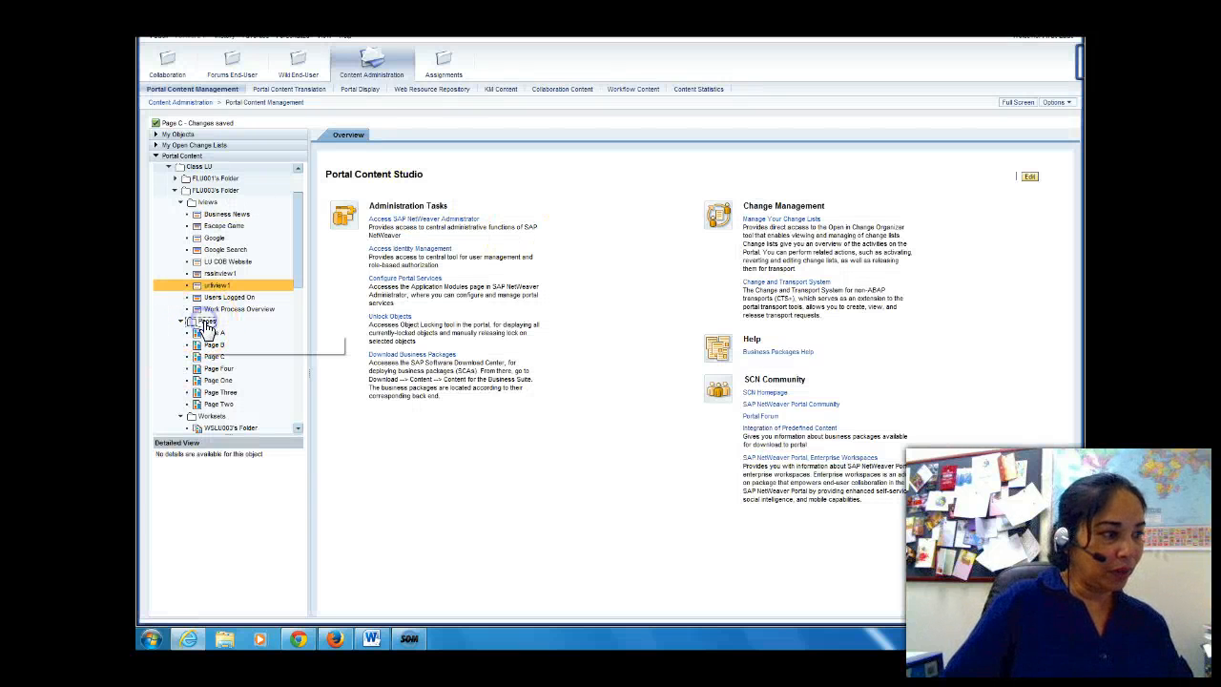
left_click(204, 323)
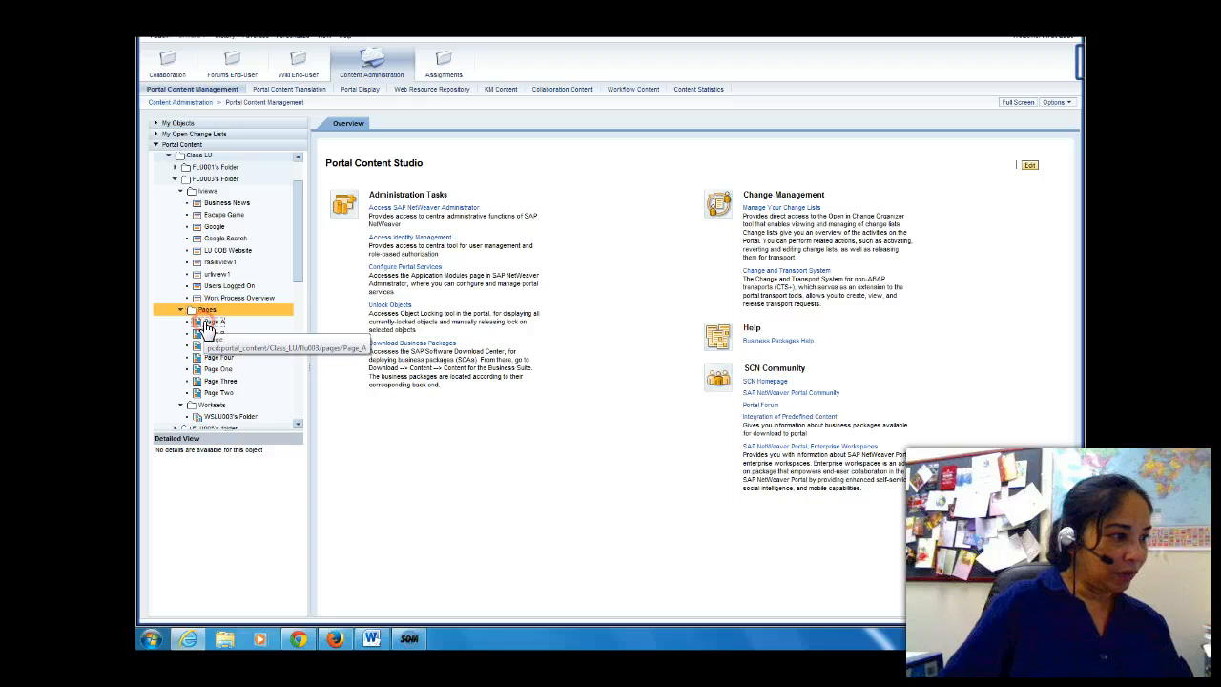
right_click(208, 326)
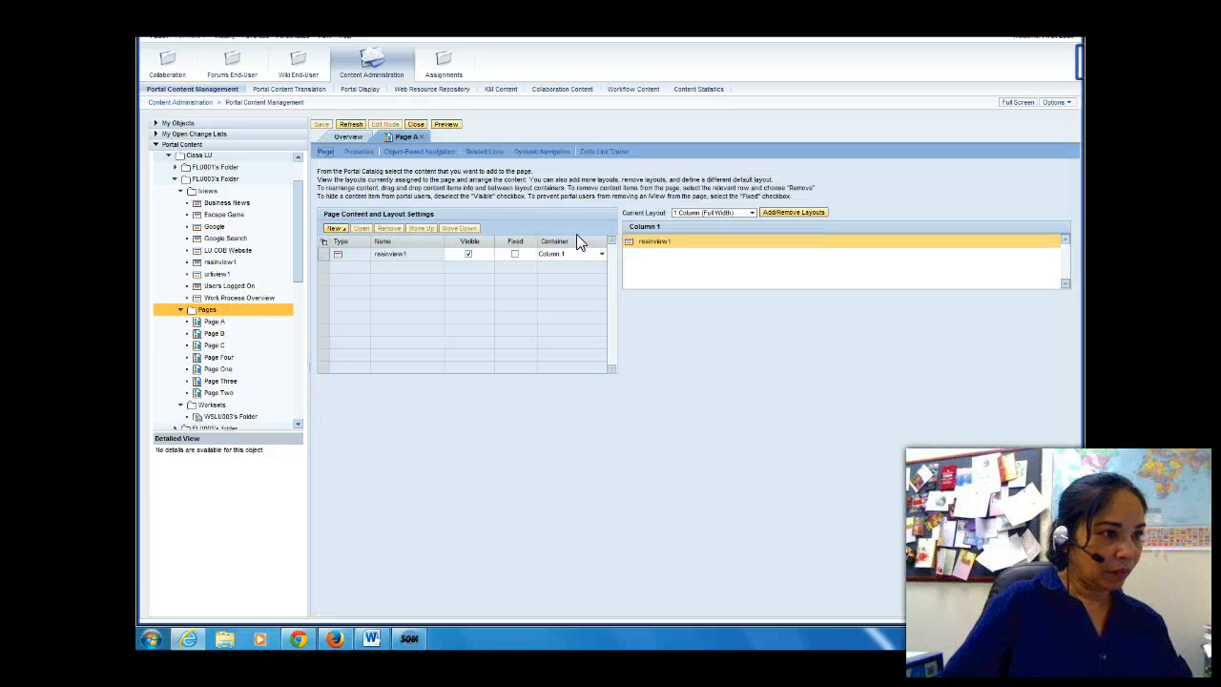
left_click(416, 124)
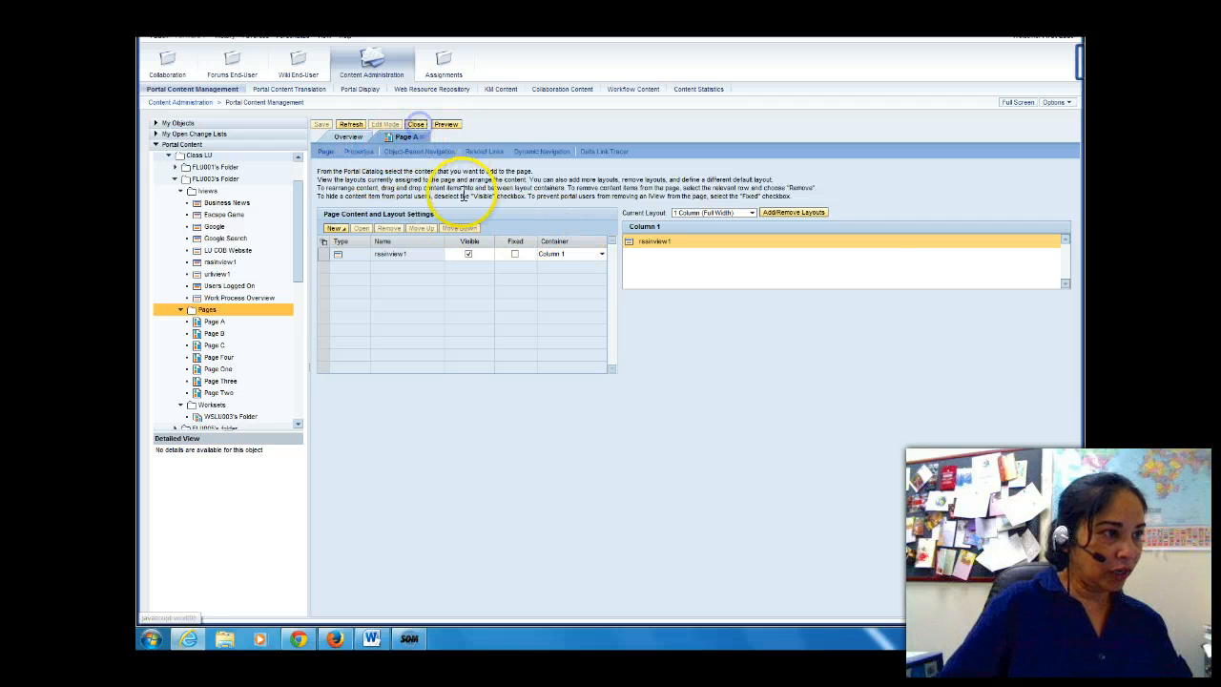
Create a page named Page 5 in the Pages folder with the Default Page Template and the 1 Column (Full Width) layout
right_click(246, 309)
mouse_move(194, 326)
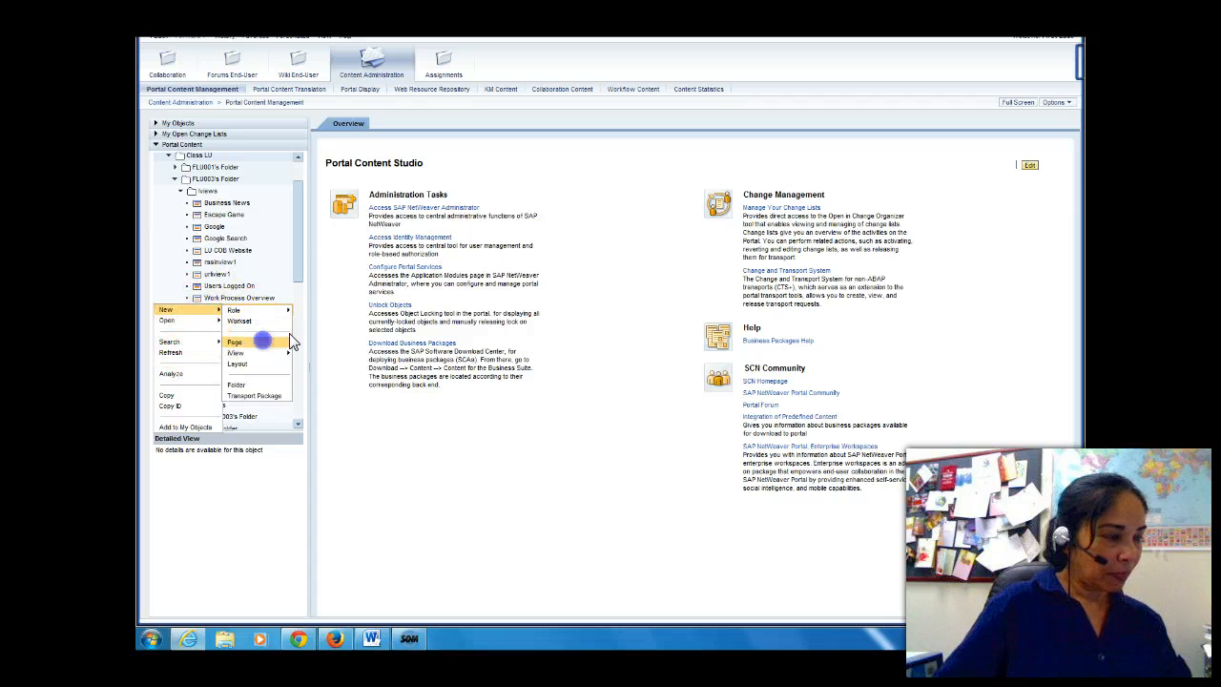
left_click(286, 348)
type("Page 5")
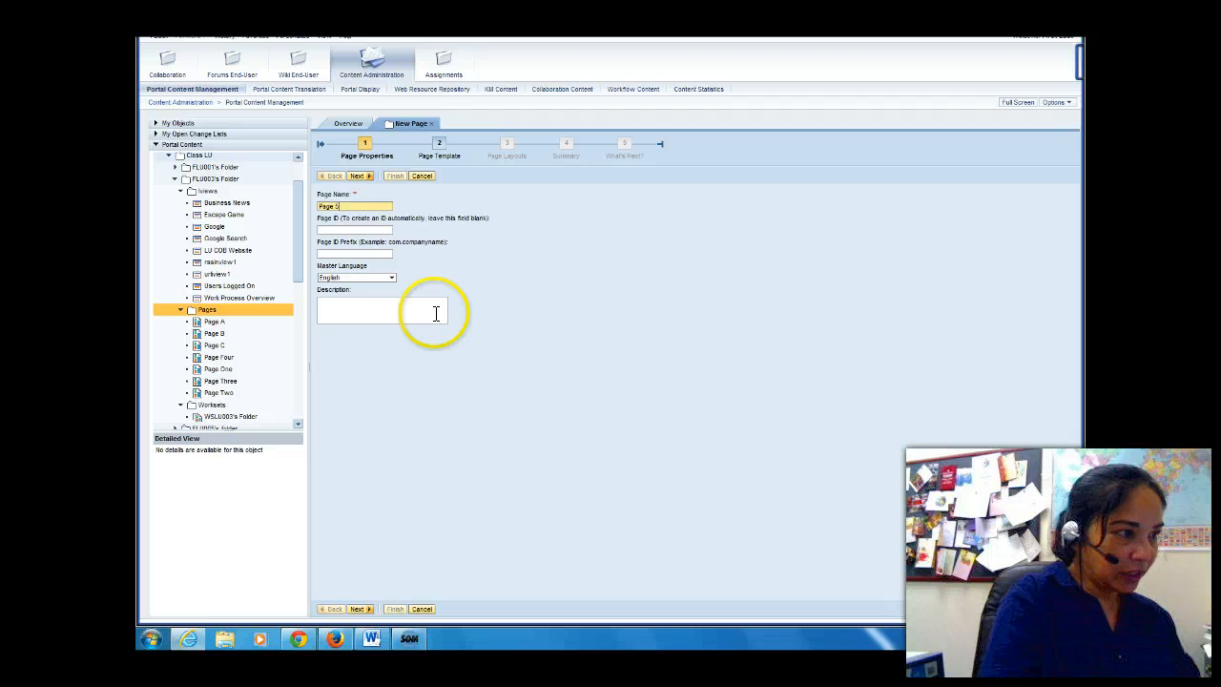
left_click(357, 175)
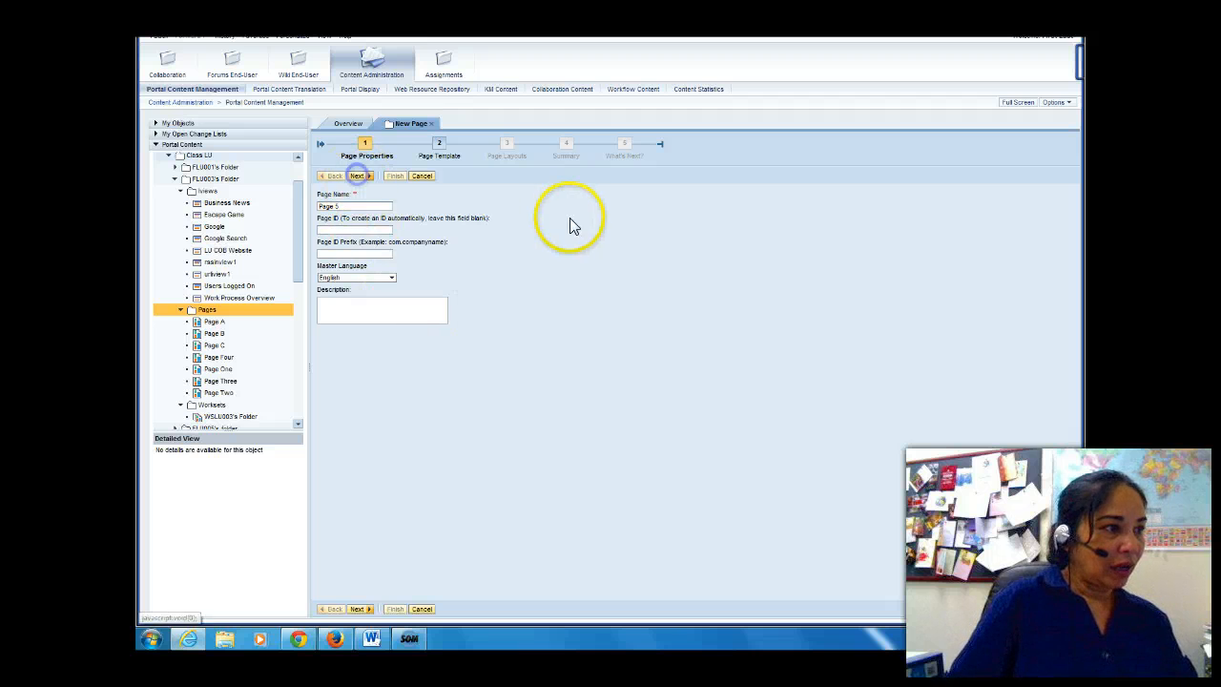
left_click(358, 177)
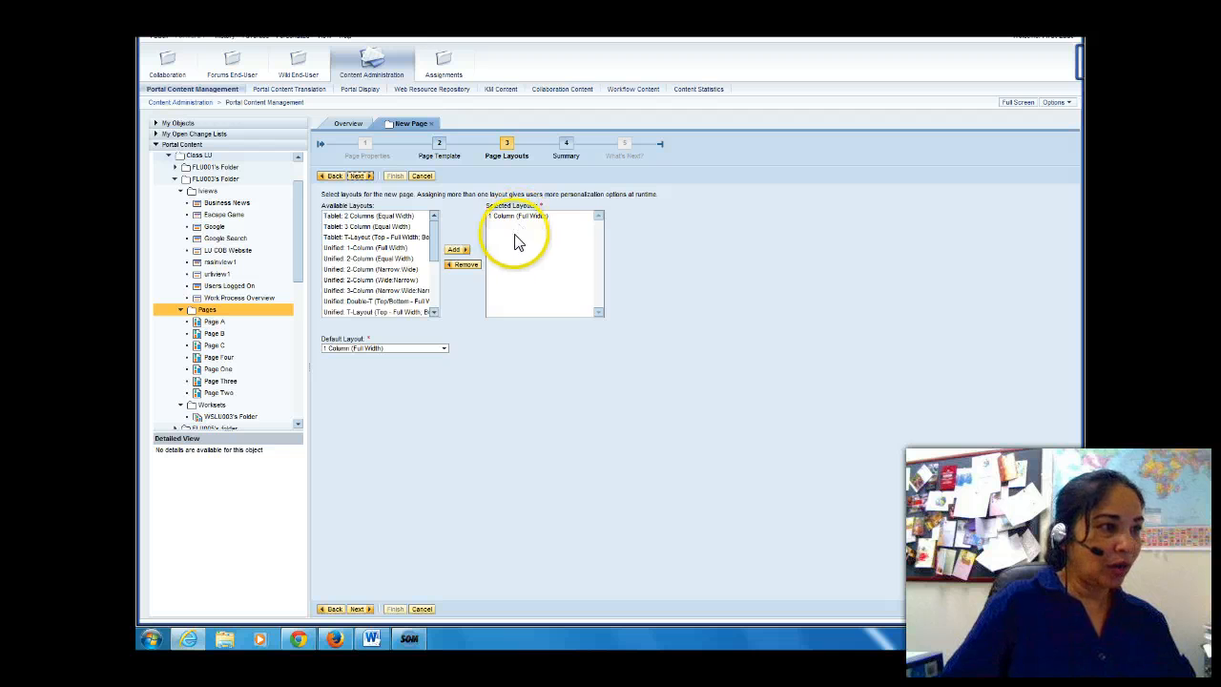
left_click(359, 177)
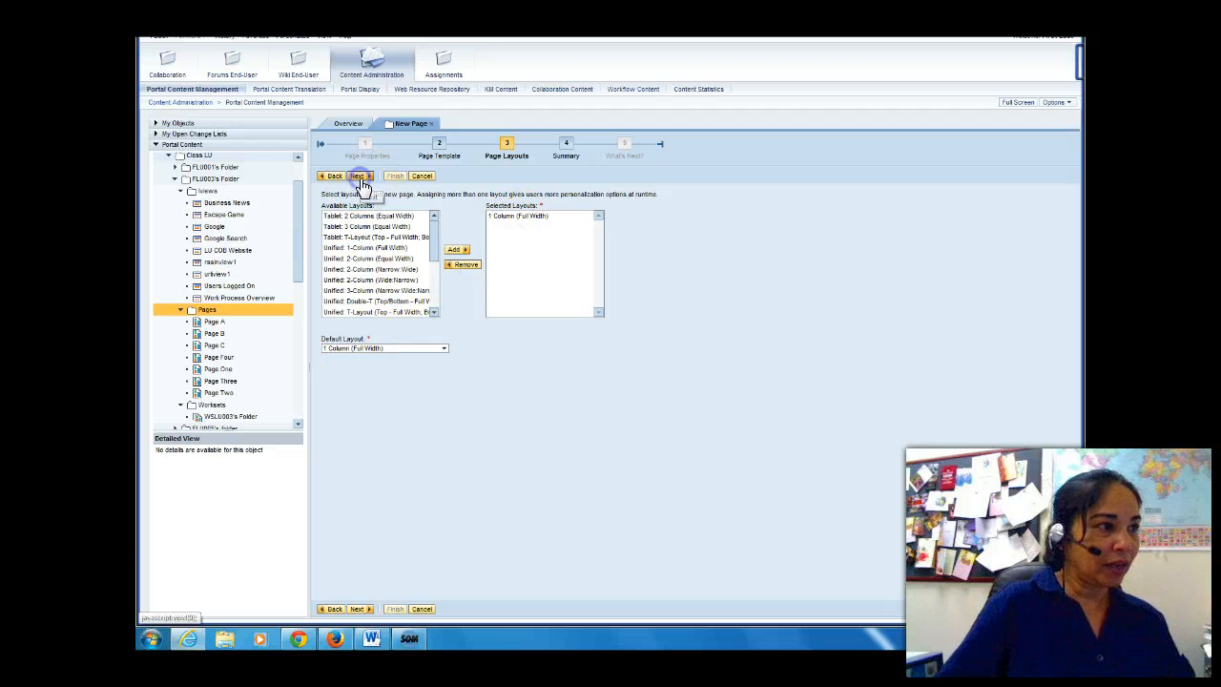
left_click(394, 177)
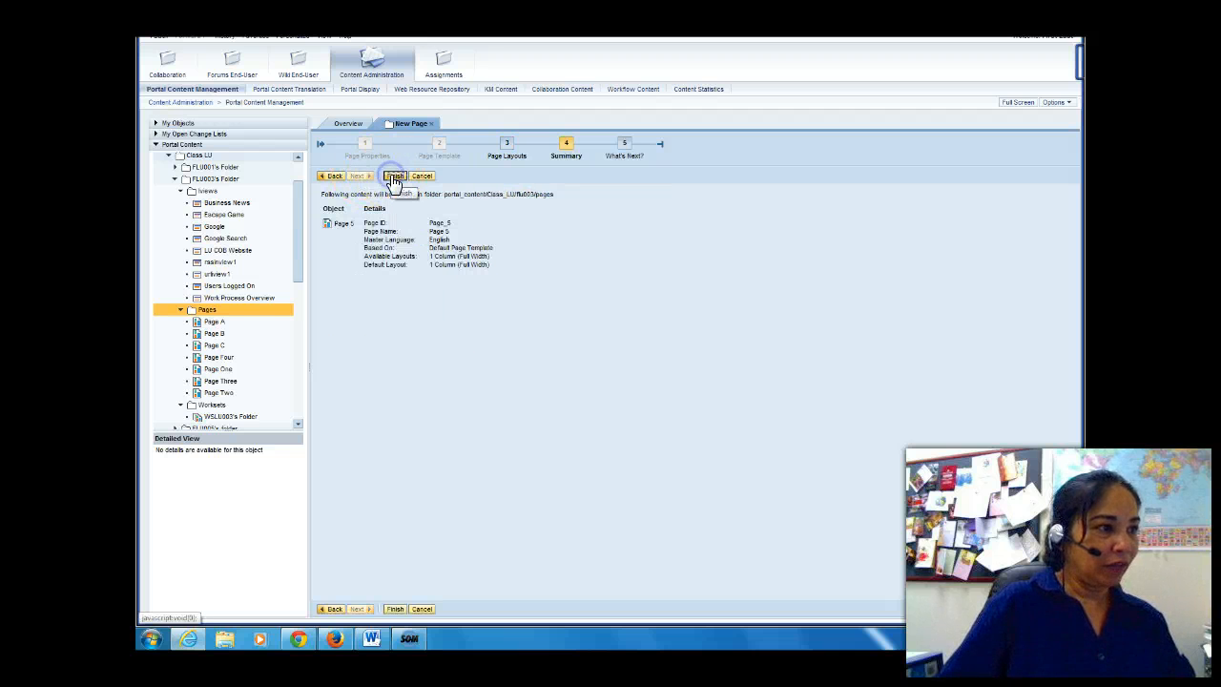
Open Page 5's content, add Page A, Page B and Page C as delta links, and close the page with its changes saved
left_click(547, 240)
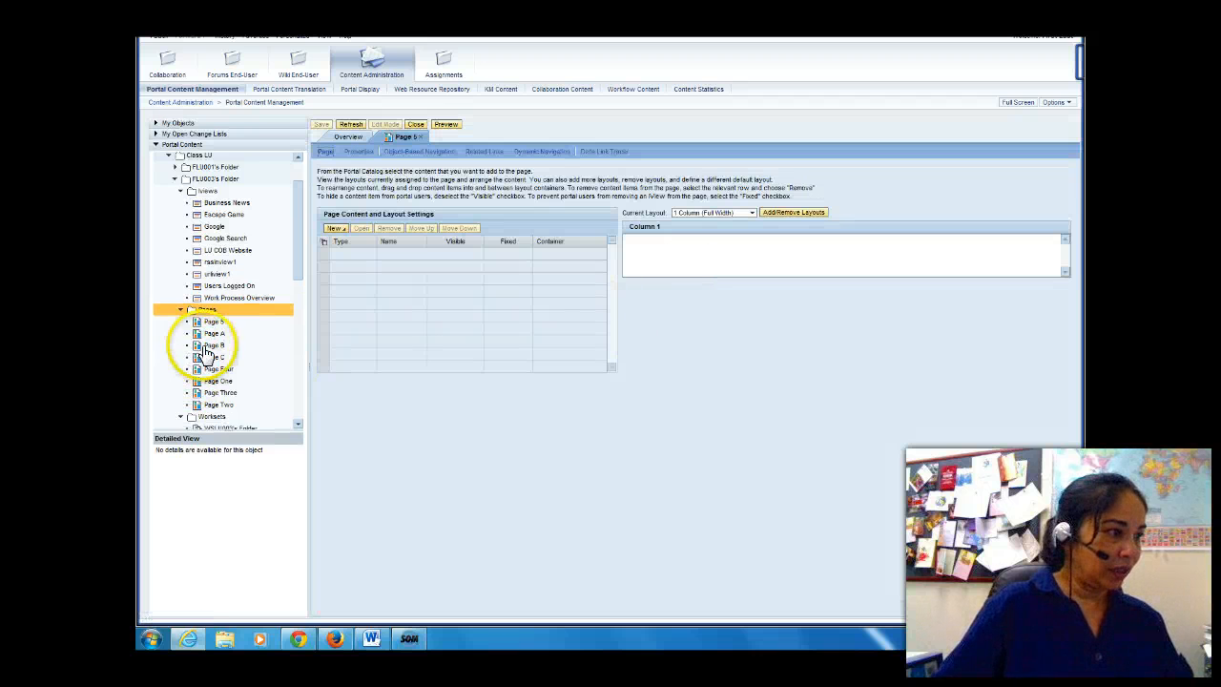
right_click(218, 338)
mouse_move(194, 391)
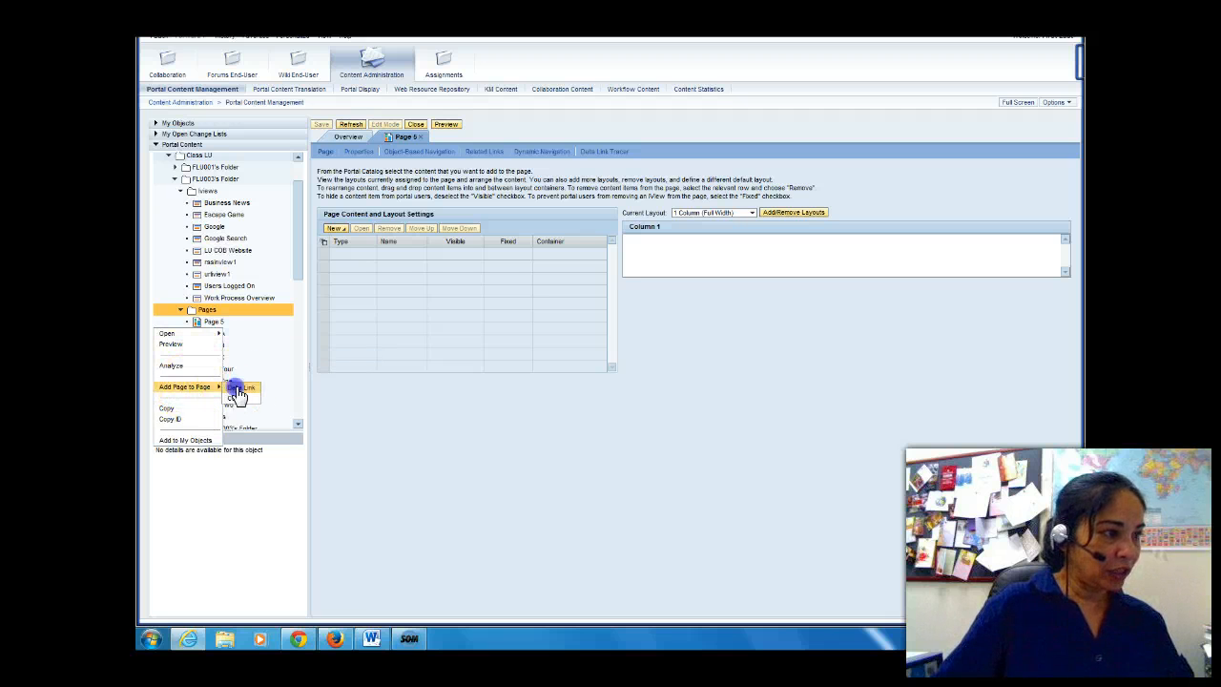
left_click(238, 388)
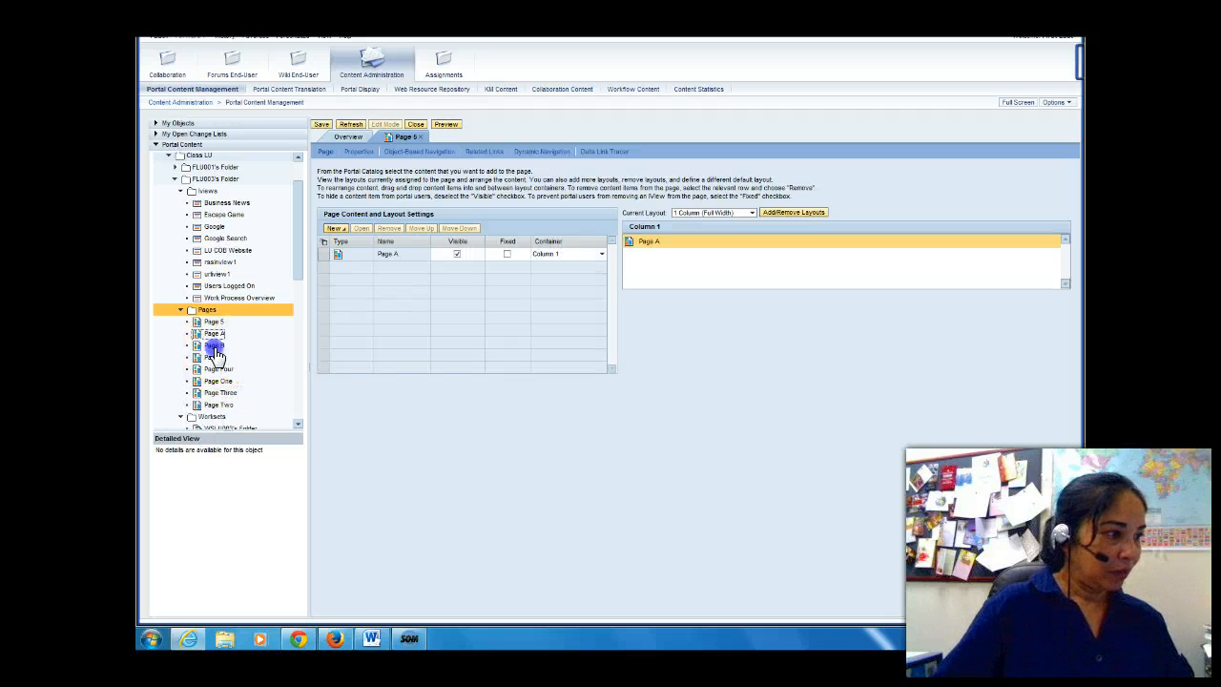
left_click(216, 347)
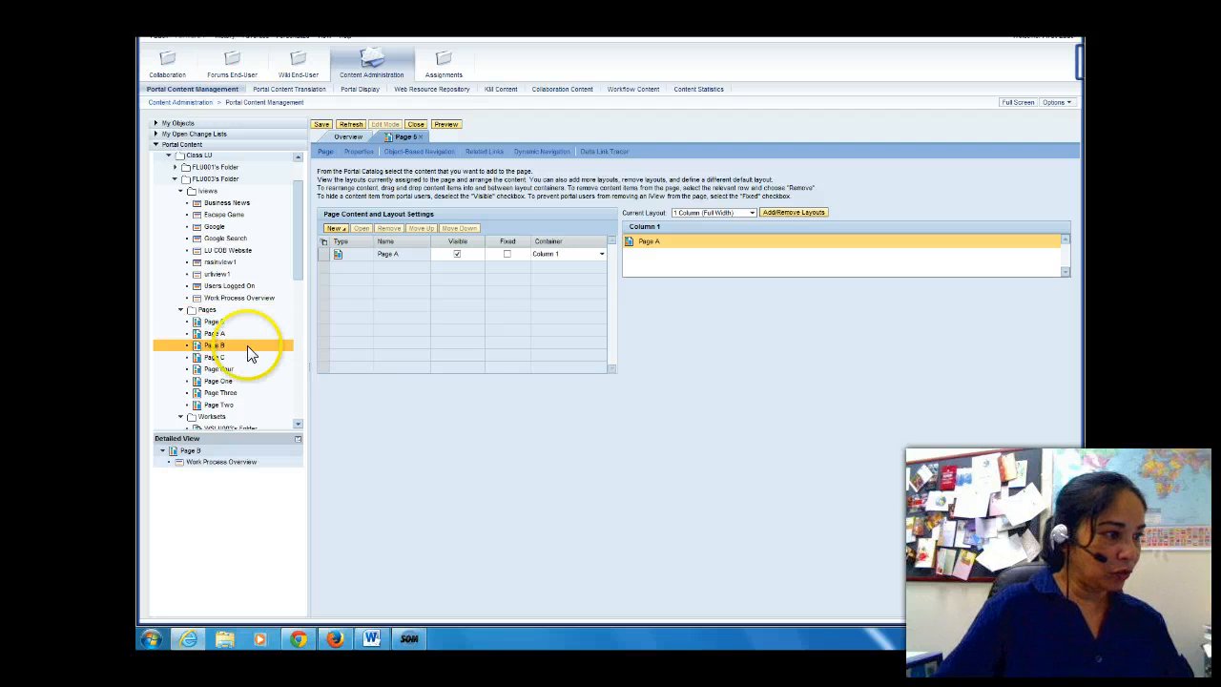
right_click(245, 349)
mouse_move(184, 401)
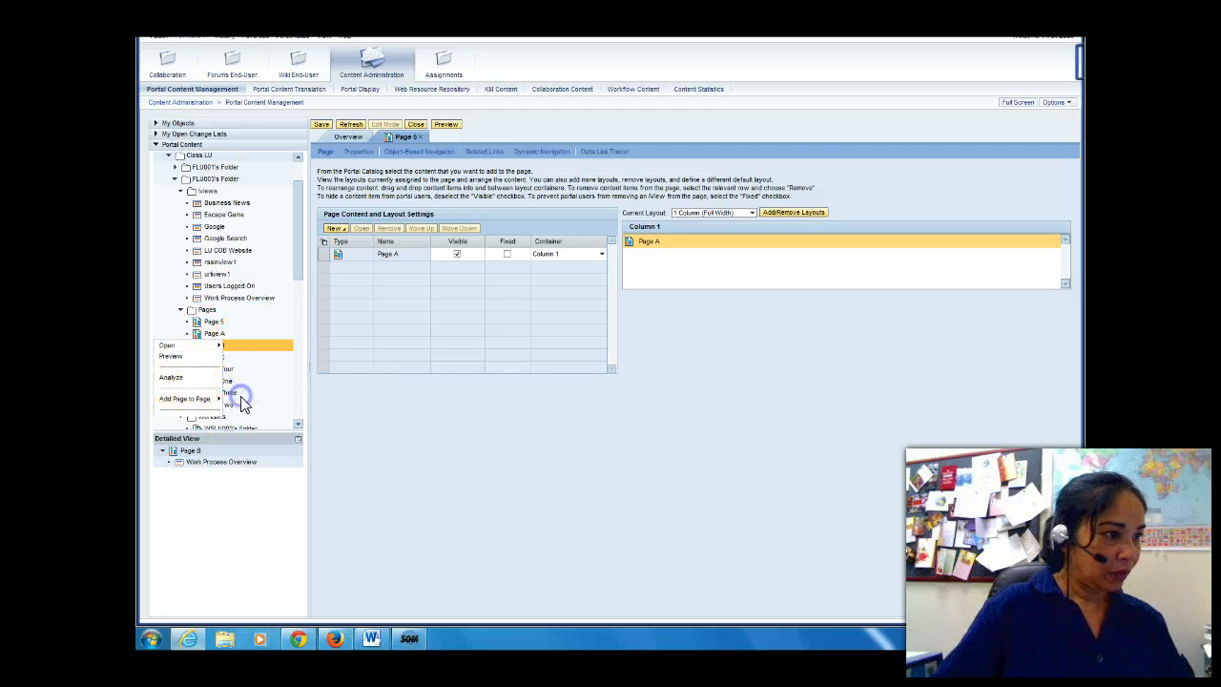
left_click(241, 401)
right_click(212, 356)
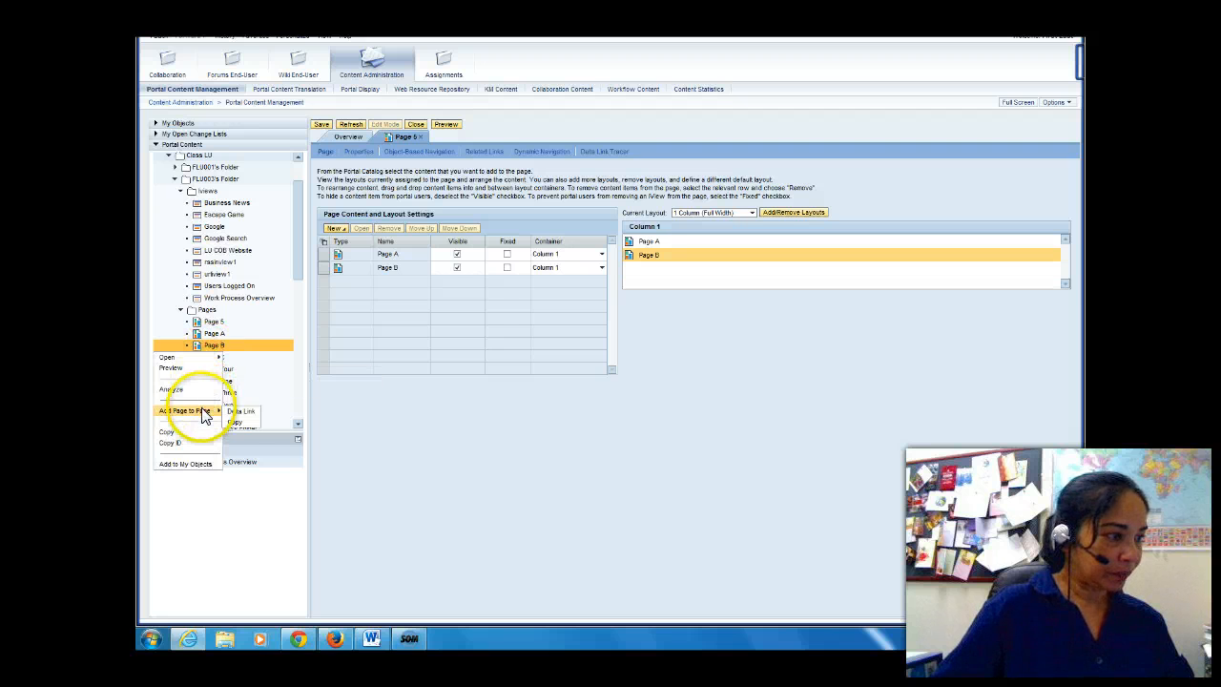
left_click(232, 411)
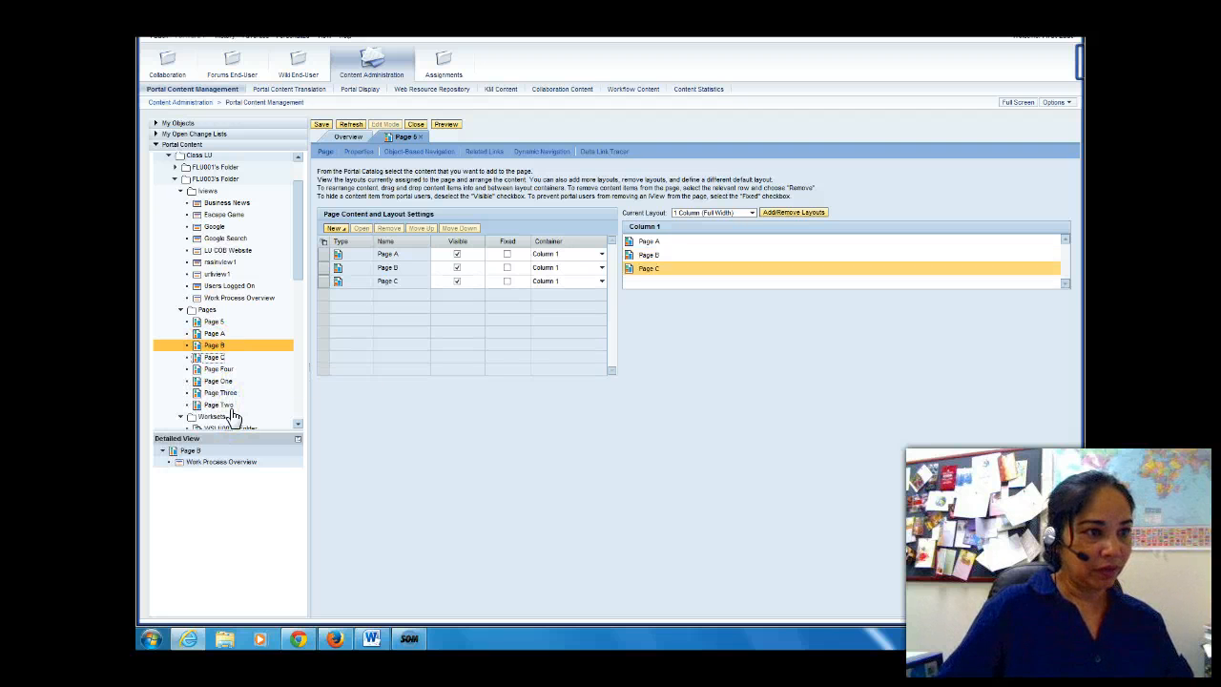
left_click(415, 127)
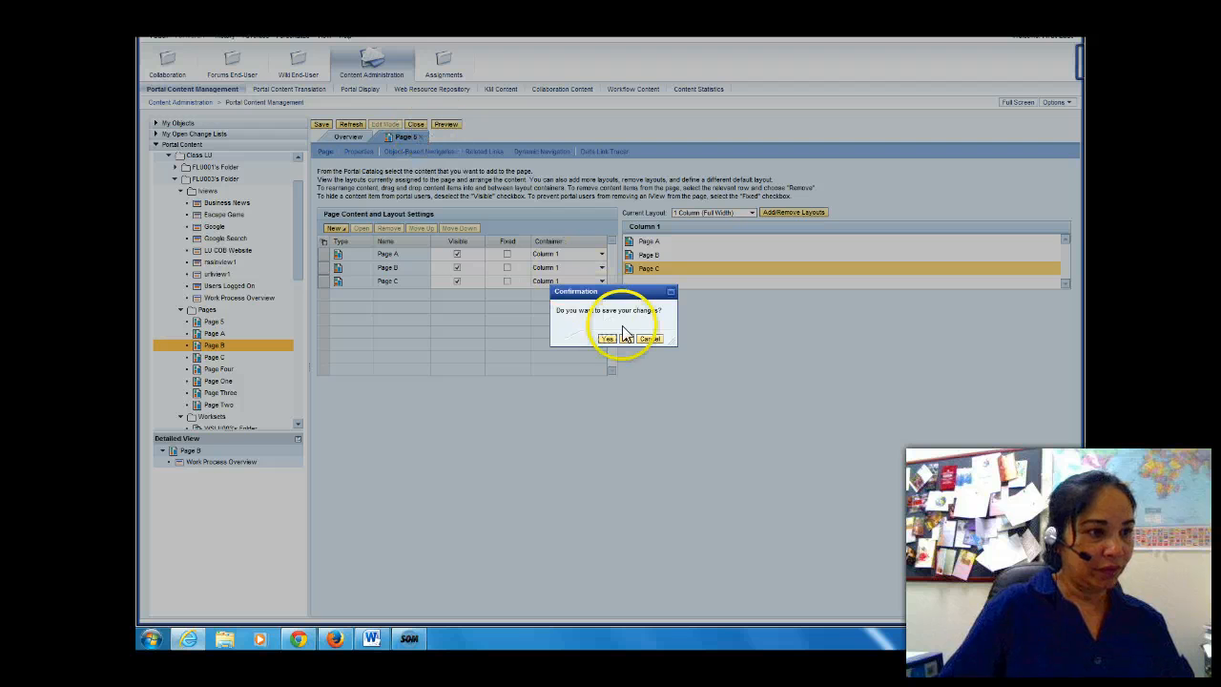
left_click(606, 340)
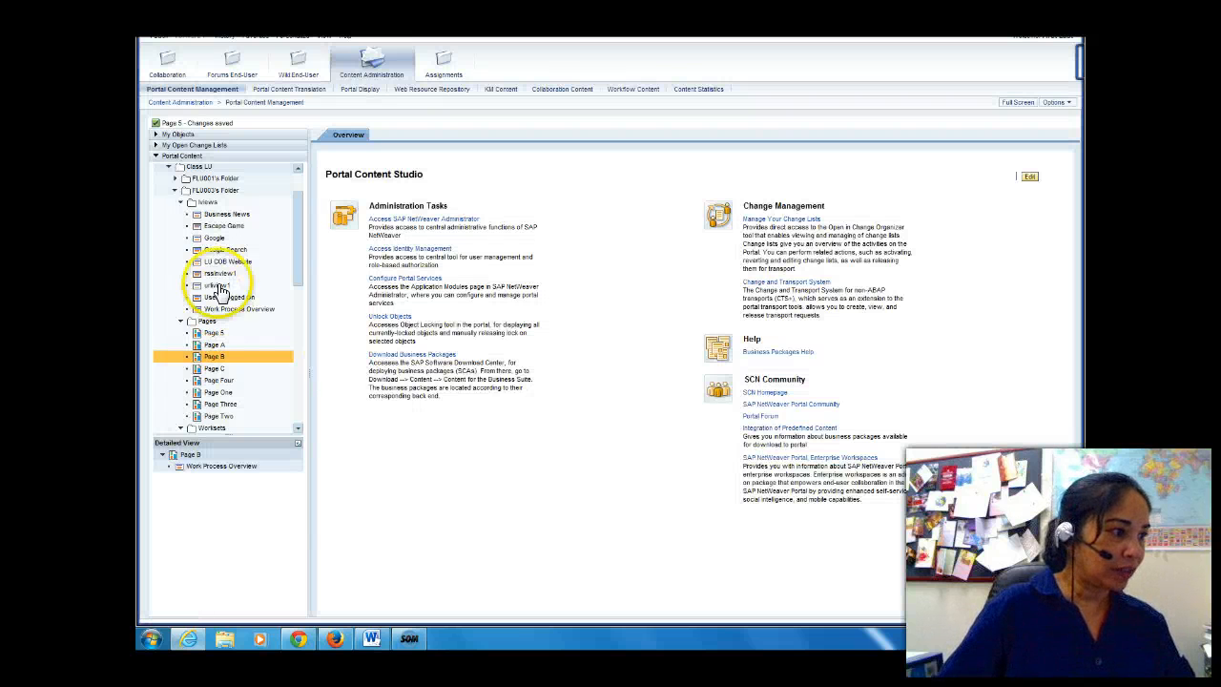
Open the WSLU003's Folder workset for editing and add Page 5 to it as a delta link
left_click_drag(300, 263, 302, 319)
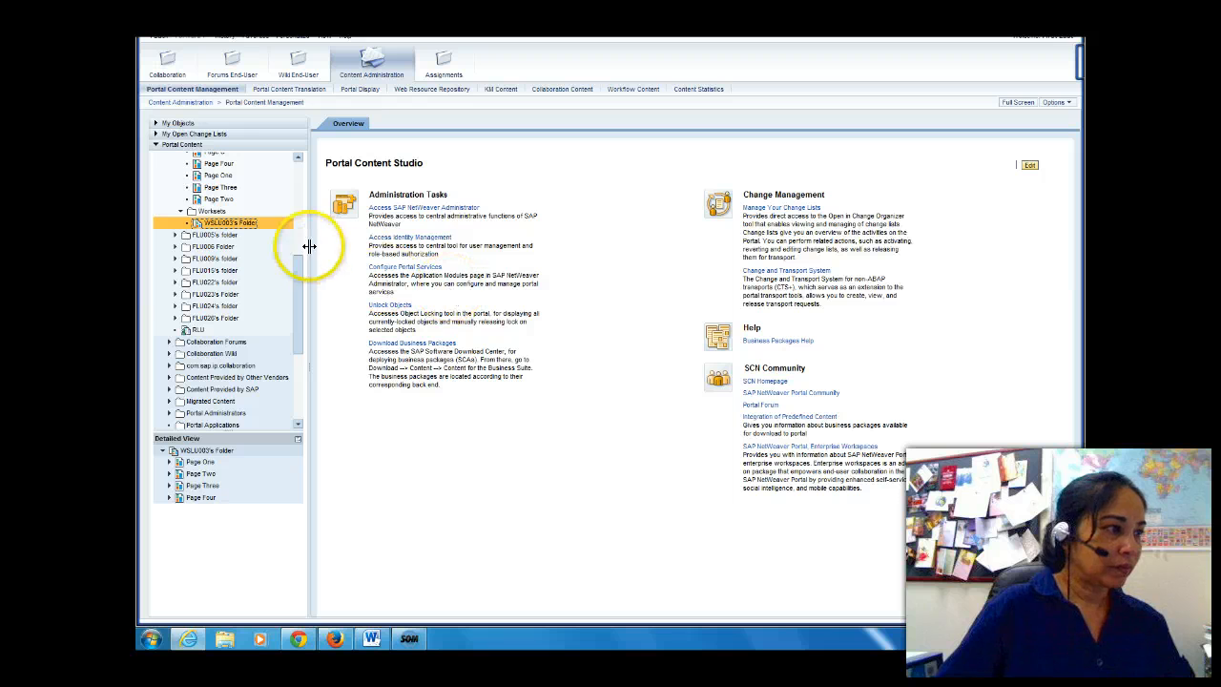
left_click(248, 226)
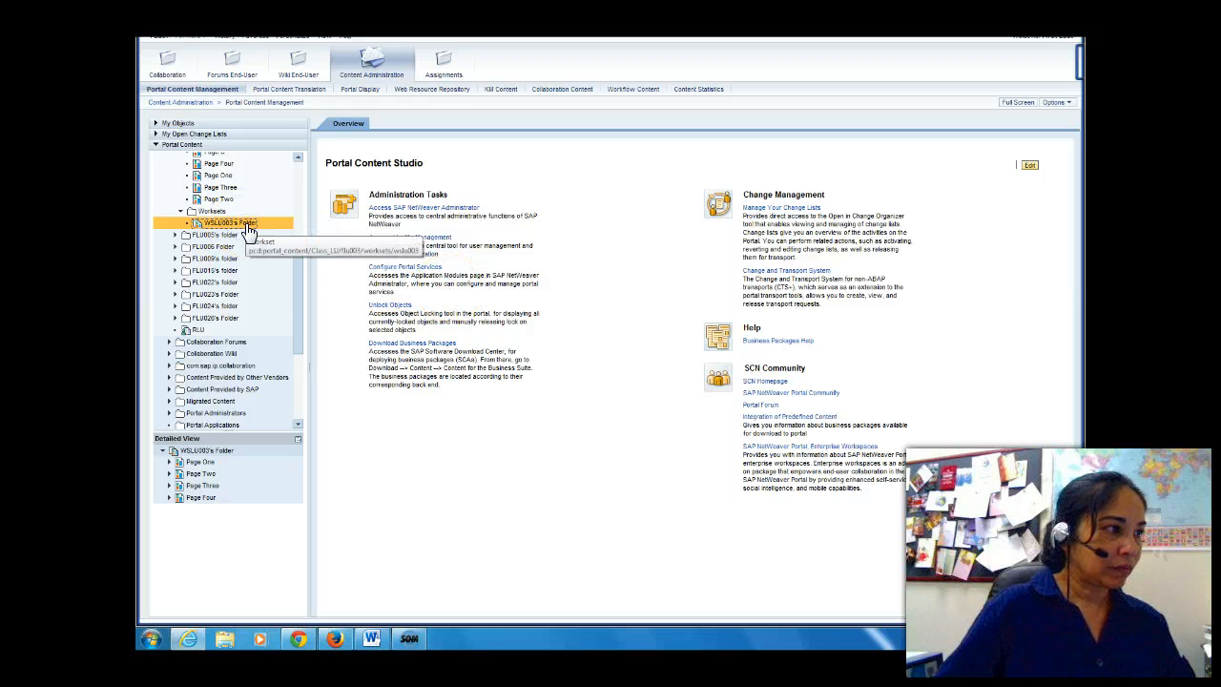
right_click(247, 225)
left_click(213, 225)
left_click(245, 224)
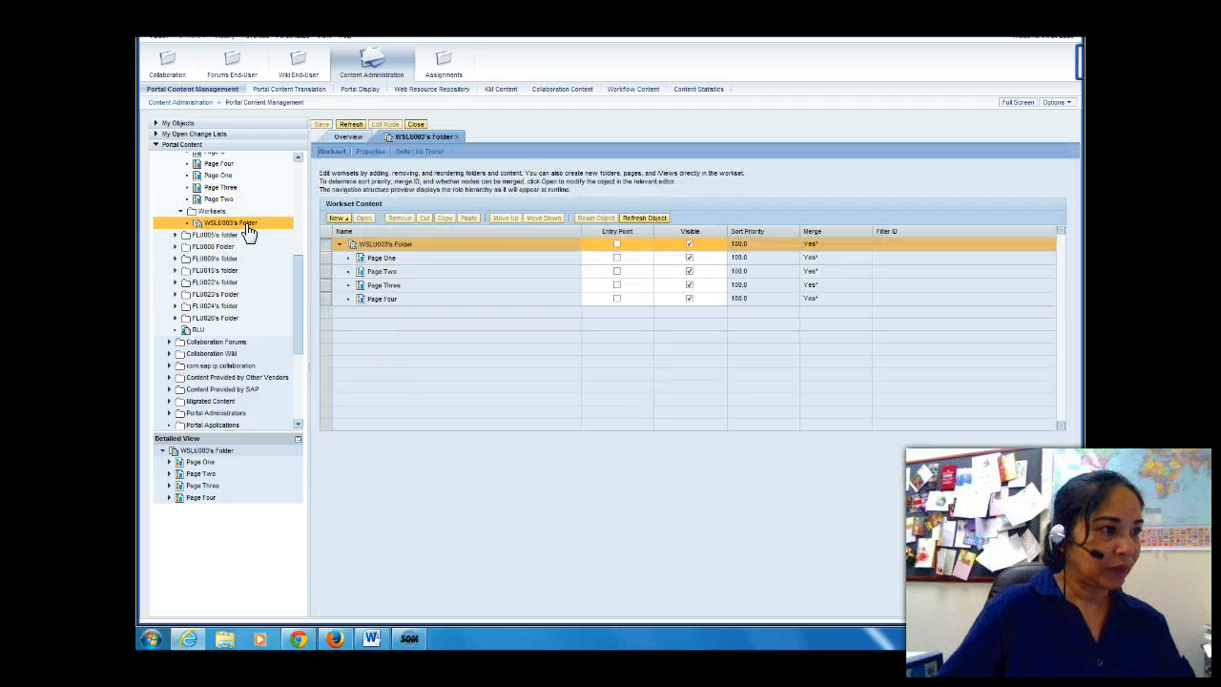
left_click_drag(300, 276, 304, 250)
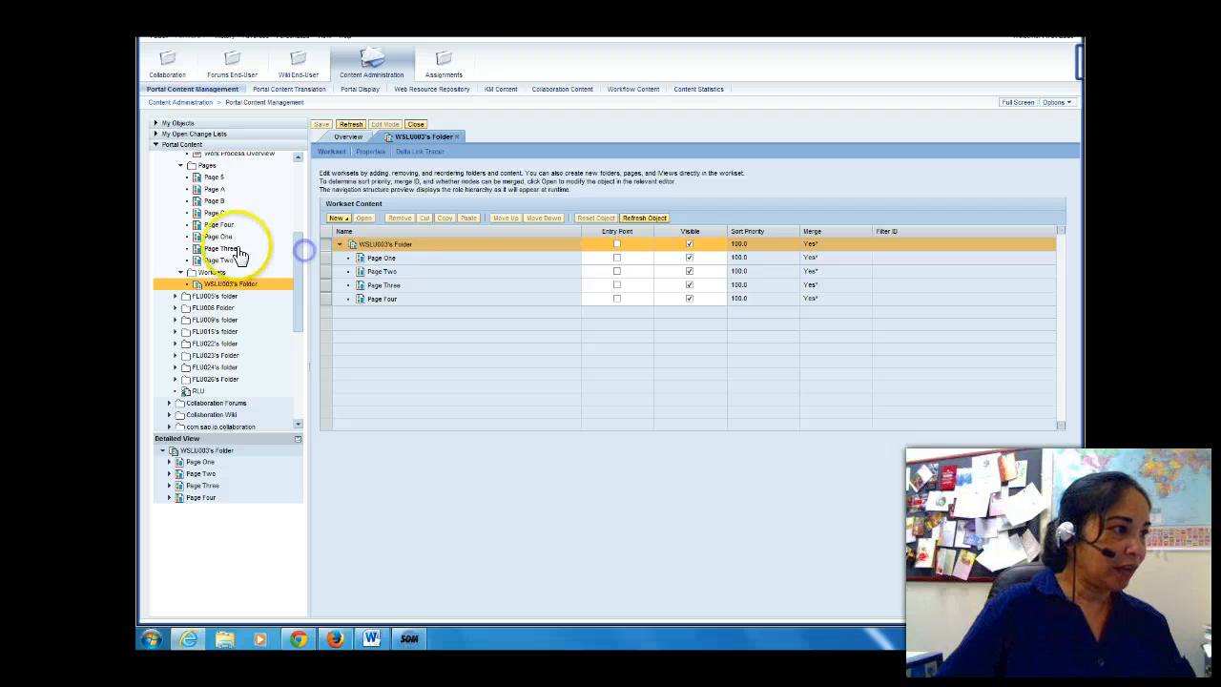
left_click(215, 179)
right_click(215, 183)
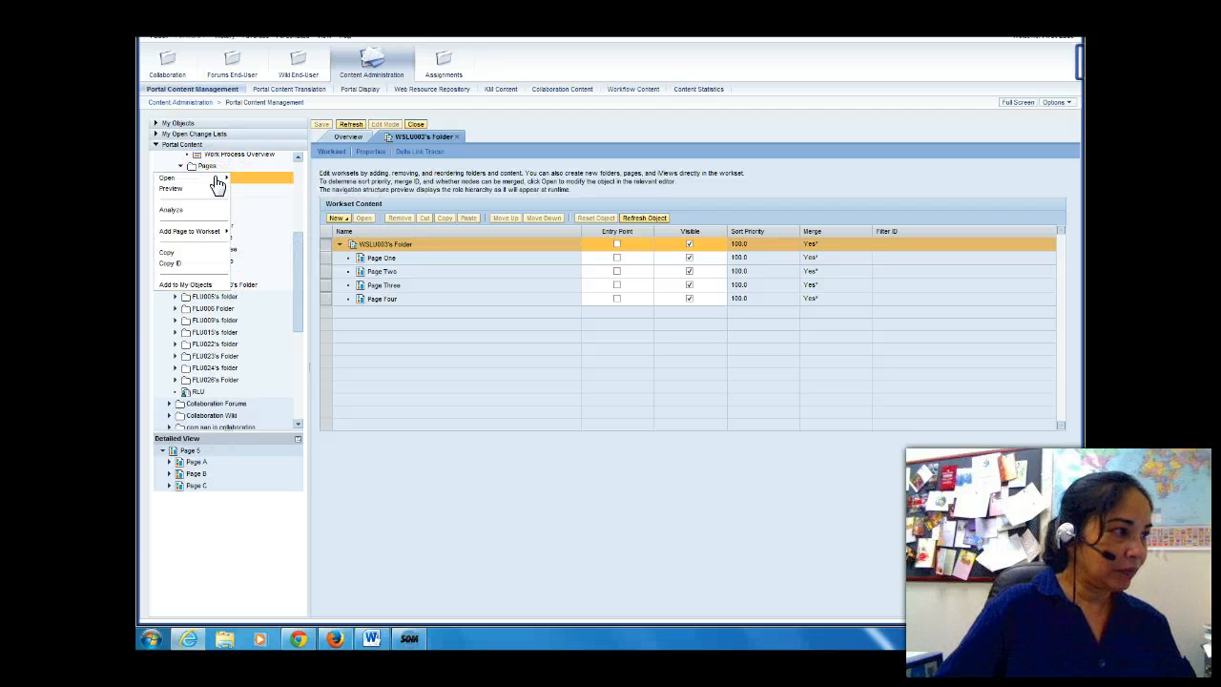
mouse_move(207, 232)
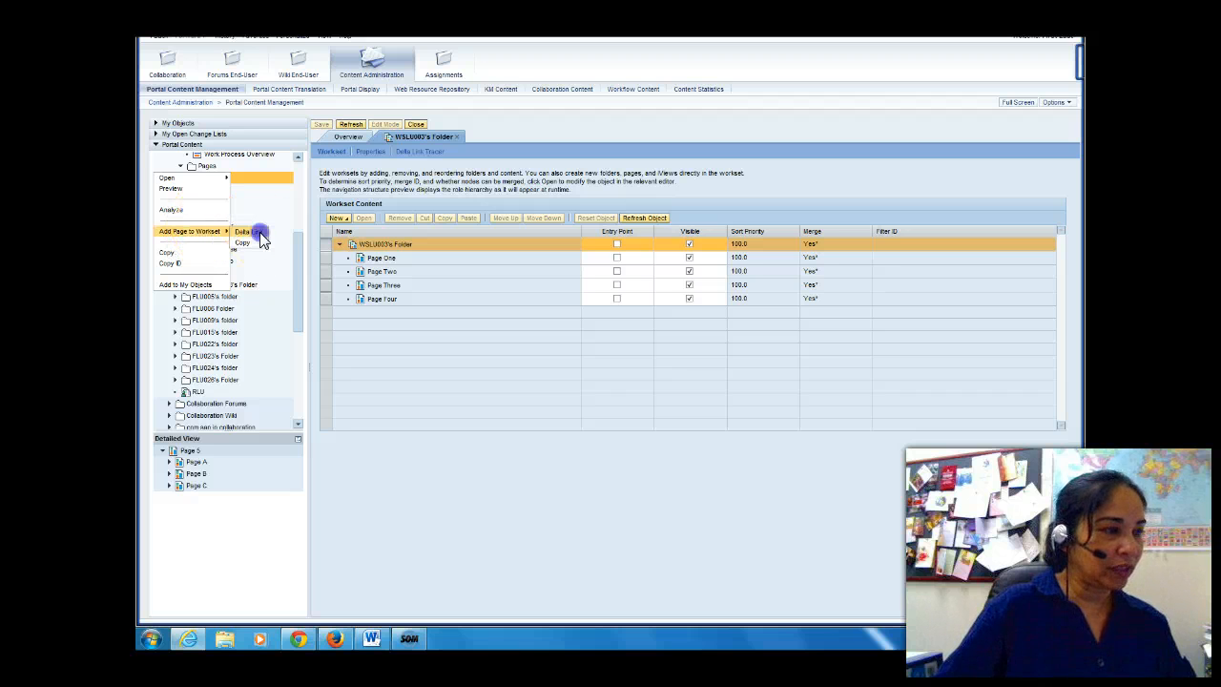
left_click(252, 232)
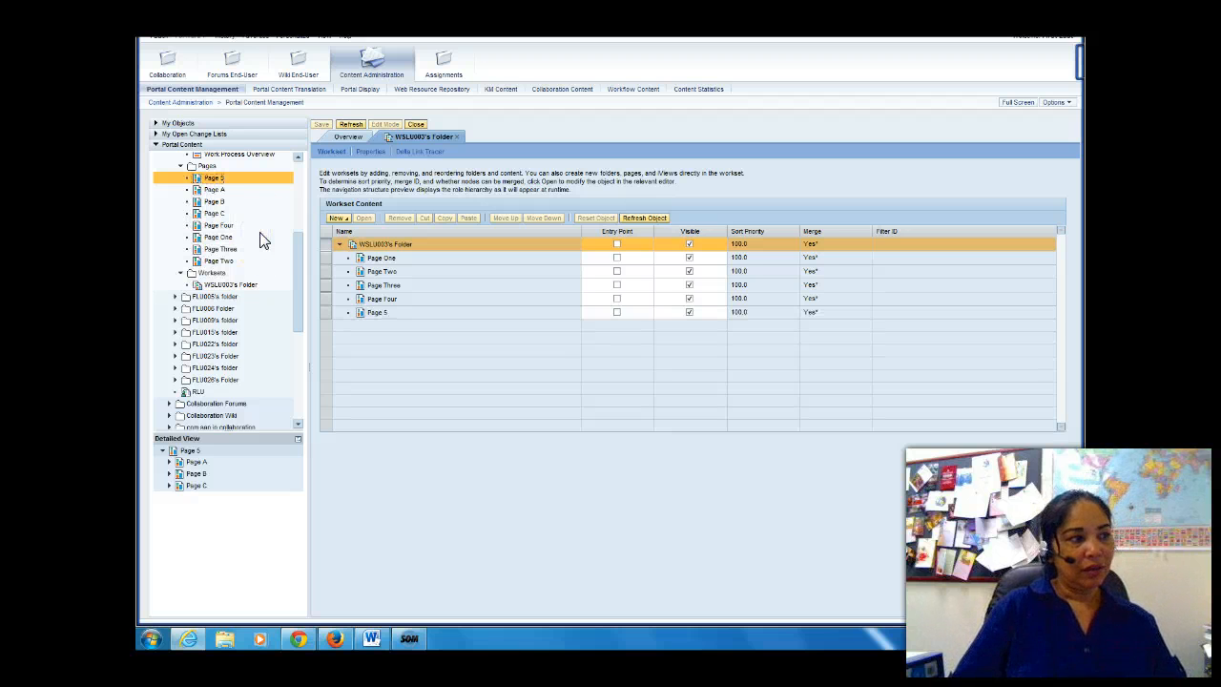